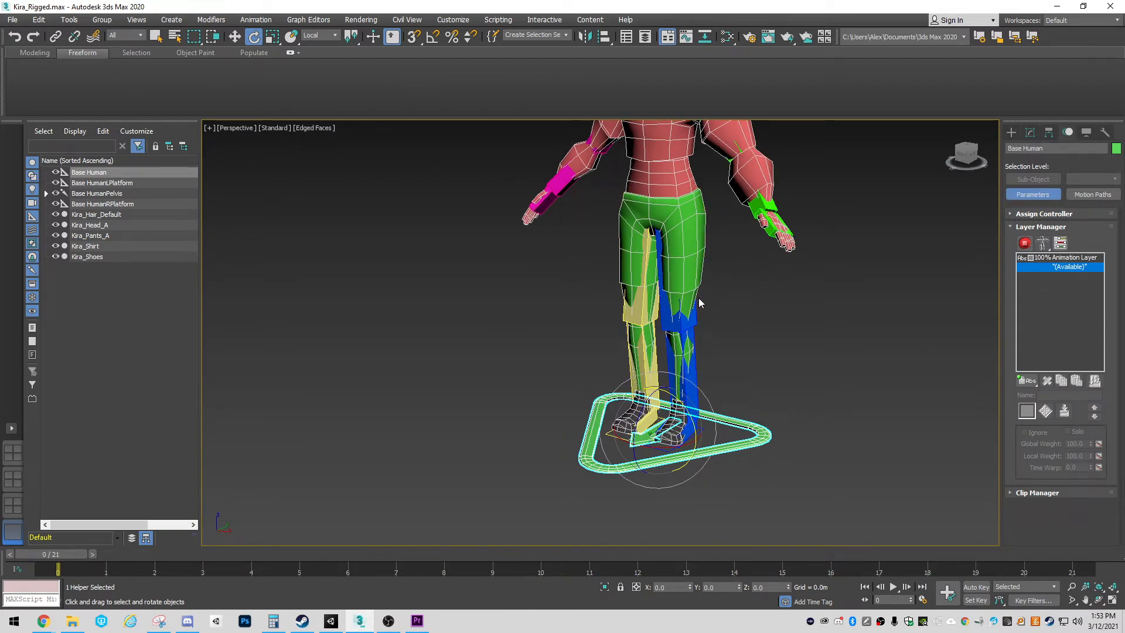
Add a second absolute animation layer to the Base Human rig
{"action": "middle_click_drag", "start_coordinate": [696, 296], "coordinate": [727, 357], "text": "alt"}
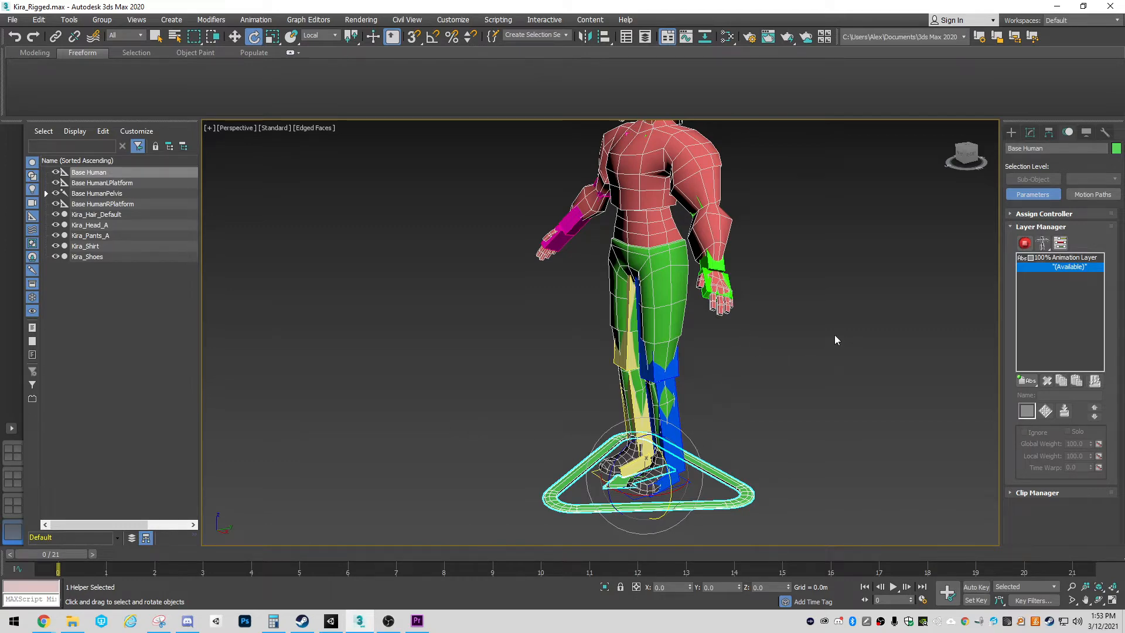
{"action": "middle_click_drag", "start_coordinate": [836, 339], "coordinate": [801, 351]}
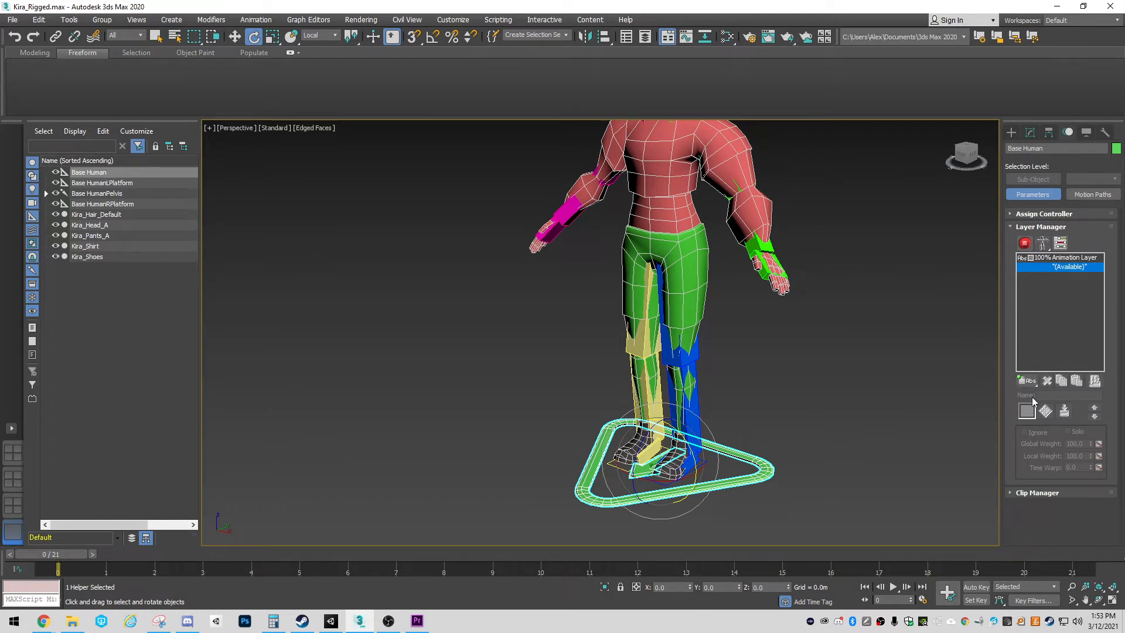
{"action": "left_click", "coordinate": [1028, 382]}
{"action": "left_click_drag", "start_coordinate": [1030, 383], "coordinate": [1031, 399]}
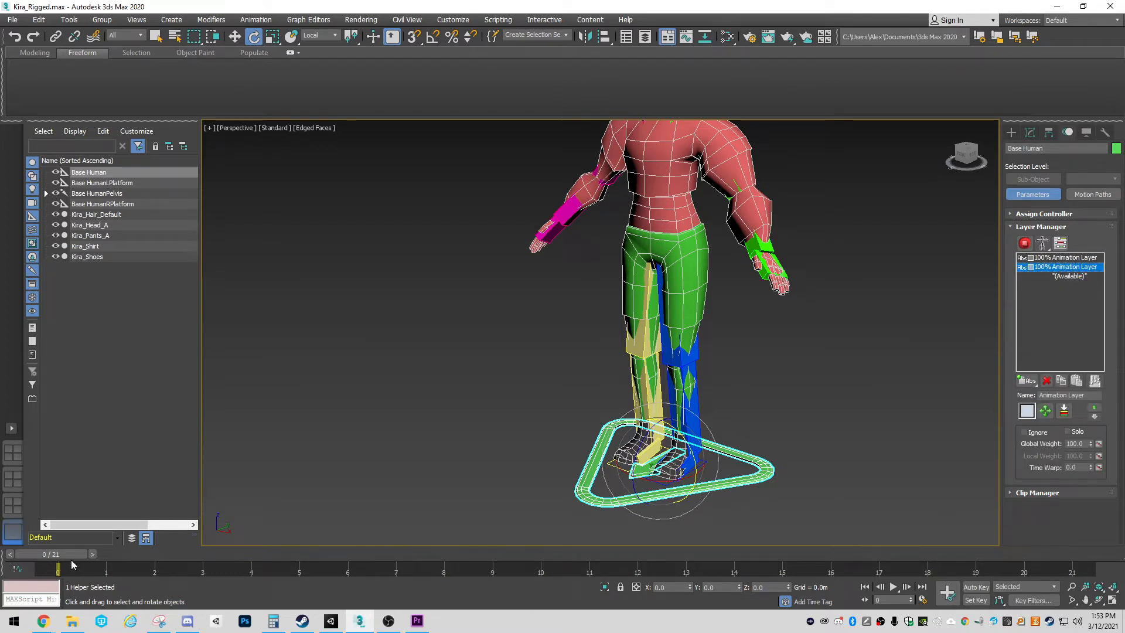
Turn on Auto Key and select the Base HumanPelvis bone inside the character's hips, using wireframe display to reach it
{"action": "middle_click_drag", "start_coordinate": [731, 323], "coordinate": [777, 343]}
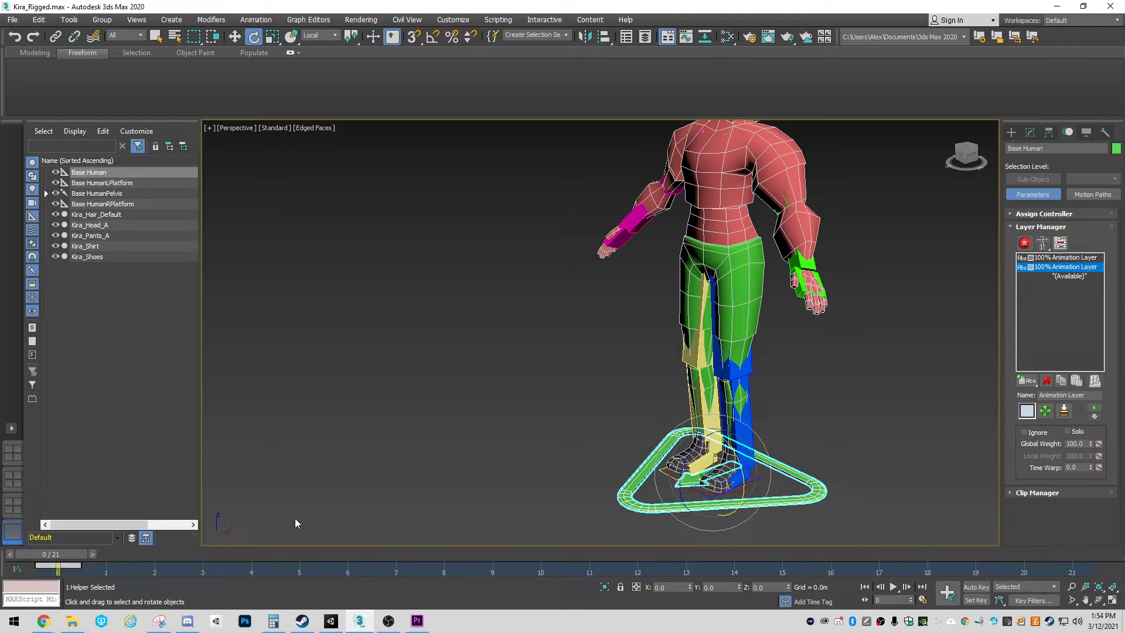
{"action": "key", "text": "n"}
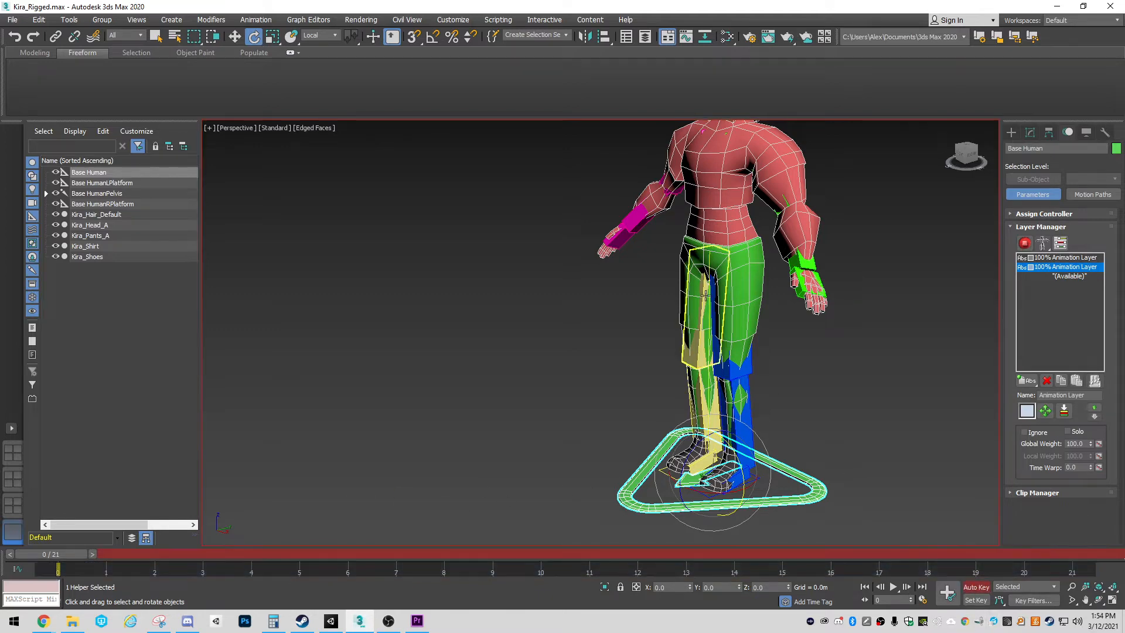
{"action": "scroll", "coordinate": [711, 254], "scroll_direction": "up", "scroll_amount": 4}
{"action": "key", "text": "F3"}
{"action": "scroll", "coordinate": [711, 254], "scroll_direction": "up", "scroll_amount": 4}
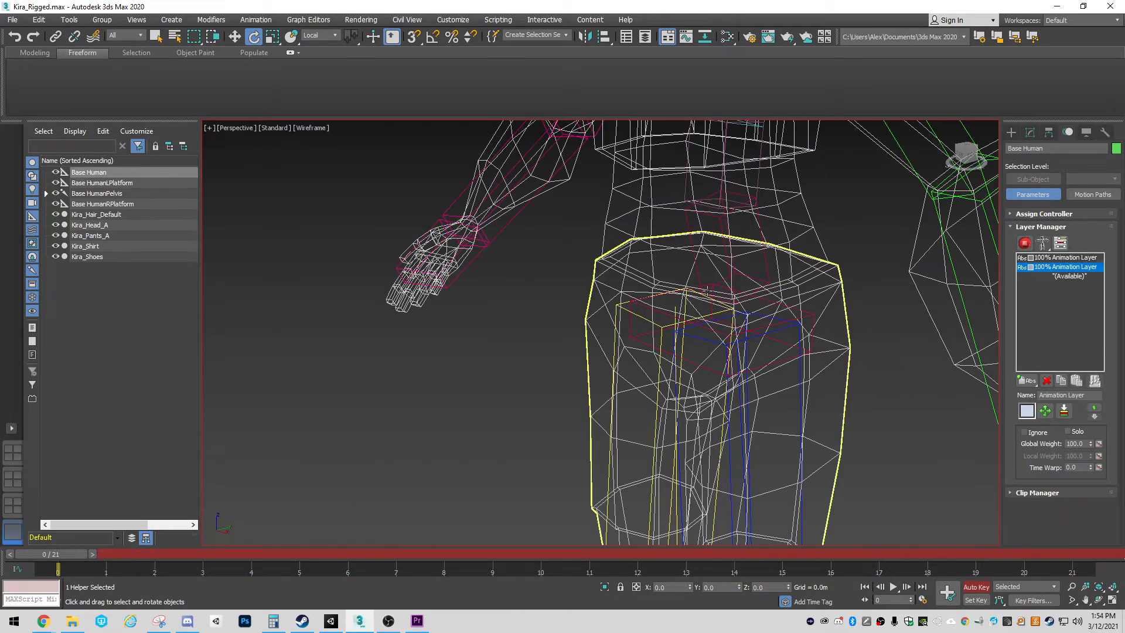
{"action": "left_click", "coordinate": [725, 285]}
{"action": "key", "text": "F3"}
{"action": "scroll", "coordinate": [771, 272], "scroll_direction": "down", "scroll_amount": 6}
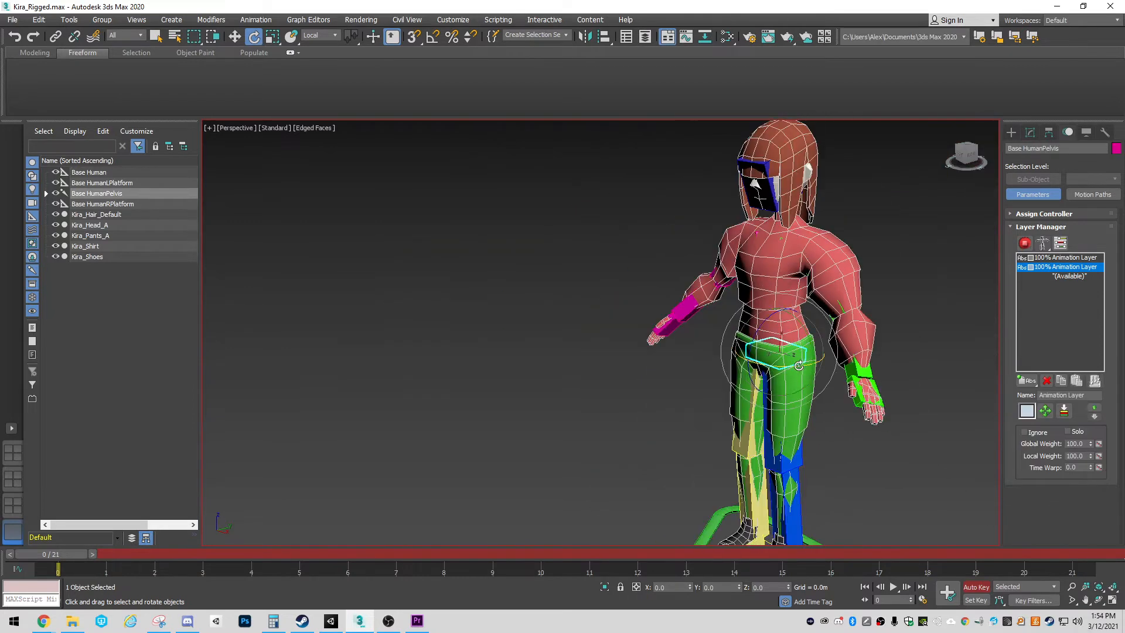
Activate the Move tool and set a key for the standing pelvis at frame 0
{"action": "key", "text": "w"}
{"action": "left_click_drag", "start_coordinate": [771, 271], "coordinate": [766, 267]}
{"action": "middle_click_drag", "start_coordinate": [613, 372], "coordinate": [681, 340]}
{"action": "scroll", "coordinate": [630, 328], "scroll_direction": "down", "scroll_amount": 3}
{"action": "left_click", "coordinate": [952, 601]}
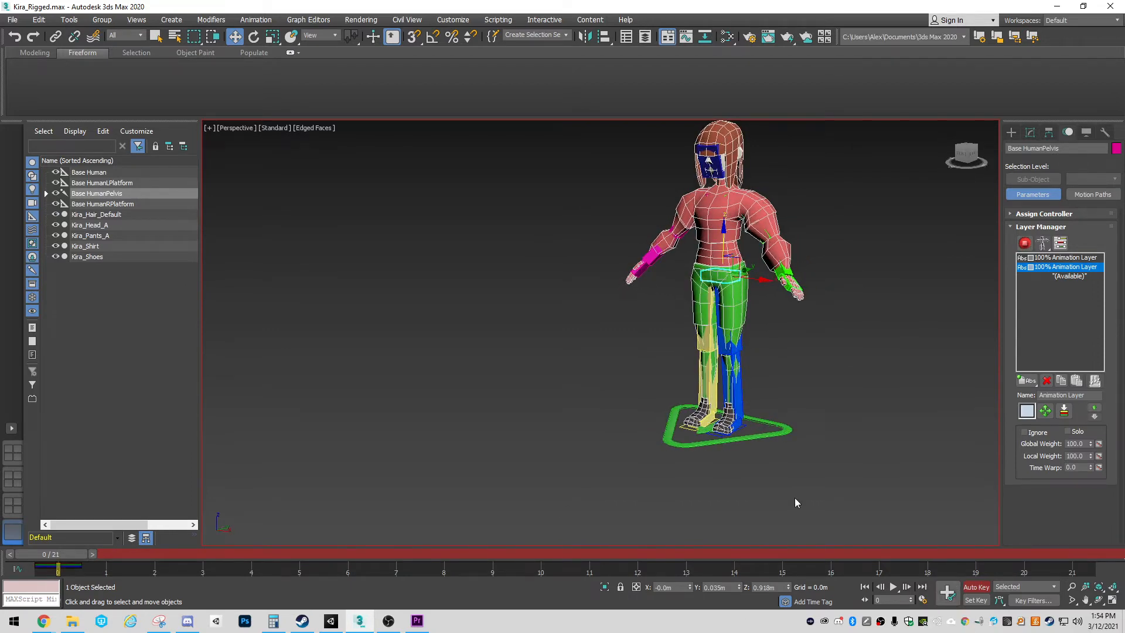
Extend the animation range to 40 frames and set the current time to frame 20
{"action": "middle_click_drag", "start_coordinate": [794, 498], "coordinate": [586, 504], "text": "alt"}
{"action": "left_click_drag", "start_coordinate": [83, 554], "coordinate": [1030, 582]}
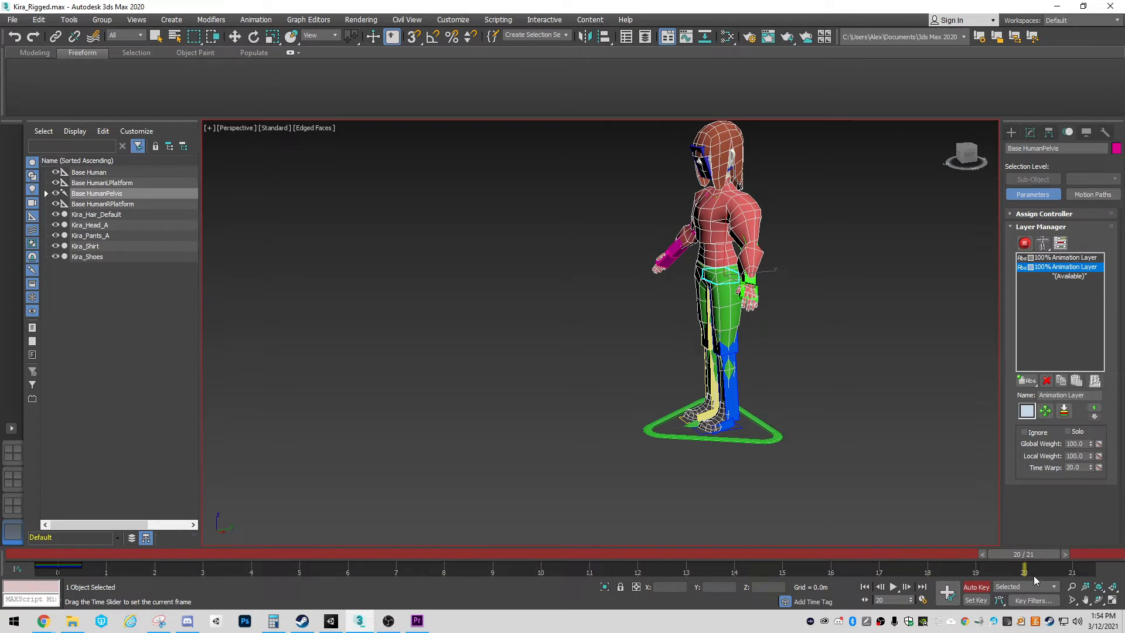
{"action": "key", "text": "w"}
{"action": "right_click_drag", "start_coordinate": [993, 572], "coordinate": [380, 558], "text": "ctrl+alt"}
{"action": "right_click_drag", "start_coordinate": [732, 555], "coordinate": [634, 562], "text": "ctrl+alt"}
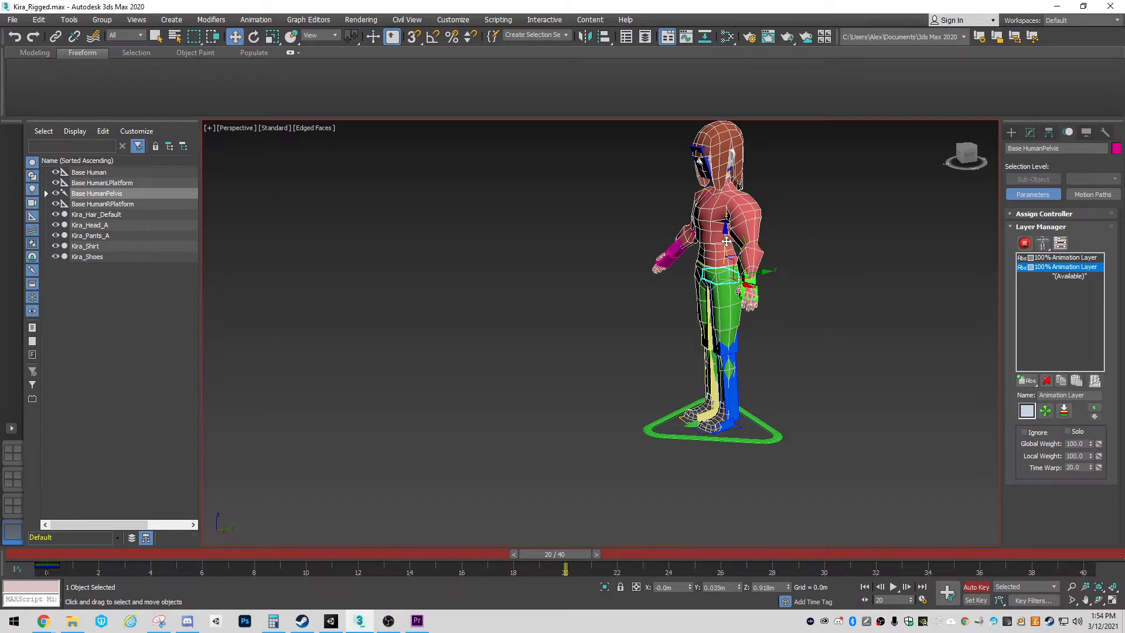
Try to lower the pelvis to Z 0.35 m at frame 20 and key the squat pose
{"action": "left_click_drag", "start_coordinate": [725, 243], "coordinate": [714, 353]}
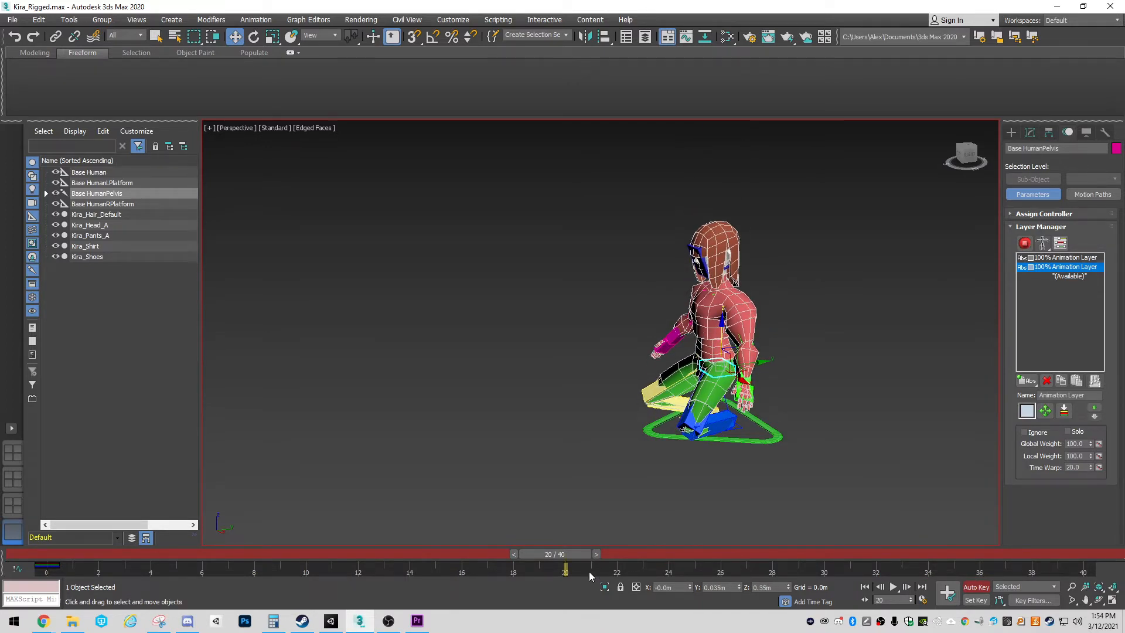
{"action": "key", "text": "k"}
{"action": "left_click_drag", "start_coordinate": [564, 554], "coordinate": [41, 554]}
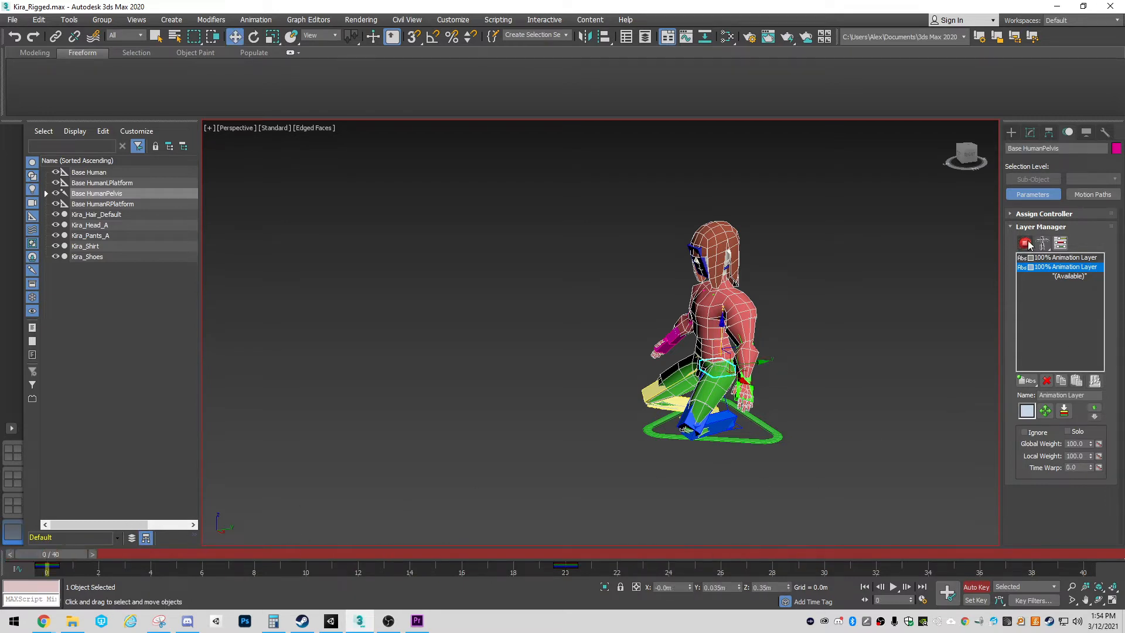
Switch the rig from setup to animation mode and lower the pelvis to about Z 0.387 m at frame 20
{"action": "left_click", "coordinate": [1025, 243]}
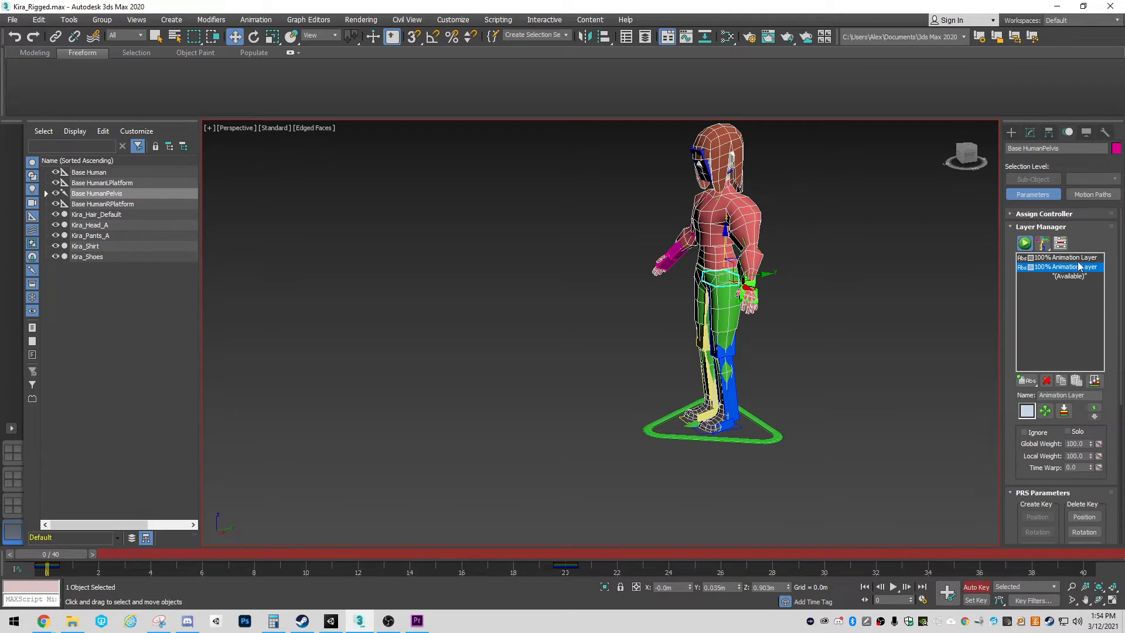
{"action": "left_click_drag", "start_coordinate": [70, 555], "coordinate": [568, 573]}
{"action": "left_click_drag", "start_coordinate": [725, 233], "coordinate": [723, 314]}
Copy the standing pelvis key from frame 0 to the end of the 40-frame range and return to frame 0
{"action": "left_click_drag", "start_coordinate": [561, 552], "coordinate": [1083, 580]}
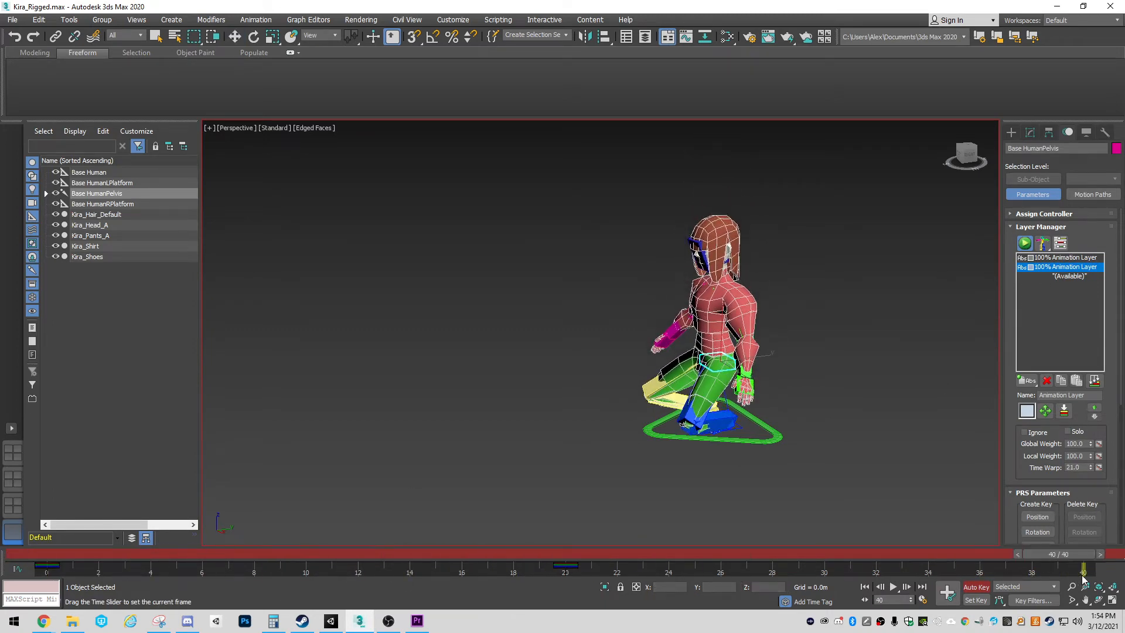
{"action": "left_click", "coordinate": [47, 568]}
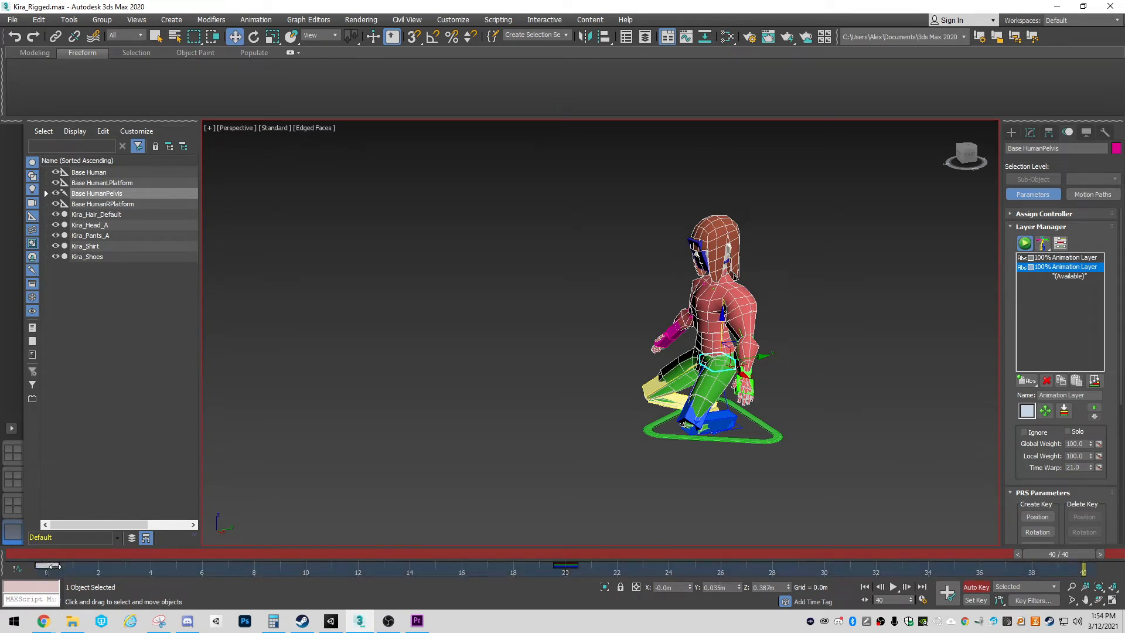
{"action": "mouse_move", "coordinate": [47, 567]}
{"action": "left_mouse_down"}
{"action": "mouse_move", "coordinate": [1084, 567]}
{"action": "mouse_move", "coordinate": [226, 532]}
{"action": "mouse_move", "coordinate": [582, 533]}
{"action": "mouse_move", "coordinate": [1018, 582]}
{"action": "mouse_move", "coordinate": [47, 553]}
{"action": "left_mouse_up"}
{"action": "key", "text": "w"}
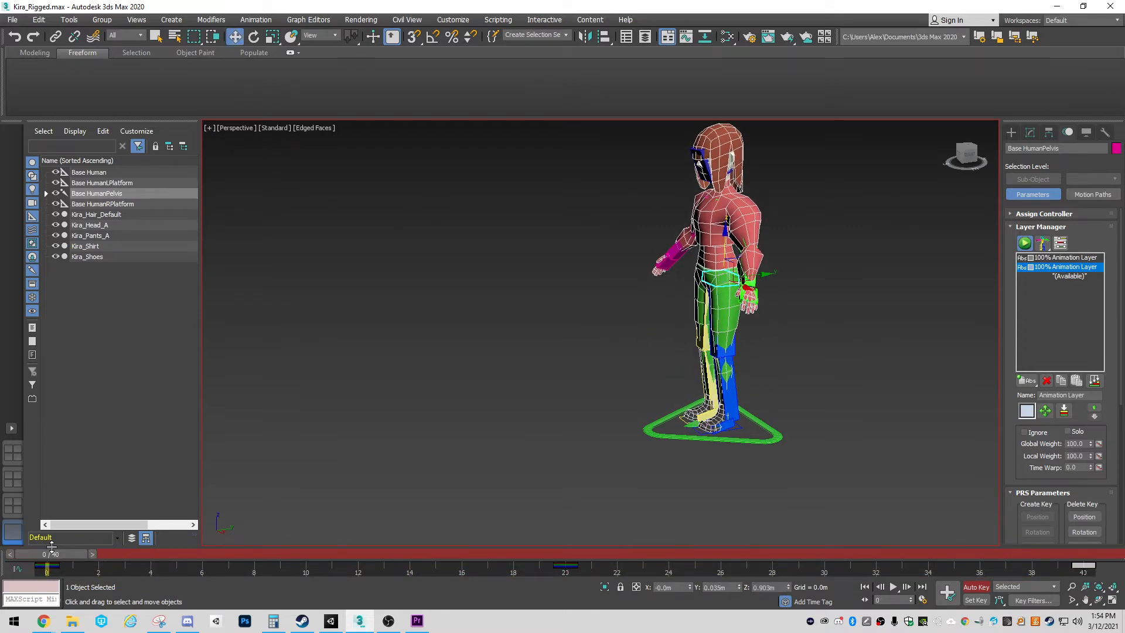
Play back the squat animation, stop it, and turn off Auto Key
{"action": "key", "text": "/"}
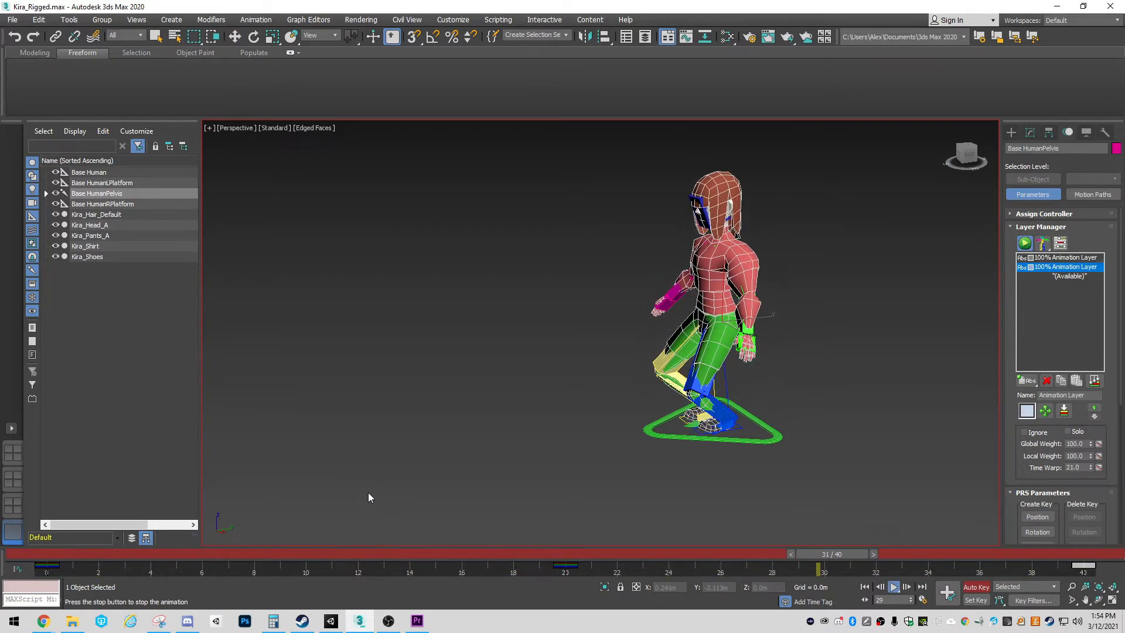
{"action": "key", "text": "/"}
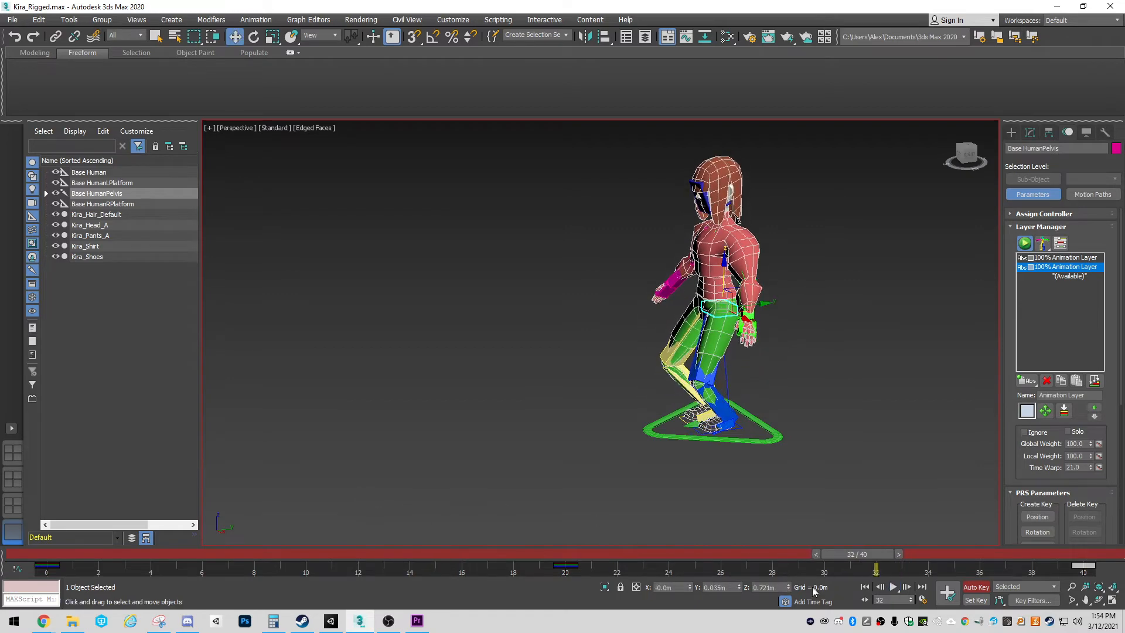
{"action": "left_click", "coordinate": [976, 586]}
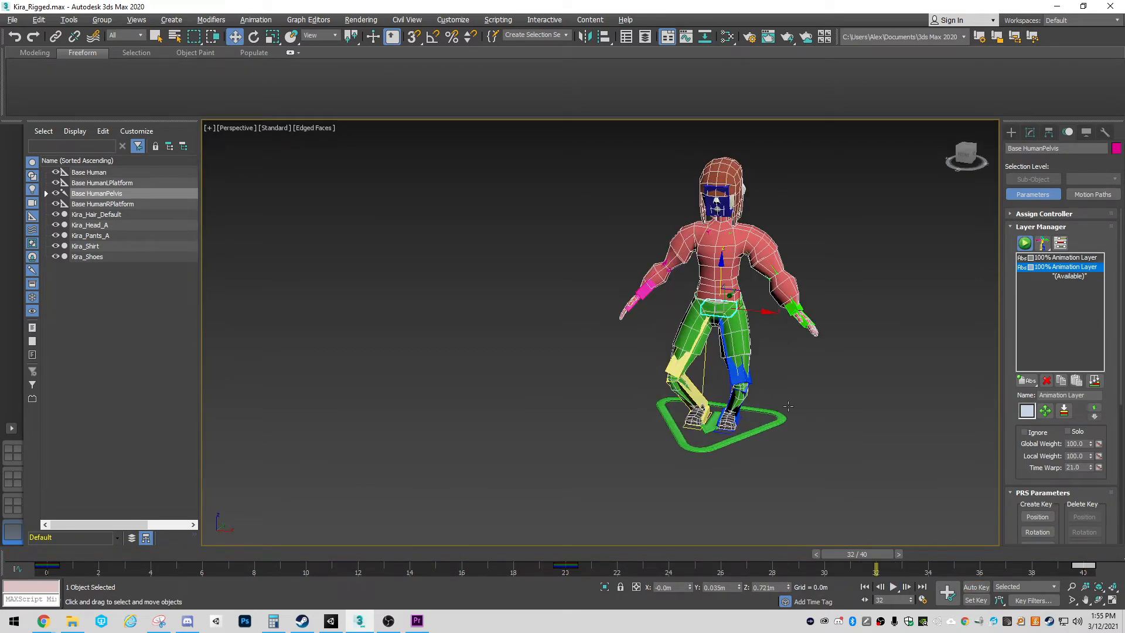
Toggle the second animation layer off and on to compare poses, and rename it Squat
{"action": "double_click", "coordinate": [1066, 272]}
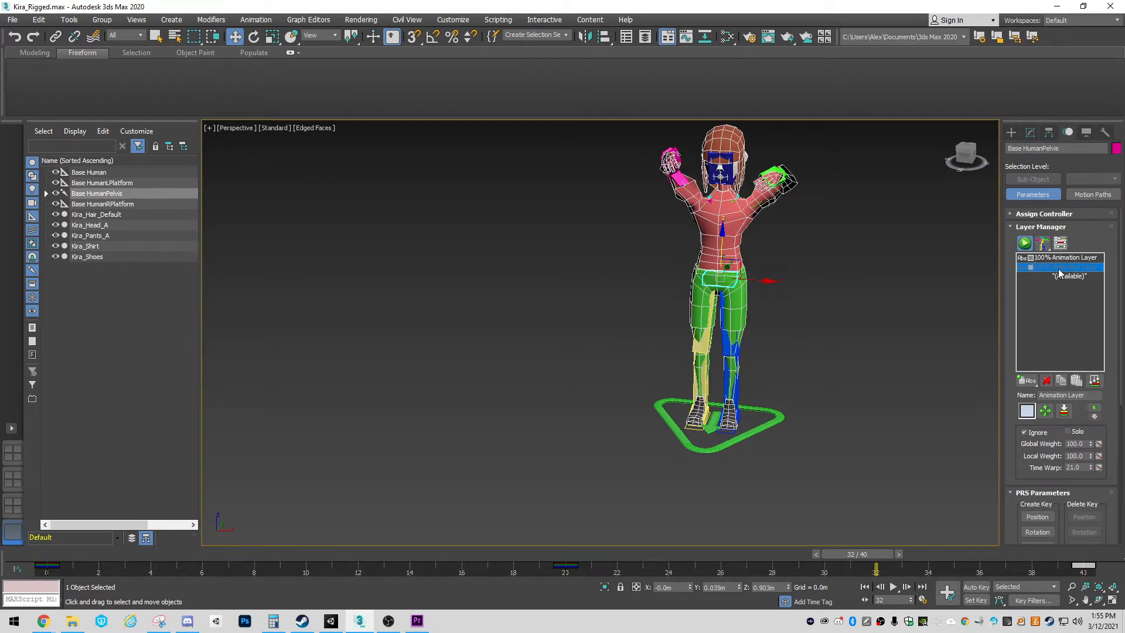
{"action": "double_click", "coordinate": [1061, 272]}
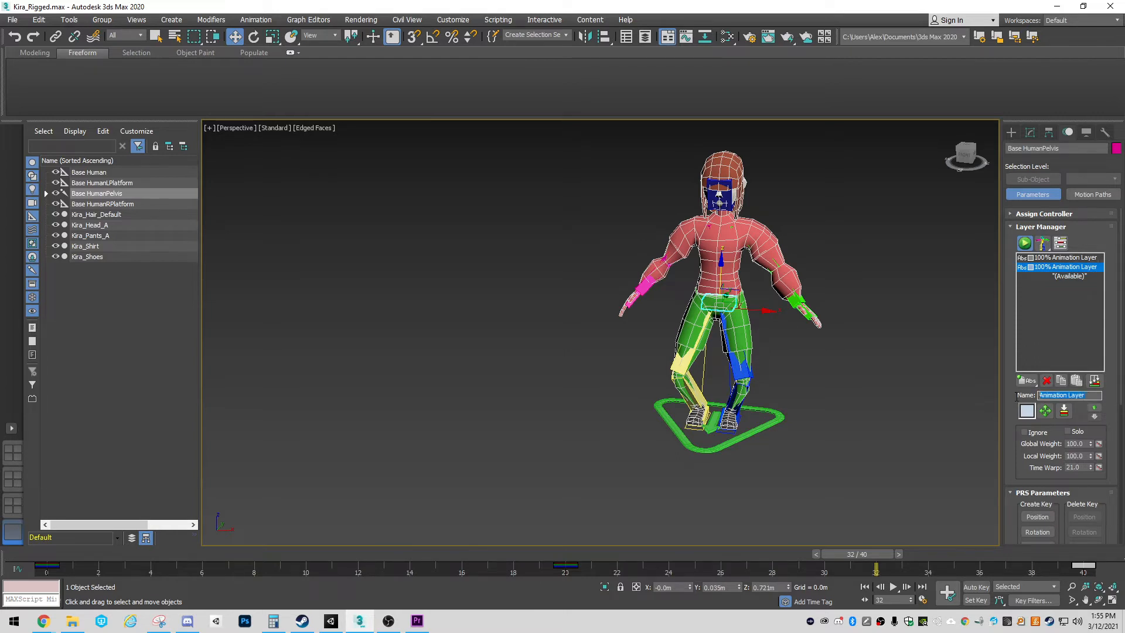
{"action": "type", "text": "Squat"}
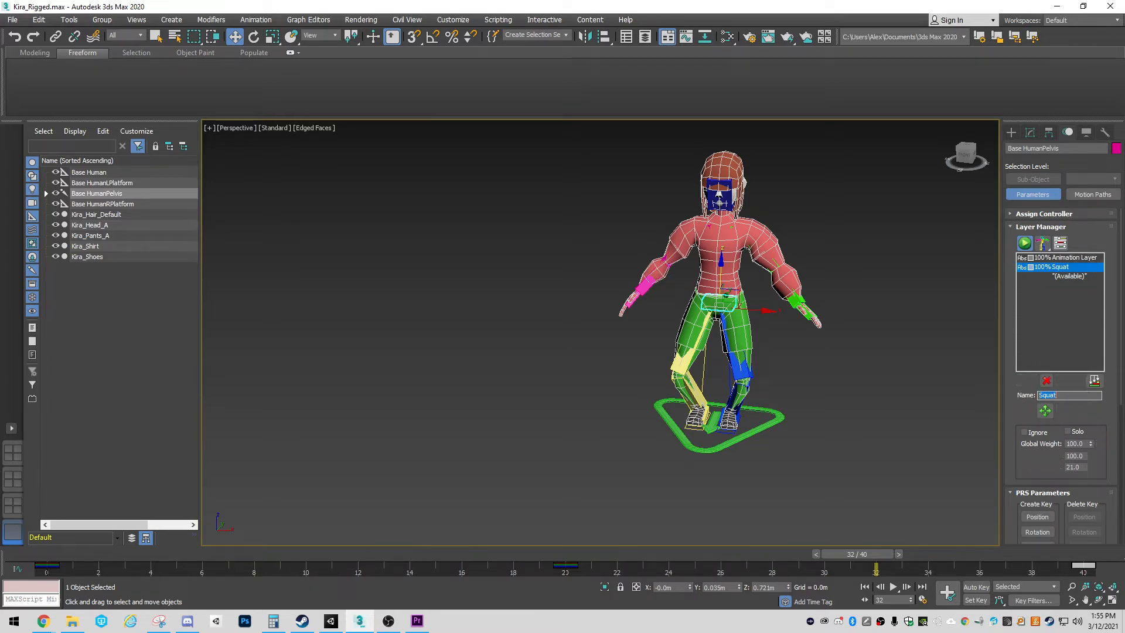
{"action": "key", "text": "Return"}
Start a scene export and browse to the StandardLocomotion folder inside Models/Animations
{"action": "middle_click_drag", "start_coordinate": [575, 326], "coordinate": [588, 393], "text": "alt"}
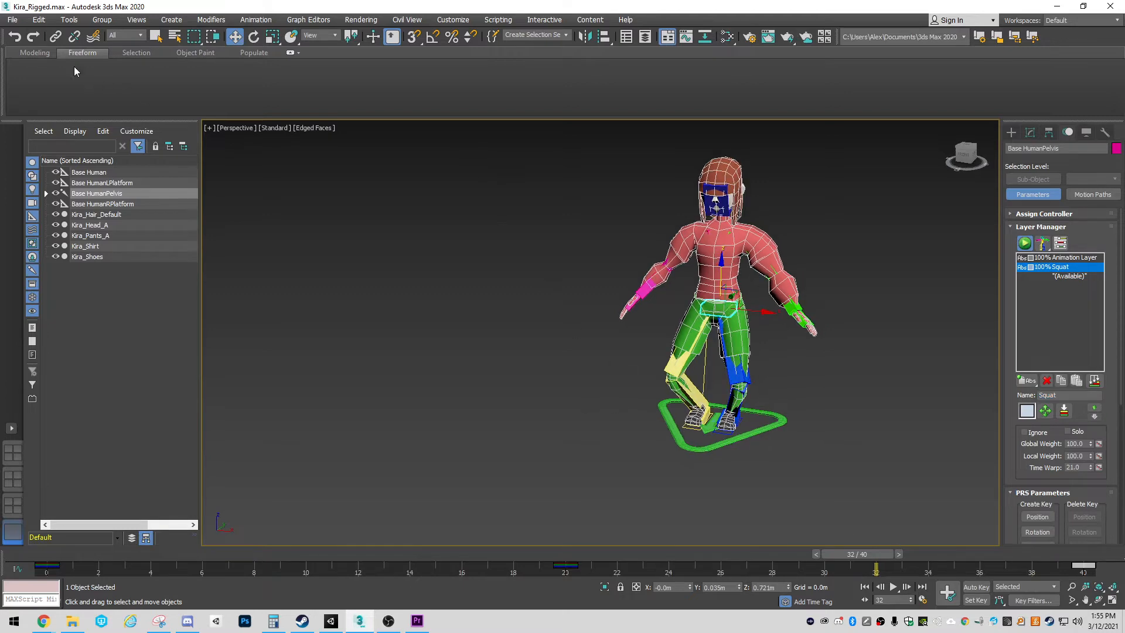
{"action": "left_click", "coordinate": [12, 19]}
{"action": "mouse_move", "coordinate": [57, 192]}
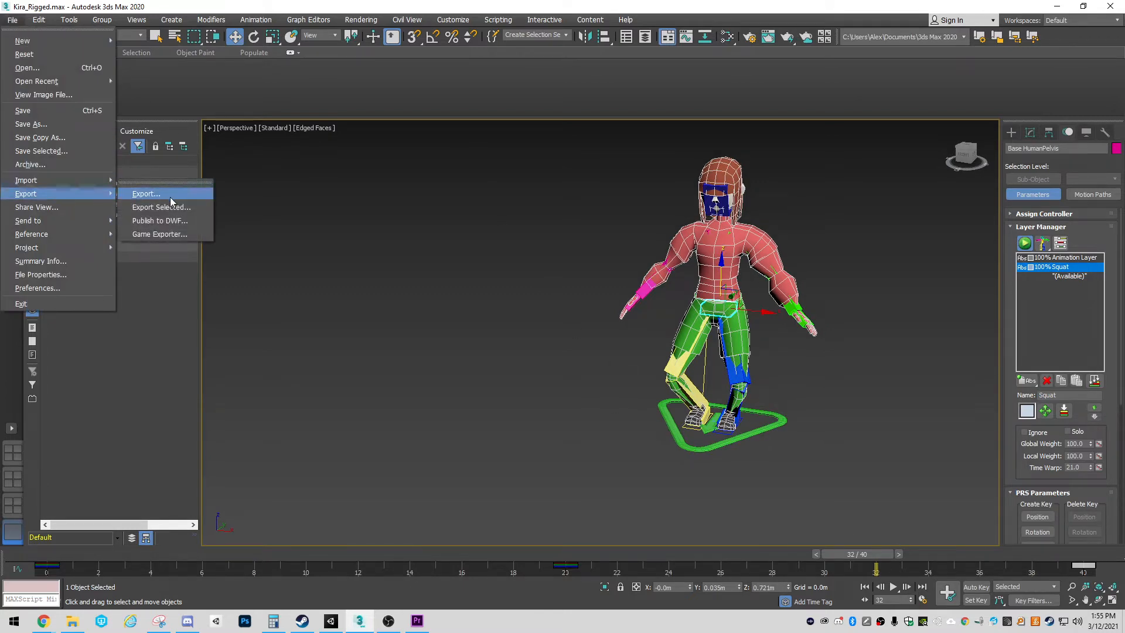
{"action": "left_click", "coordinate": [150, 196]}
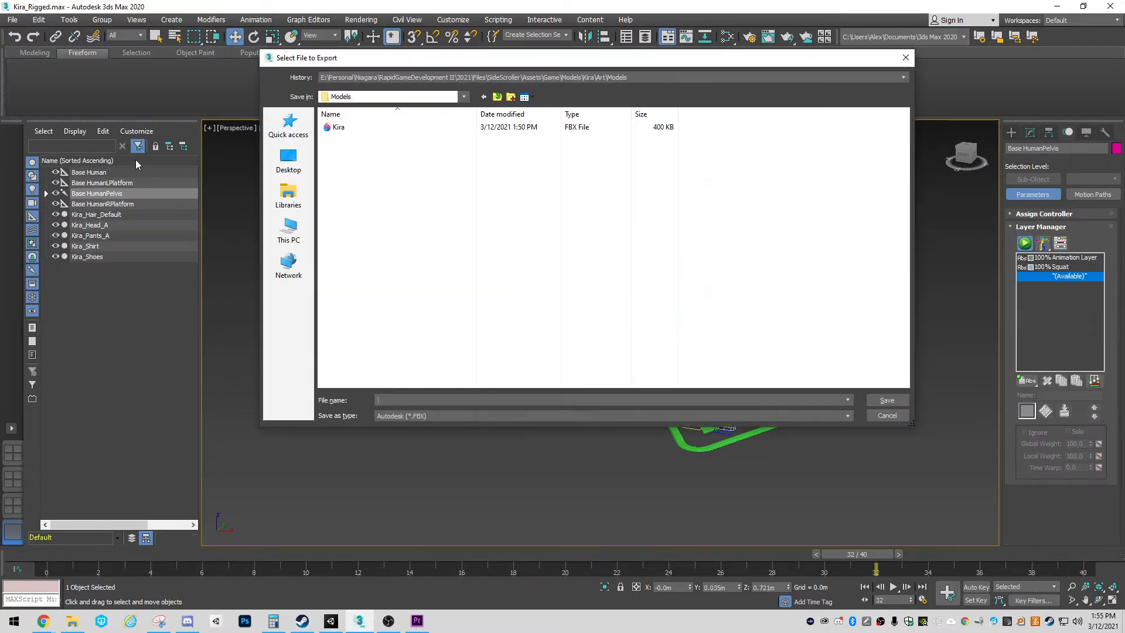
{"action": "left_click", "coordinate": [497, 97]}
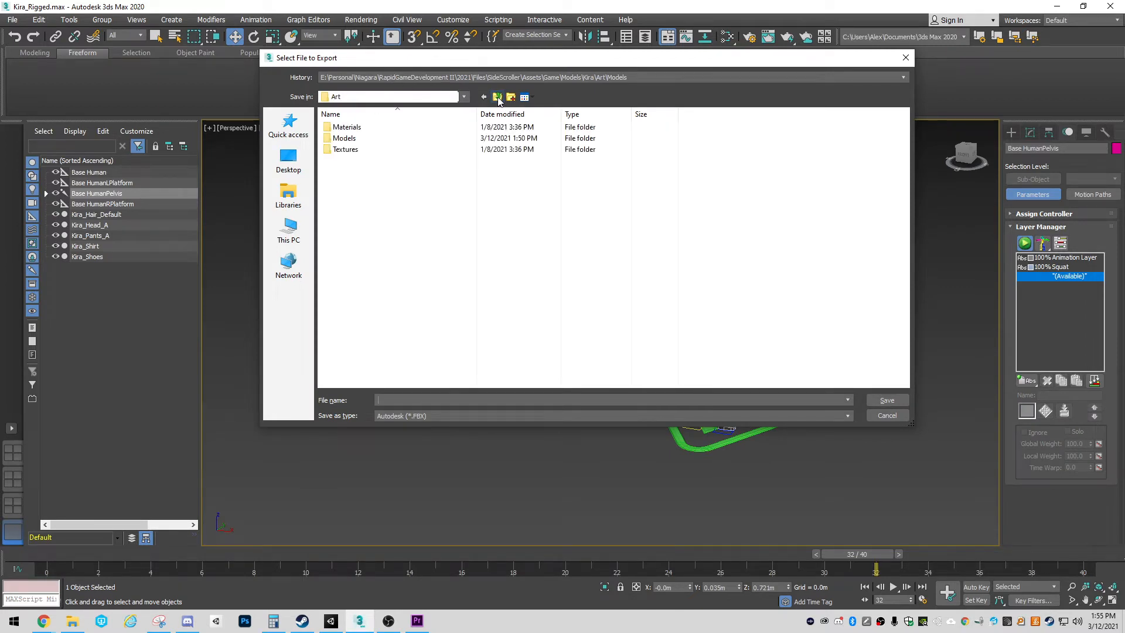
{"action": "double_click", "coordinate": [344, 138]}
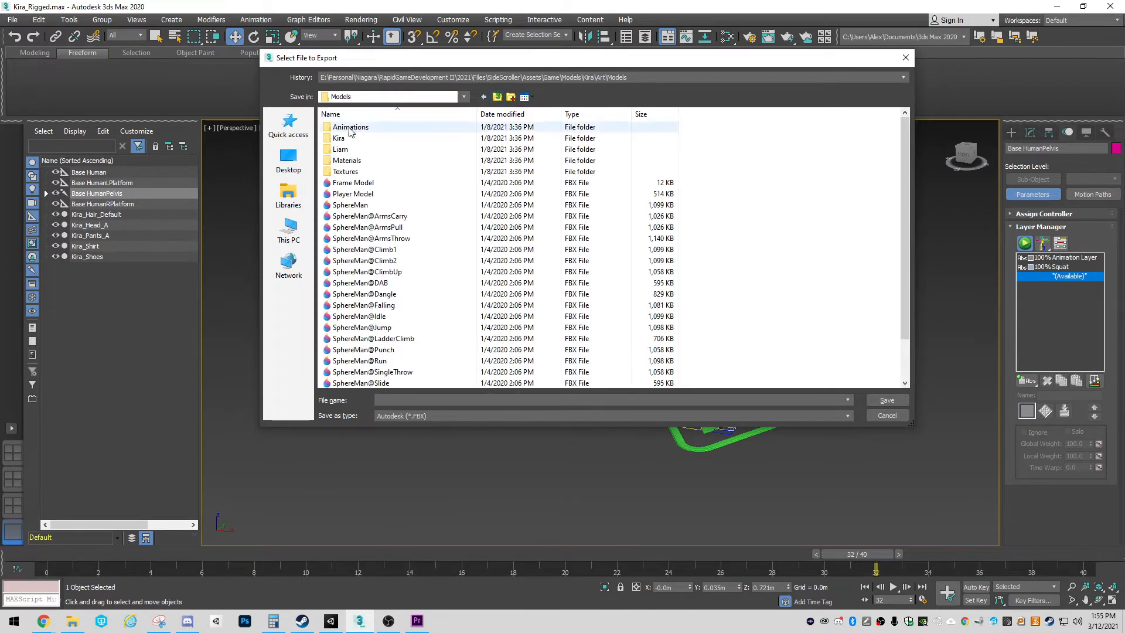
{"action": "left_click", "coordinate": [347, 128]}
{"action": "double_click", "coordinate": [347, 128]}
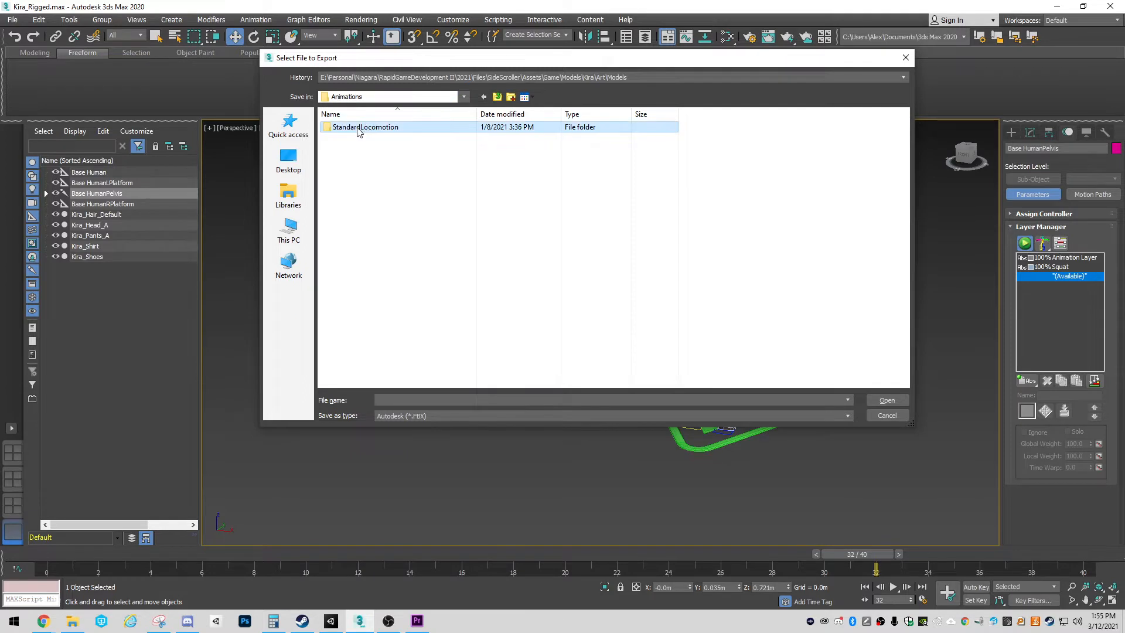
{"action": "double_click", "coordinate": [355, 128]}
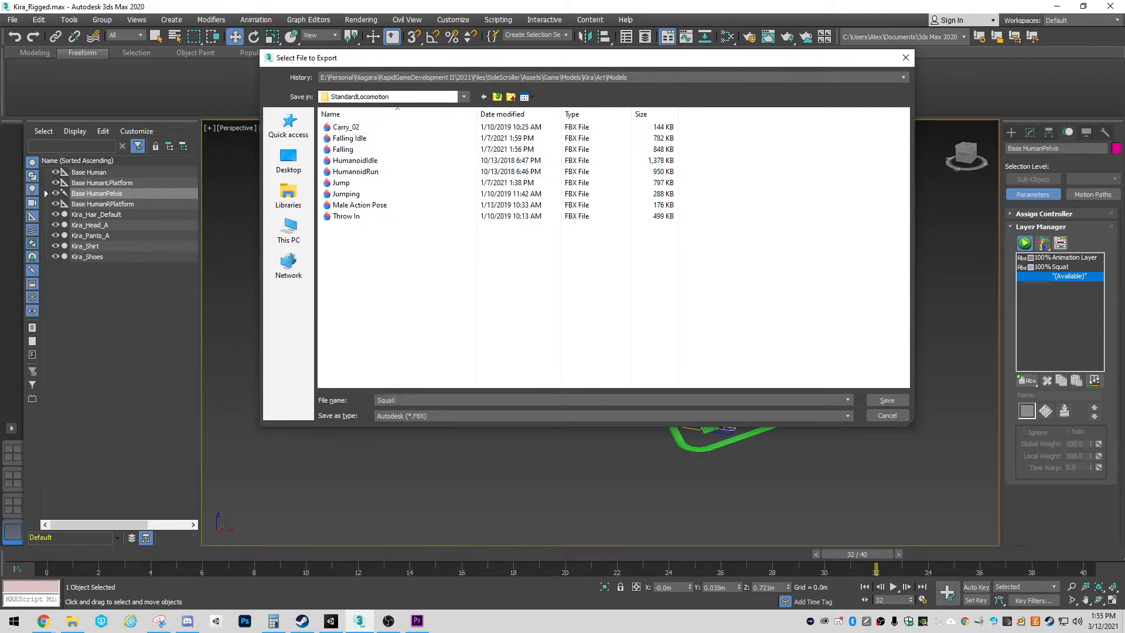
Export the scene as an FBX file named Squat with Animation enabled, and dismiss the export warnings
{"action": "key", "text": "Return"}
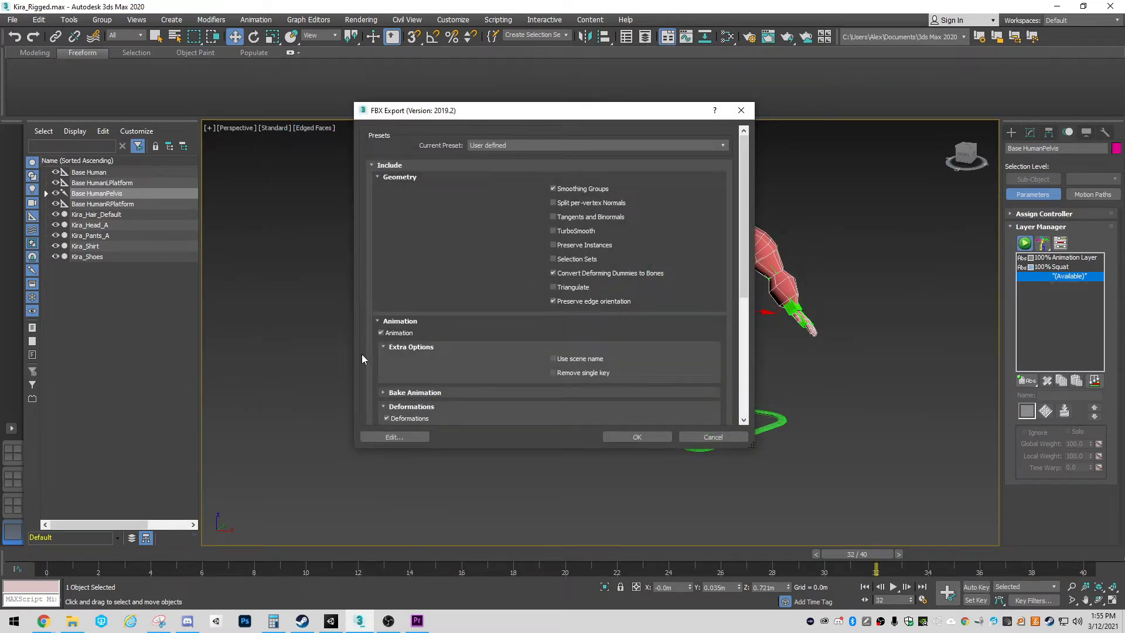
{"action": "left_click", "coordinate": [642, 438]}
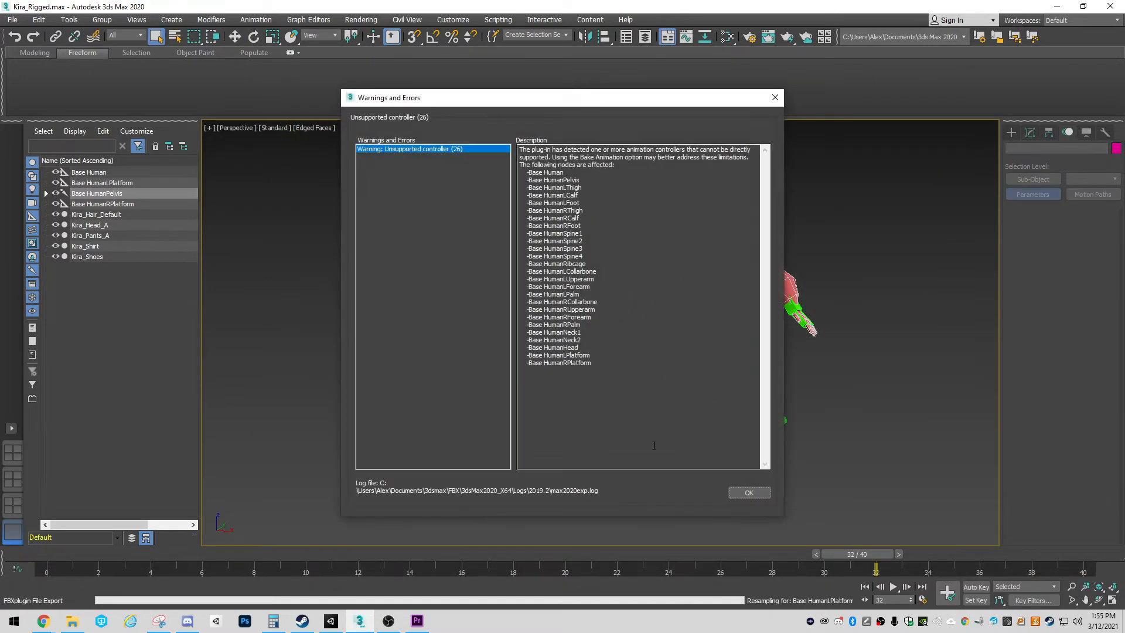
{"action": "left_click", "coordinate": [757, 495]}
Switch to Unity and delete the standalone Kira character from the scene, keeping the one under Player_Kira
{"action": "key", "text": "alt+Tab"}
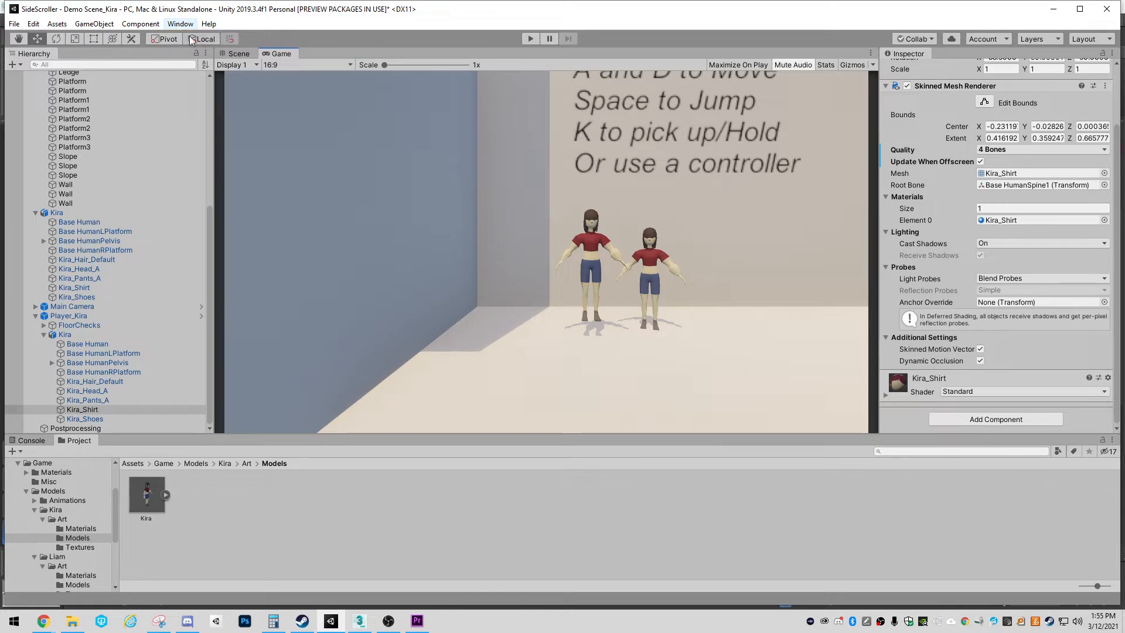
{"action": "left_click", "coordinate": [236, 54]}
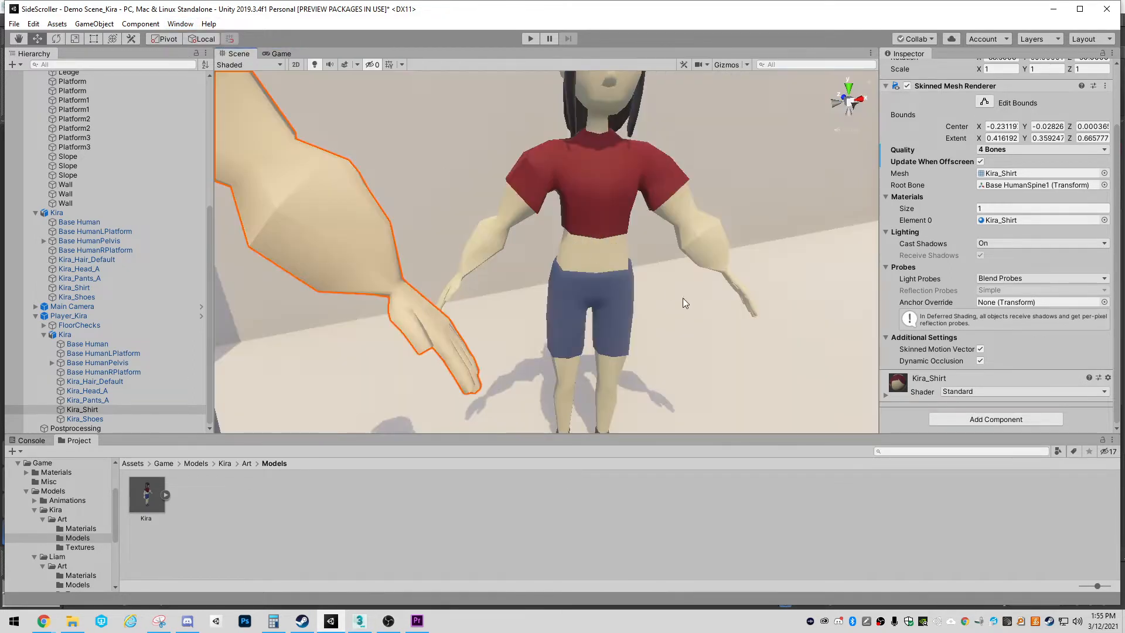
{"action": "left_click", "coordinate": [610, 206]}
{"action": "key", "text": "Delete"}
{"action": "scroll", "coordinate": [669, 273], "scroll_direction": "down", "scroll_amount": 4}
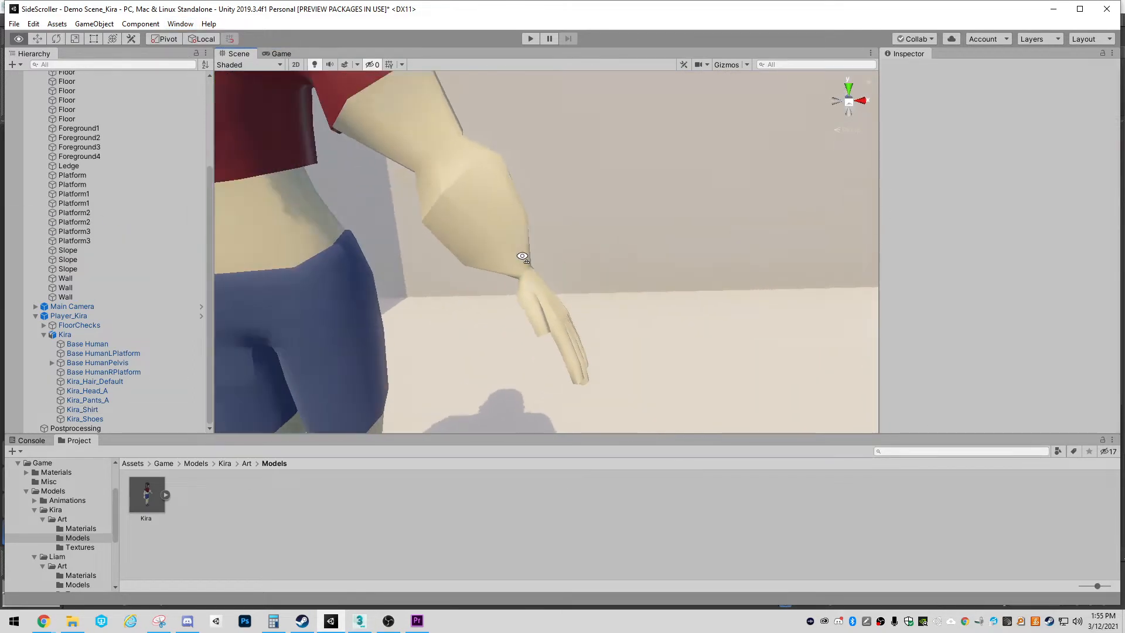
{"action": "right_click_drag", "start_coordinate": [525, 259], "coordinate": [461, 224]}
{"action": "key", "text": "s"}
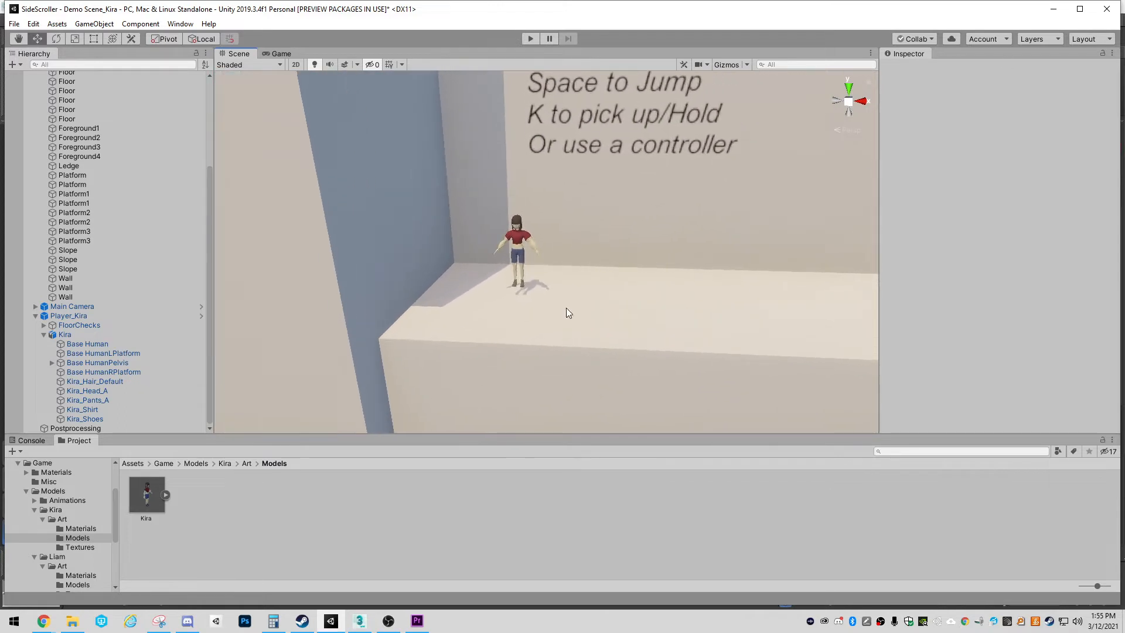
Open the StandardLocomotion folder under Animations, preview the Jump animation in an enlarged preview, and check its rig import settings
{"action": "left_click", "coordinate": [61, 501]}
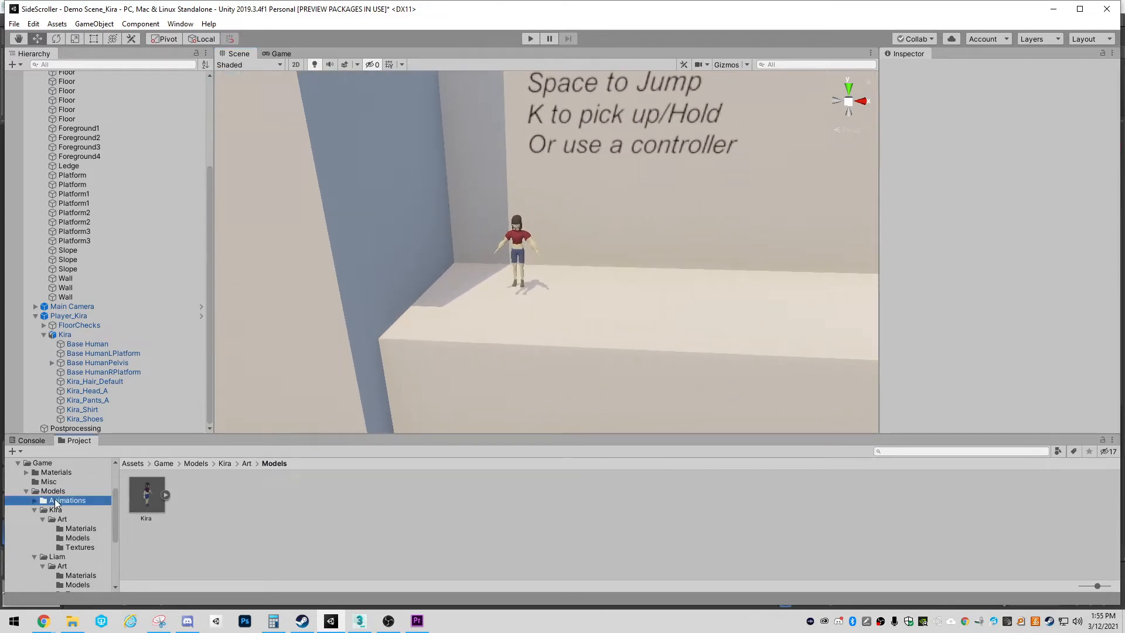
{"action": "double_click", "coordinate": [140, 495]}
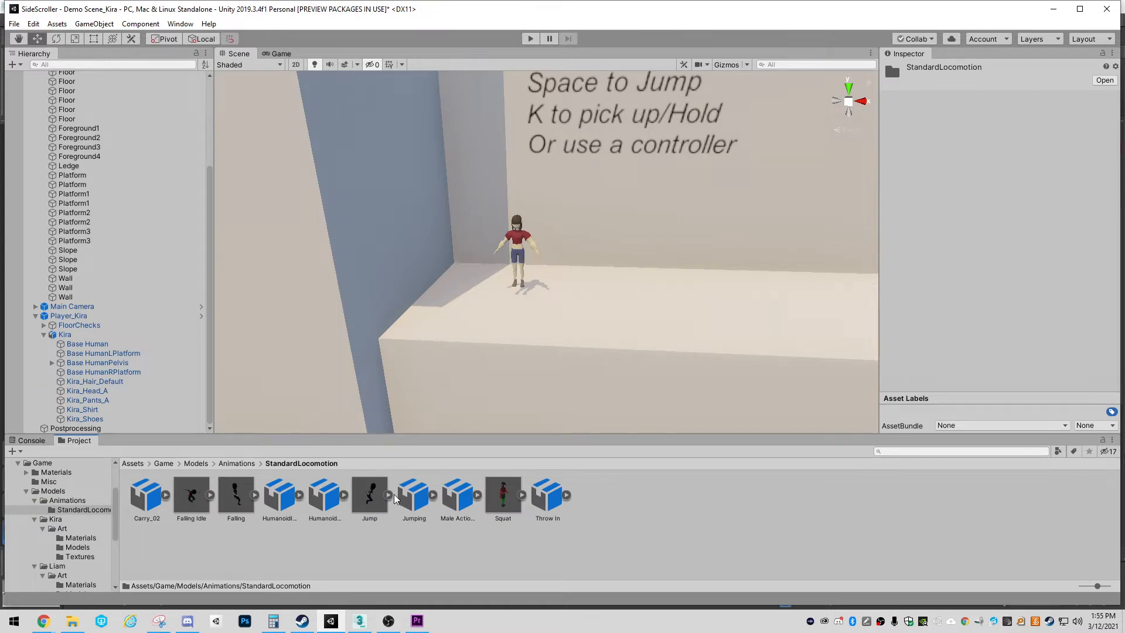
{"action": "left_click", "coordinate": [373, 498]}
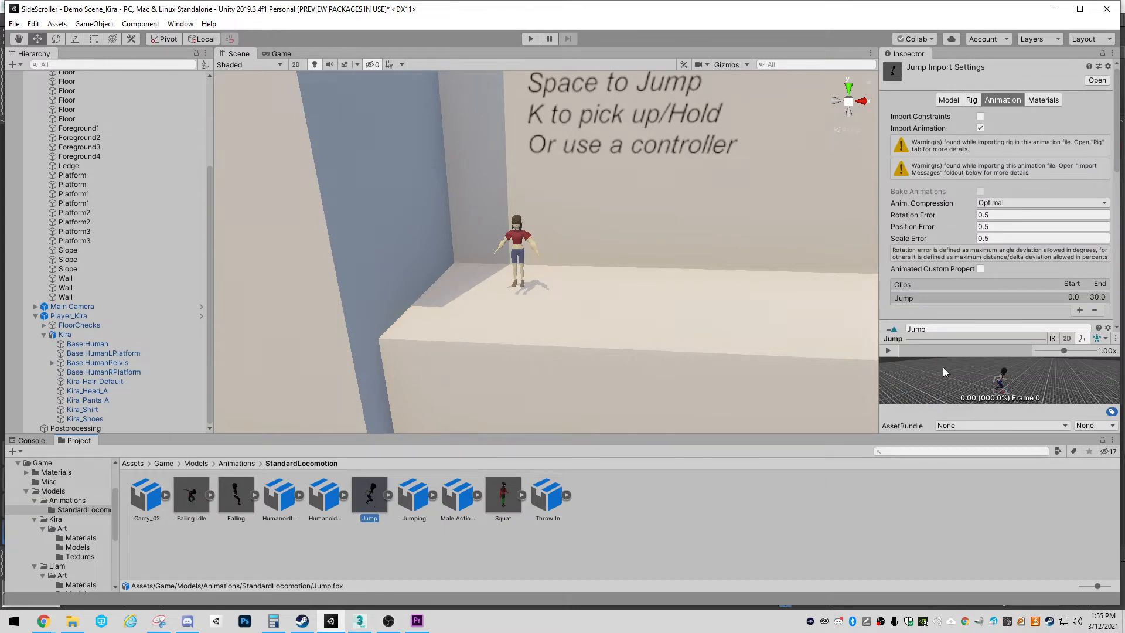
{"action": "left_click_drag", "start_coordinate": [954, 338], "coordinate": [953, 229]}
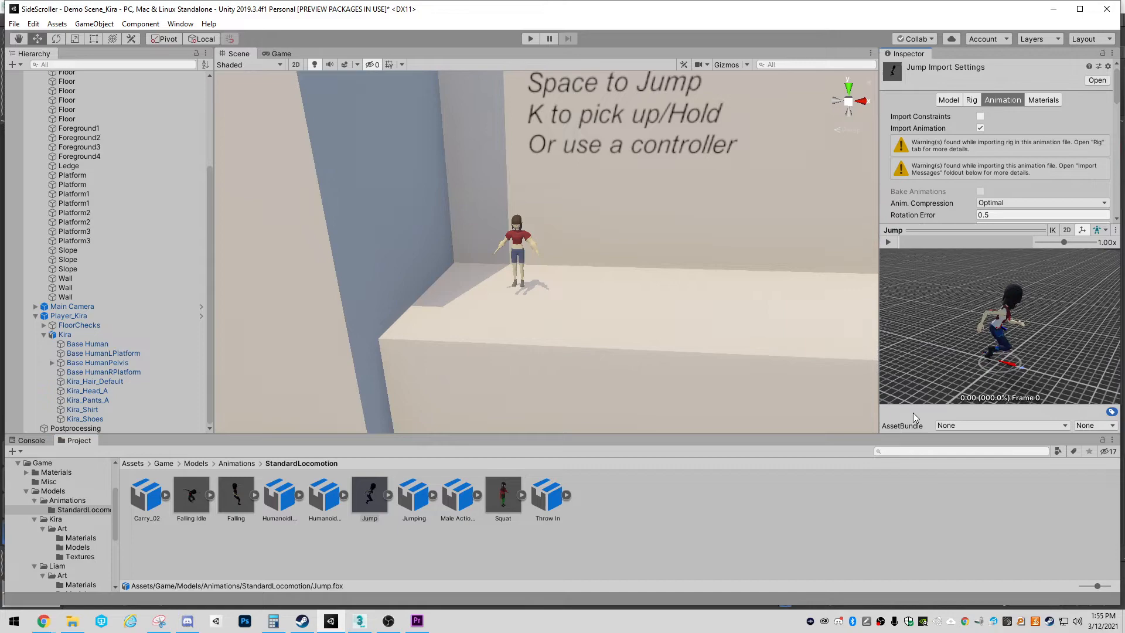
{"action": "left_click", "coordinate": [889, 243]}
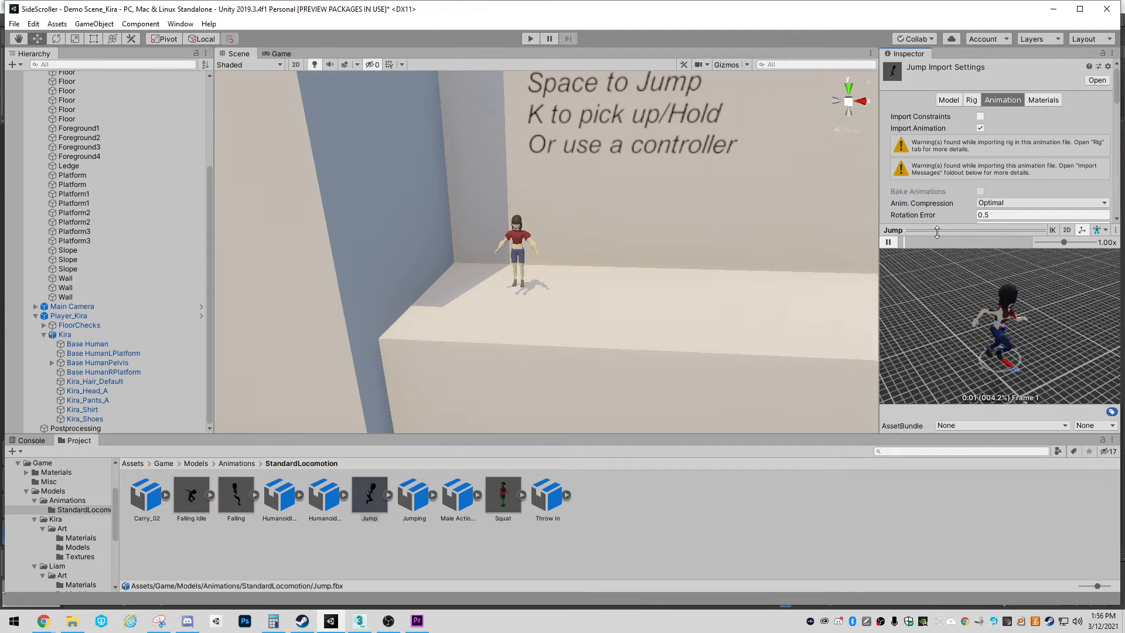
{"action": "left_click_drag", "start_coordinate": [926, 230], "coordinate": [931, 292]}
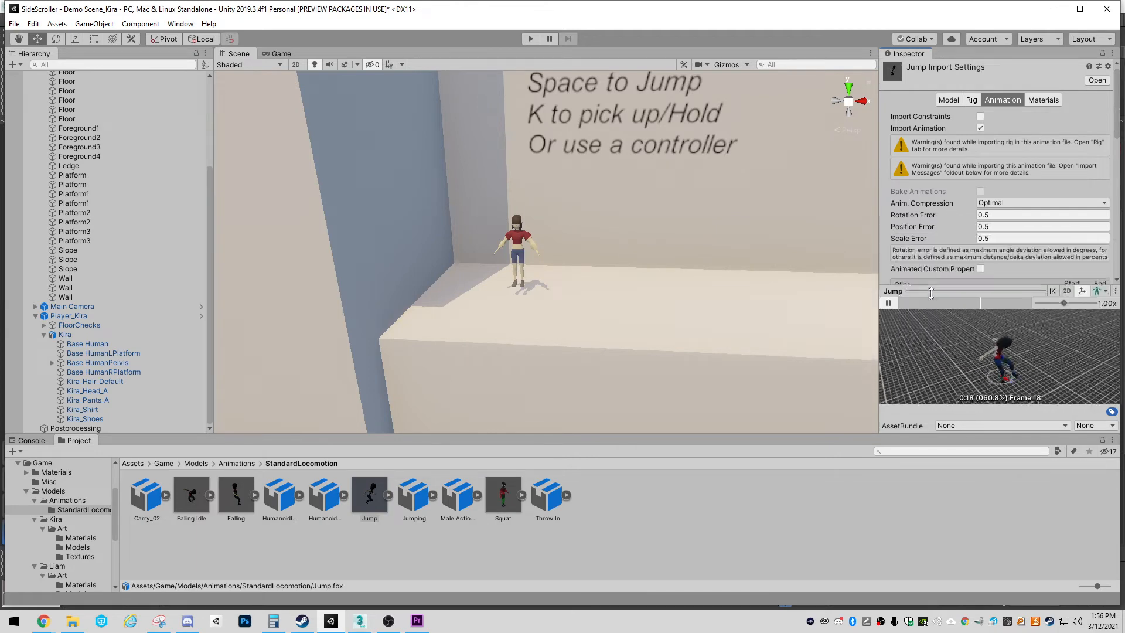
{"action": "left_click", "coordinate": [950, 100]}
{"action": "left_click", "coordinate": [972, 100]}
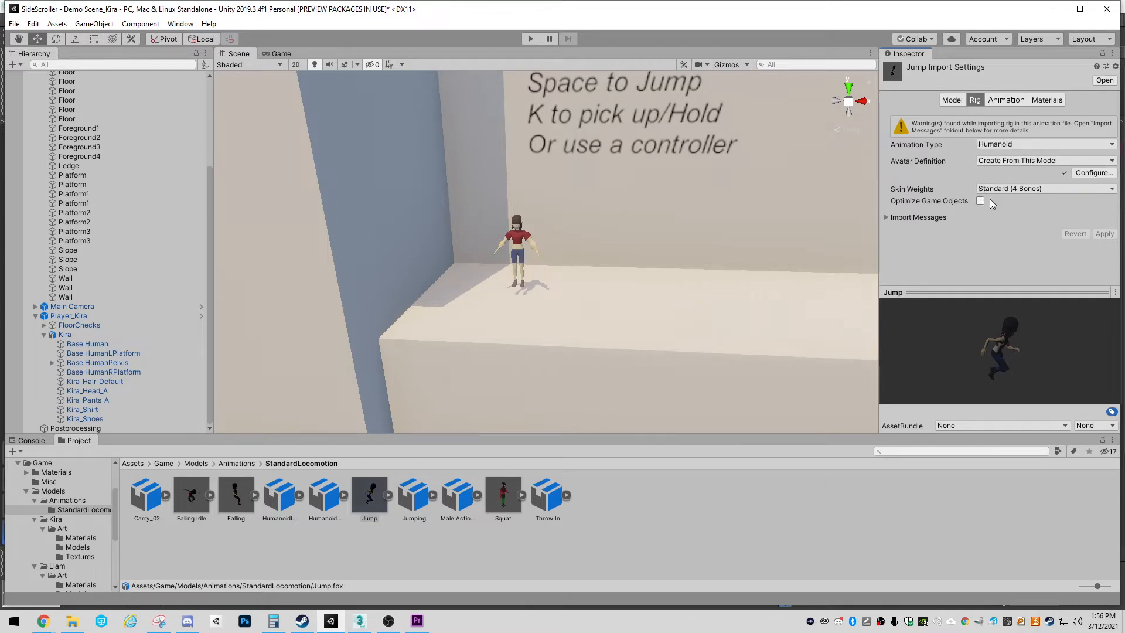
Set the Squat model's rig Animation Type to Humanoid and apply the change
{"action": "left_click", "coordinate": [507, 498]}
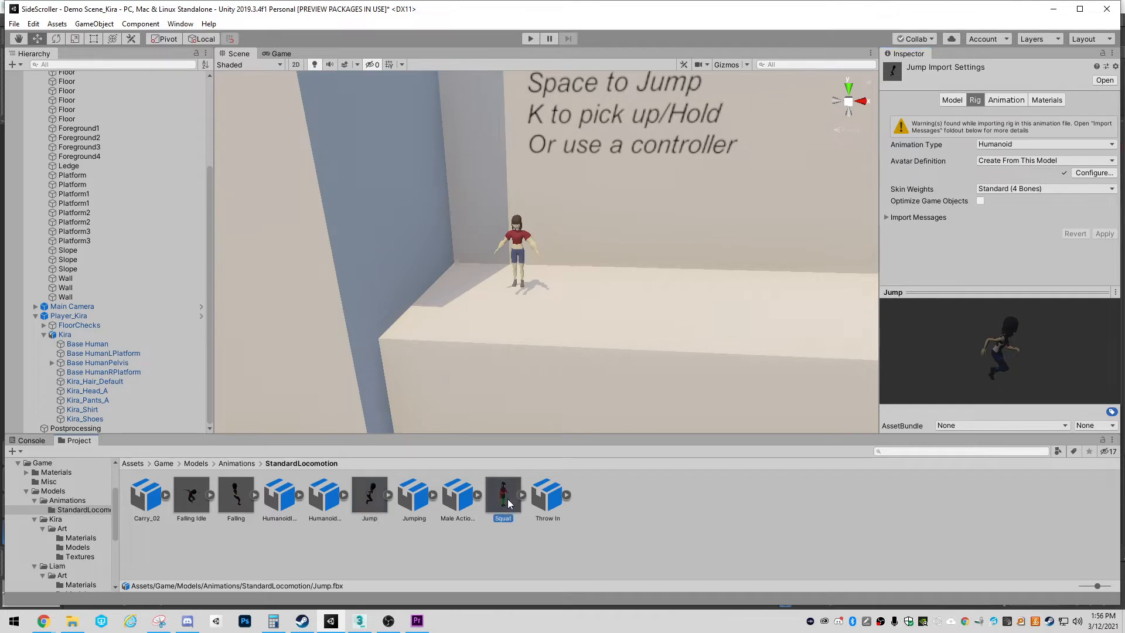
{"action": "left_click", "coordinate": [993, 117]}
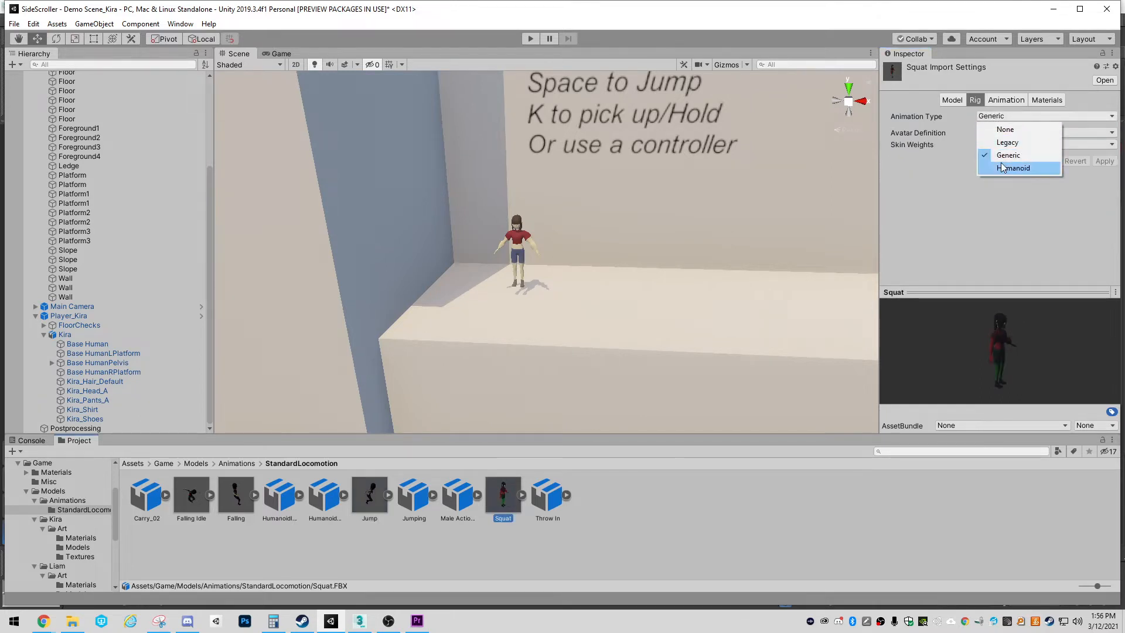
{"action": "left_click", "coordinate": [1002, 167]}
{"action": "left_click", "coordinate": [1105, 201]}
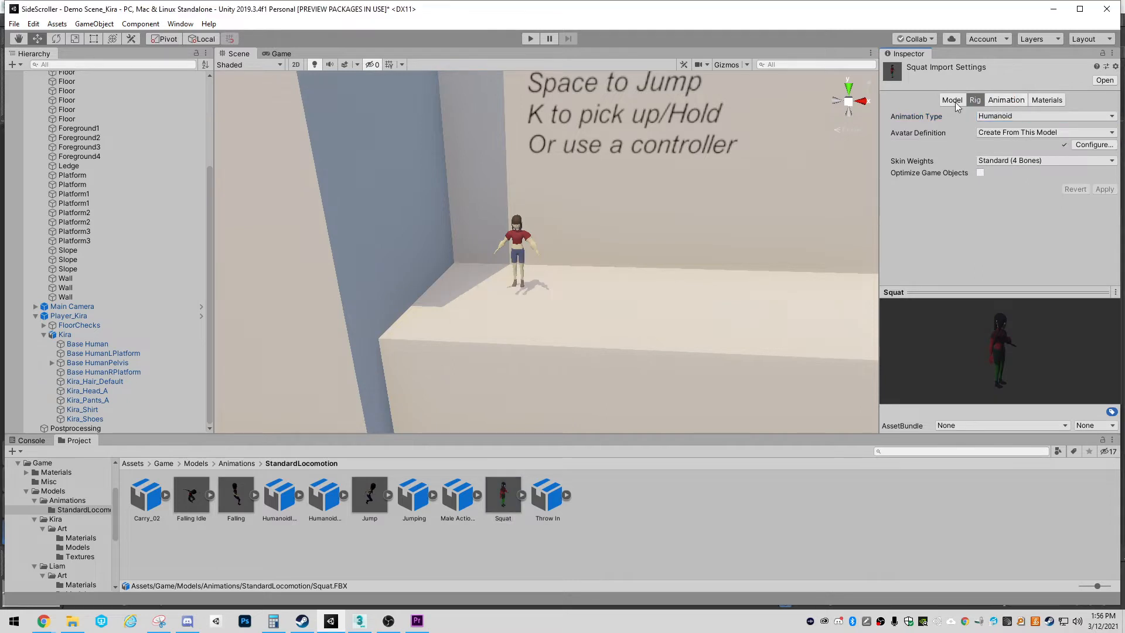
Rename the Take 001 clip in the Squat model's animation import settings to Squat
{"action": "left_click", "coordinate": [1006, 100]}
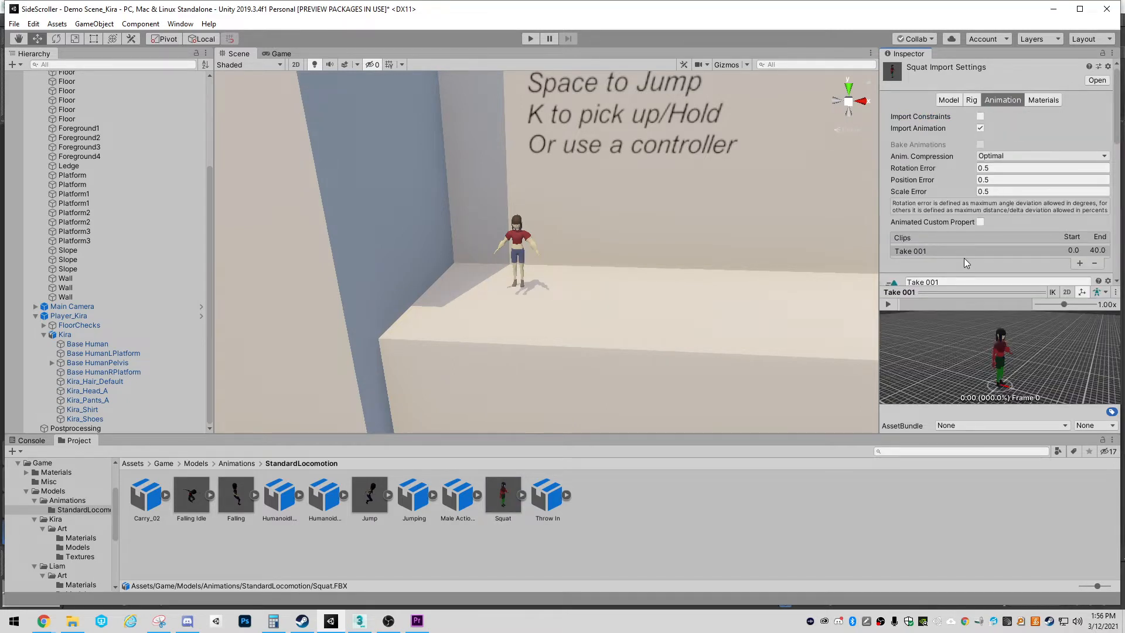
{"action": "scroll", "coordinate": [961, 260], "scroll_direction": "down", "scroll_amount": 3}
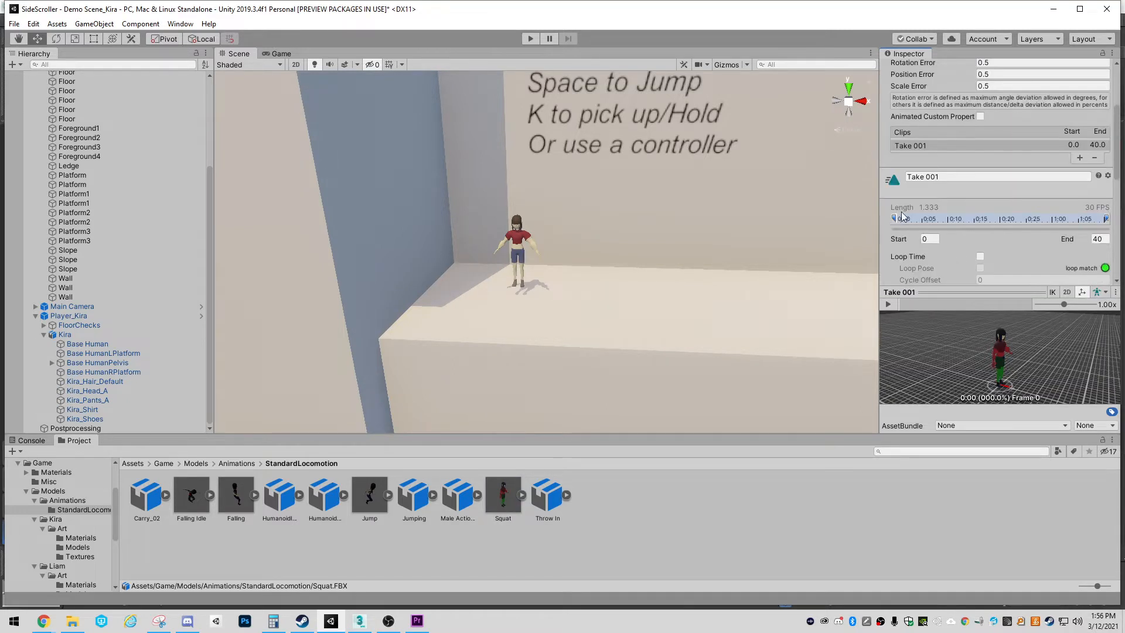
{"action": "left_click", "coordinate": [945, 176]}
{"action": "type", "text": "S"}
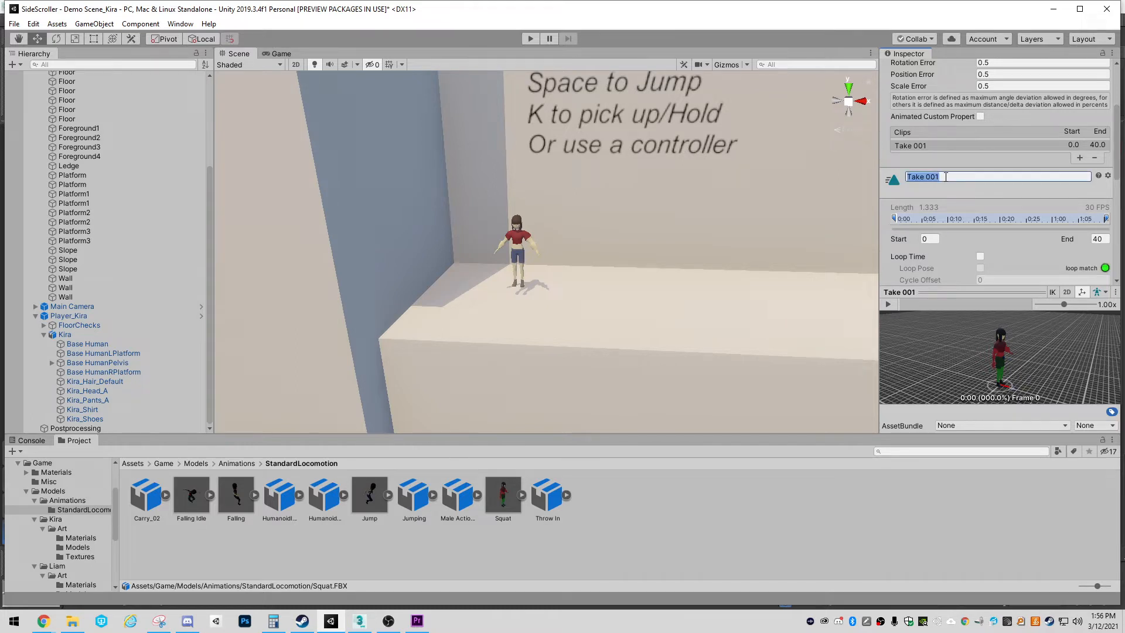
{"action": "type", "text": "quat"}
{"action": "key", "text": "Return"}
Play the Squat clip in the preview, expand the Squat asset's contents, and apply the import settings
{"action": "left_click", "coordinate": [888, 304]}
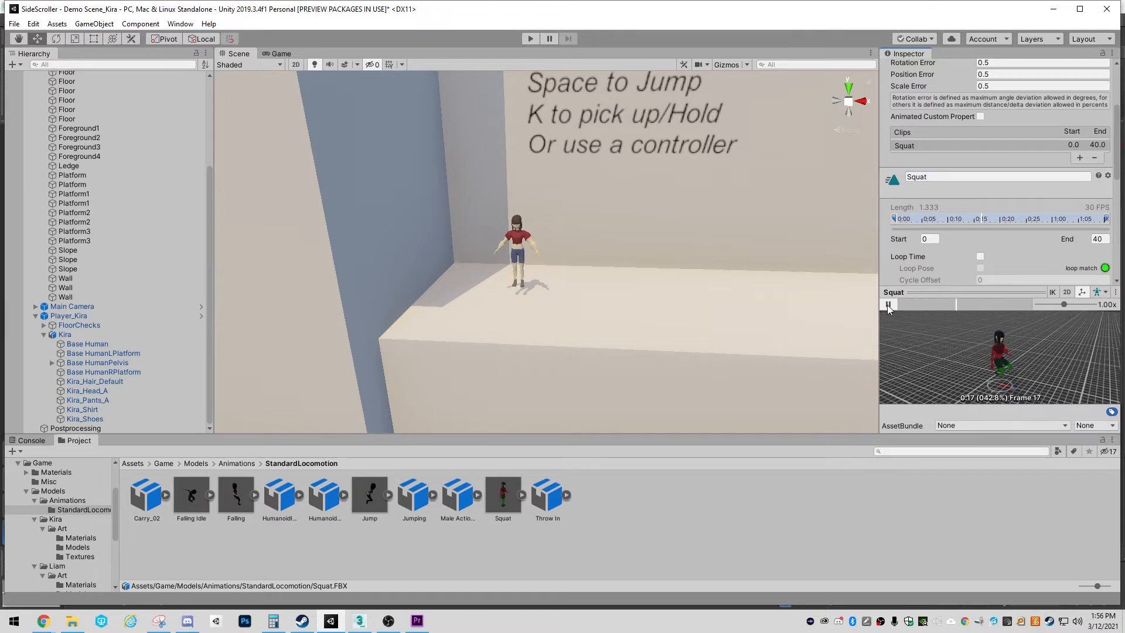
{"action": "left_click", "coordinate": [888, 304]}
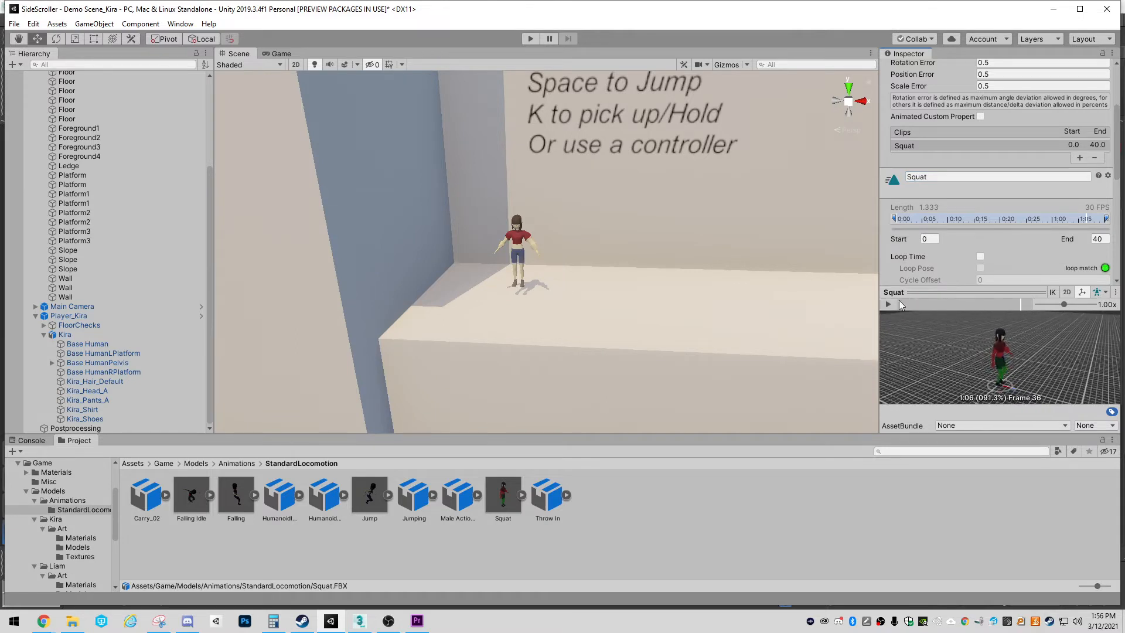
{"action": "scroll", "coordinate": [980, 256], "scroll_direction": "down", "scroll_amount": 3}
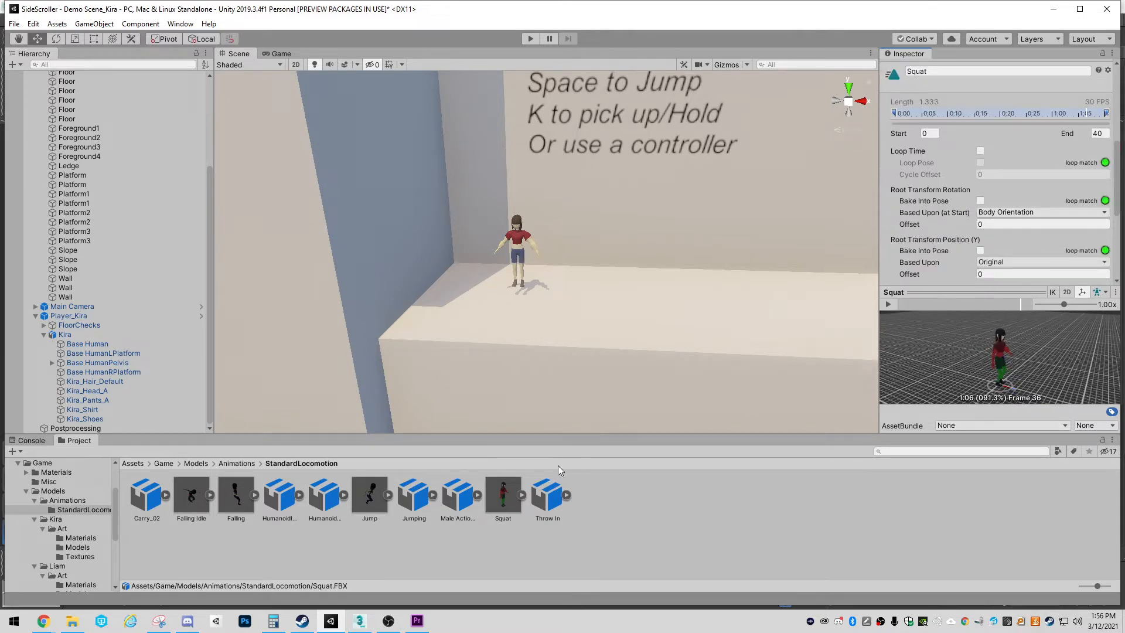
{"action": "left_click", "coordinate": [501, 497]}
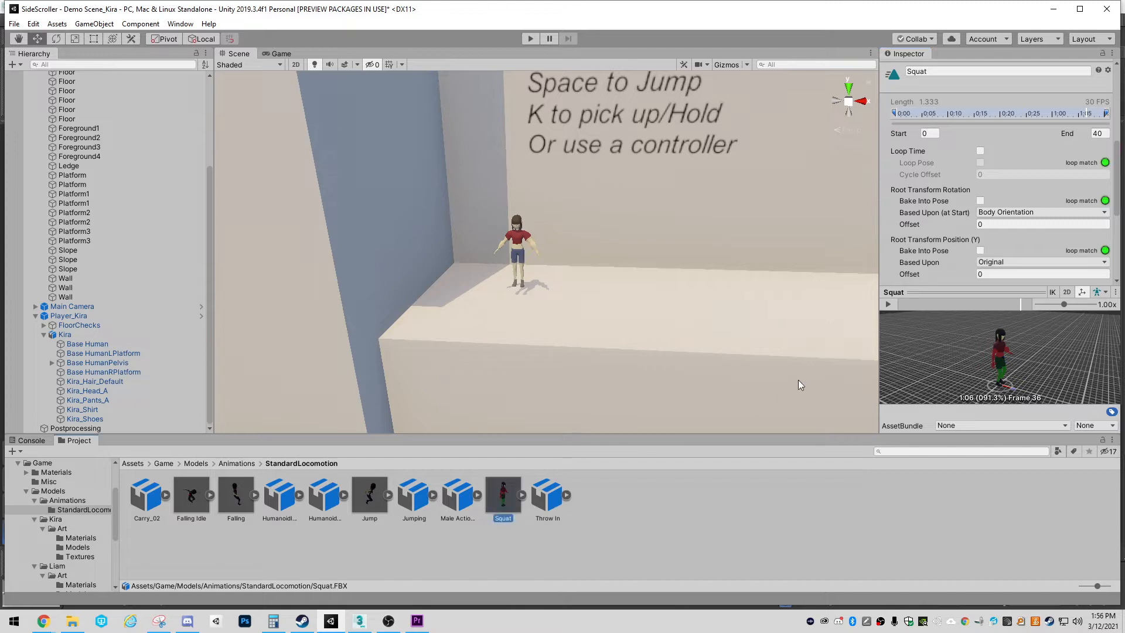
{"action": "left_click", "coordinate": [522, 497]}
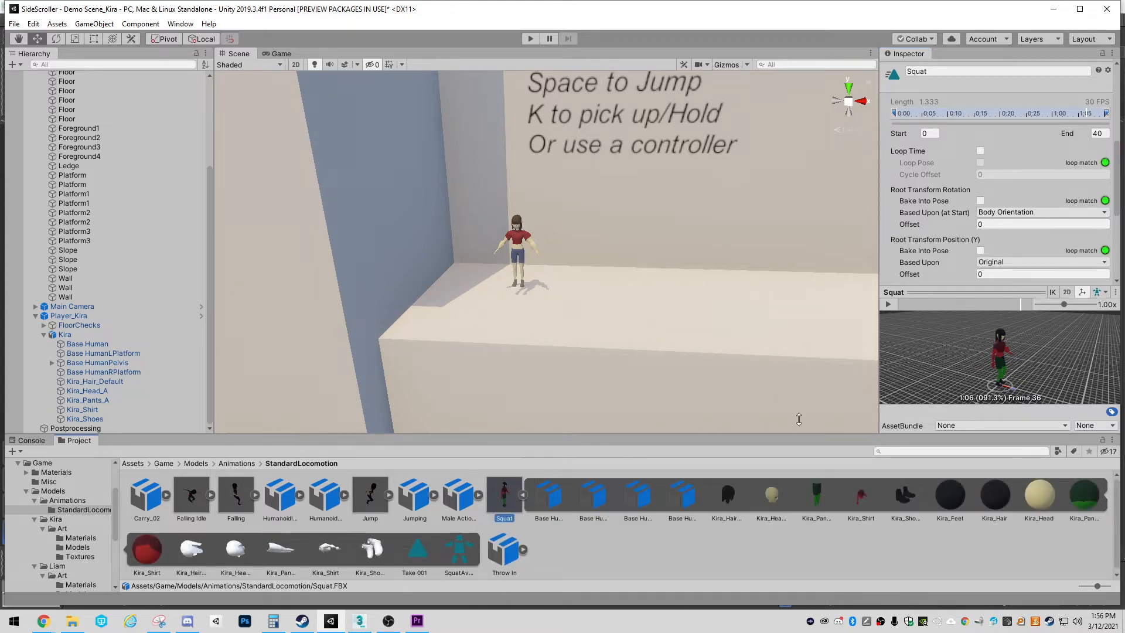
{"action": "scroll", "coordinate": [1045, 230], "scroll_direction": "down", "scroll_amount": 5}
{"action": "left_click", "coordinate": [1086, 274]}
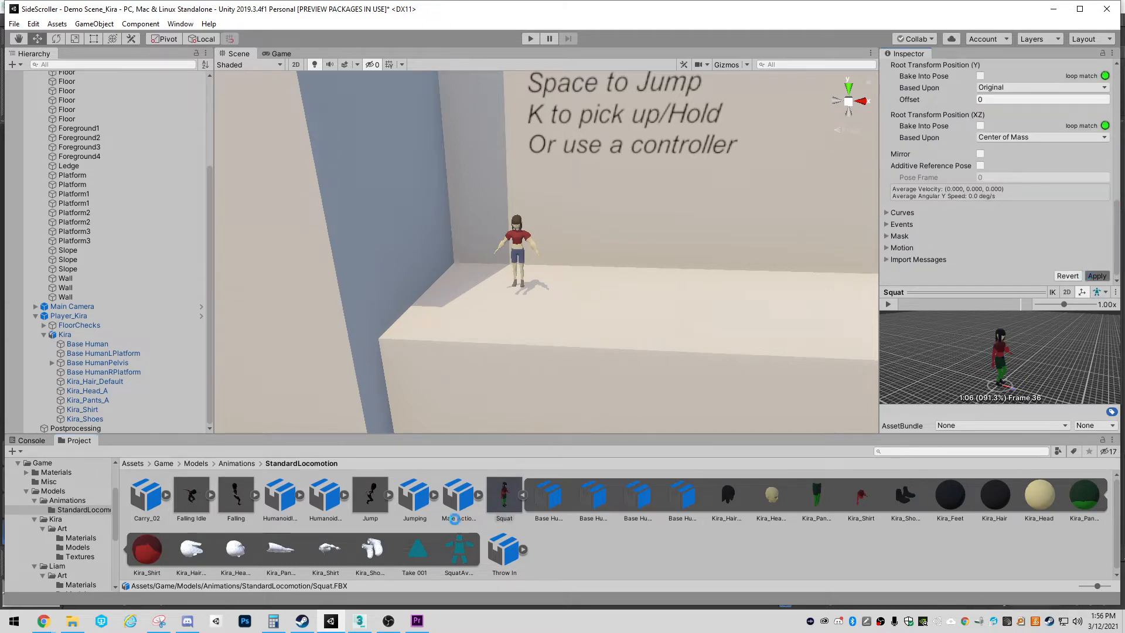
Compare the clip name in the Squat import settings with the expanded asset's animation clip, and inspect the SquatAvatar
{"action": "left_click", "coordinate": [498, 500]}
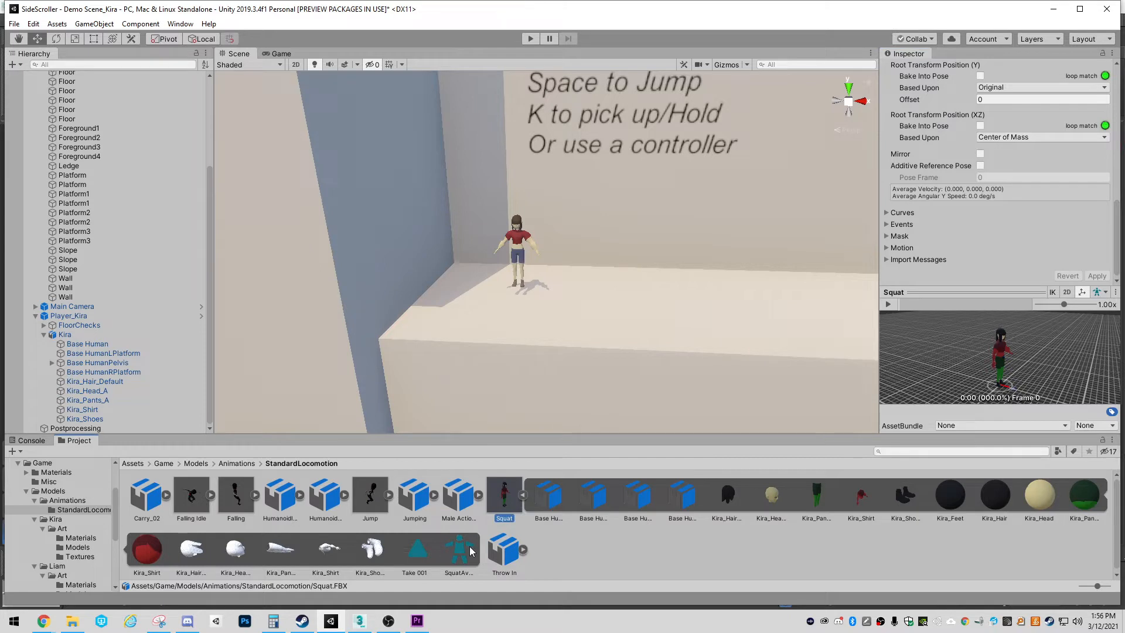
{"action": "scroll", "coordinate": [995, 173], "scroll_direction": "up", "scroll_amount": 6}
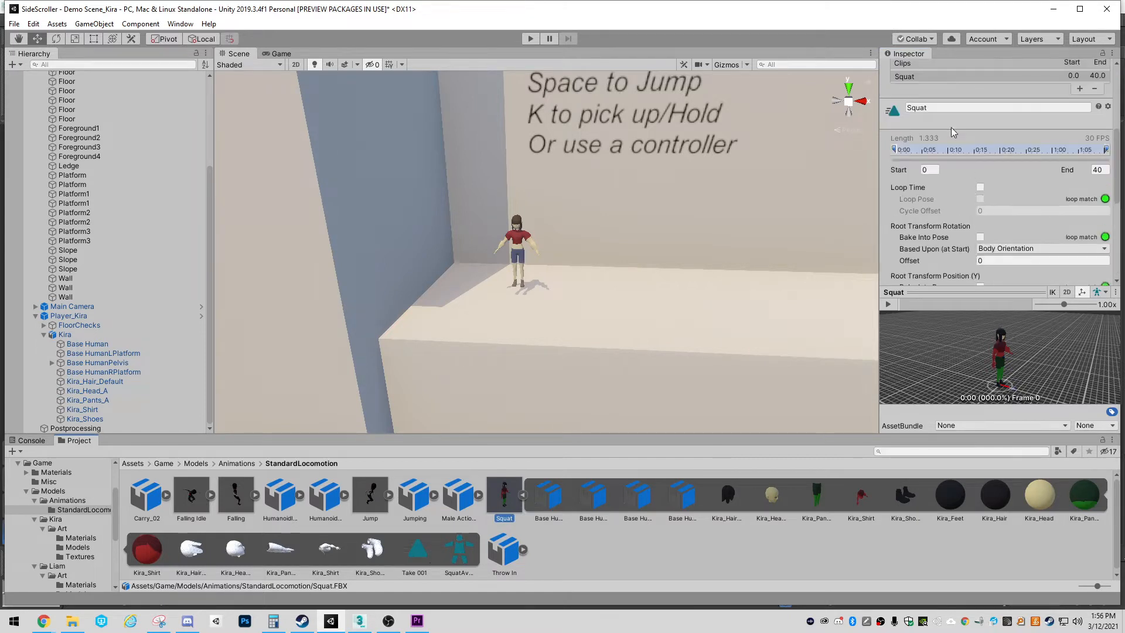
{"action": "left_click", "coordinate": [943, 107]}
{"action": "scroll", "coordinate": [1067, 267], "scroll_direction": "down", "scroll_amount": 6}
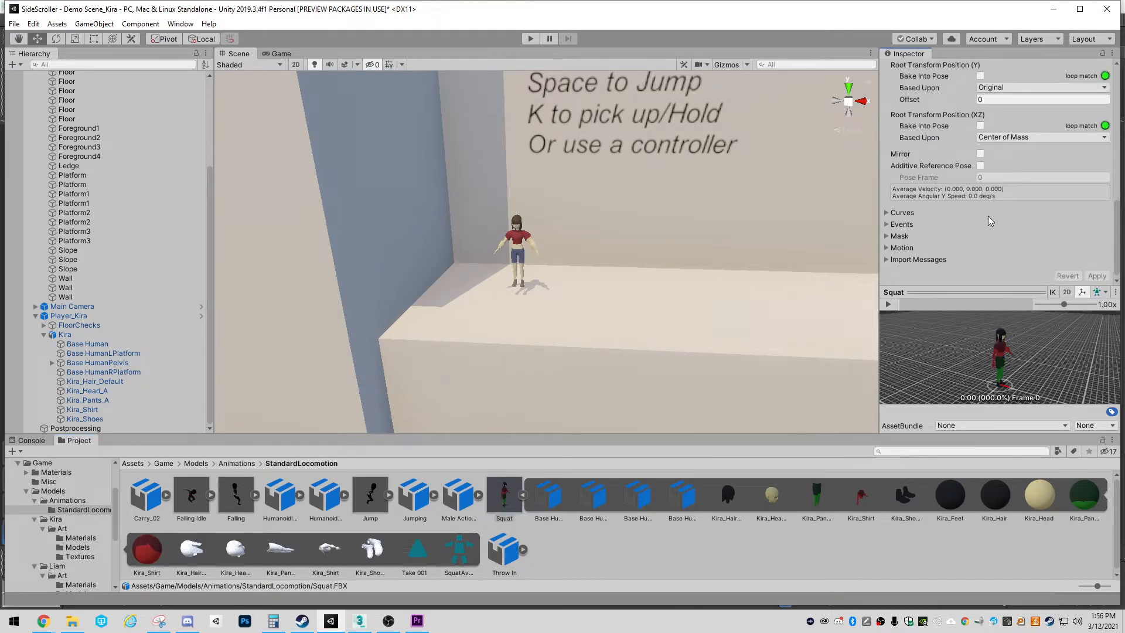
{"action": "left_click", "coordinate": [491, 502]}
{"action": "left_click", "coordinate": [522, 495]}
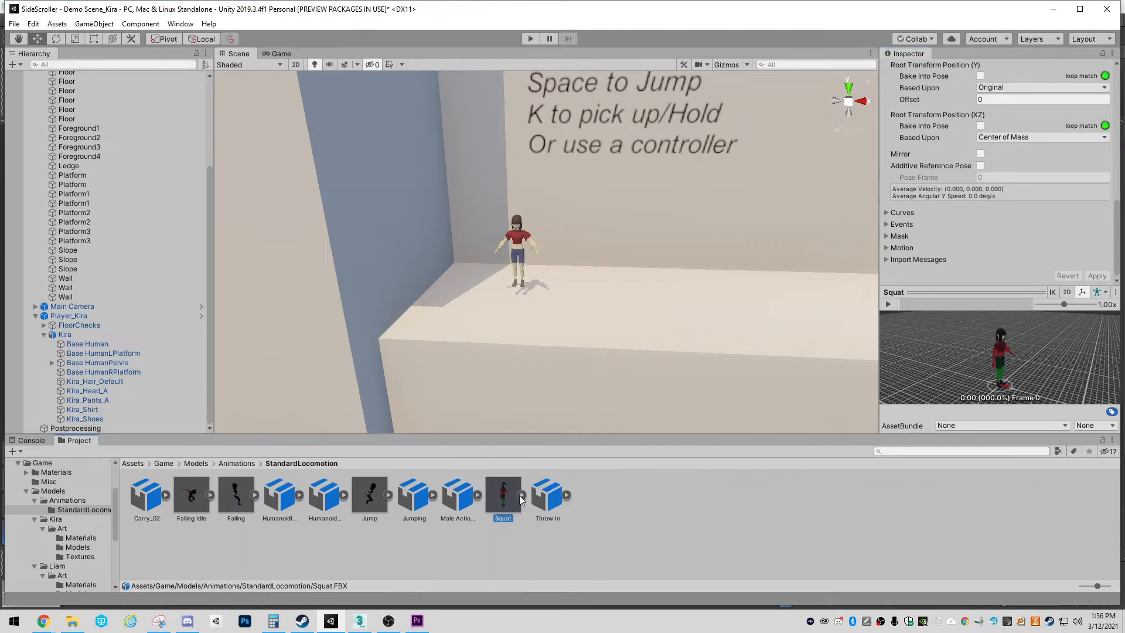
{"action": "left_click", "coordinate": [522, 494]}
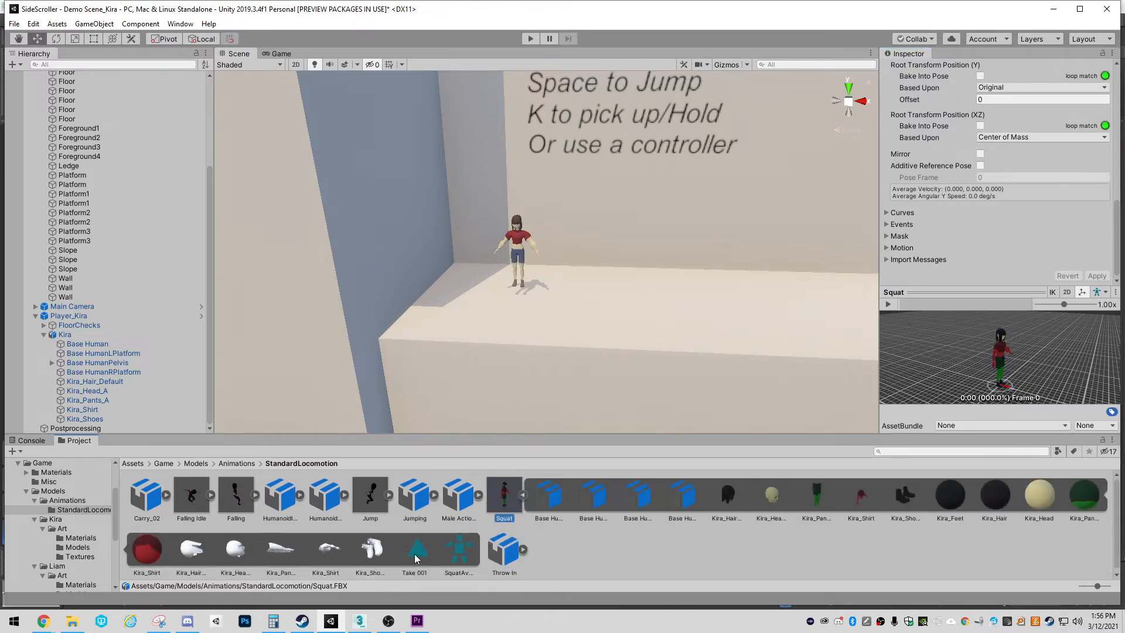
{"action": "left_click", "coordinate": [415, 554]}
{"action": "left_click", "coordinate": [502, 498]}
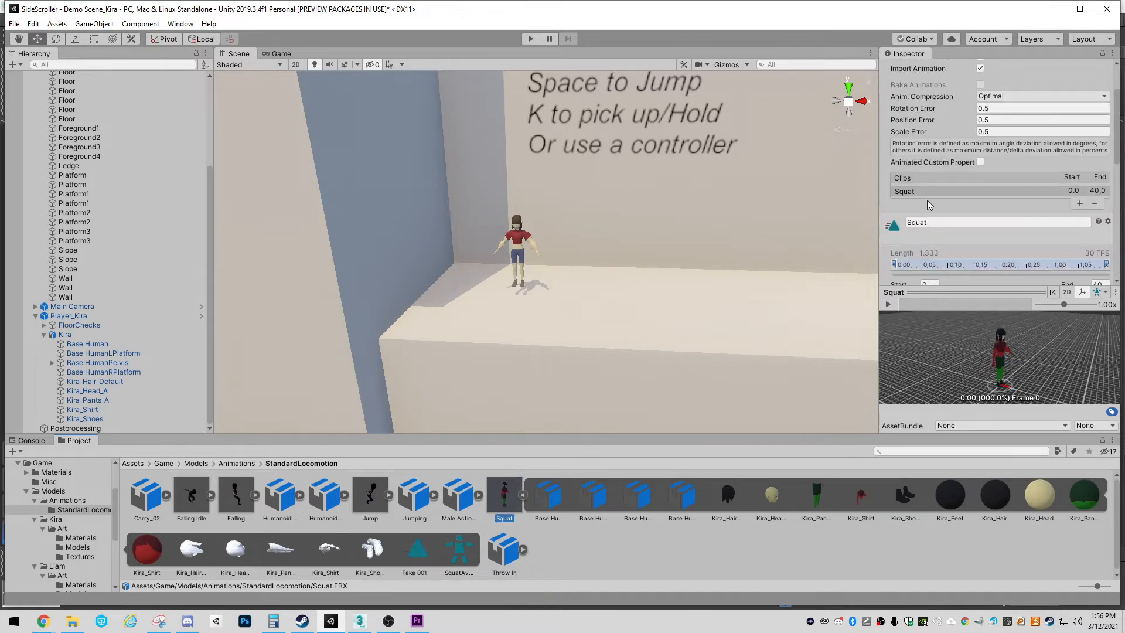
{"action": "left_click", "coordinate": [912, 191]}
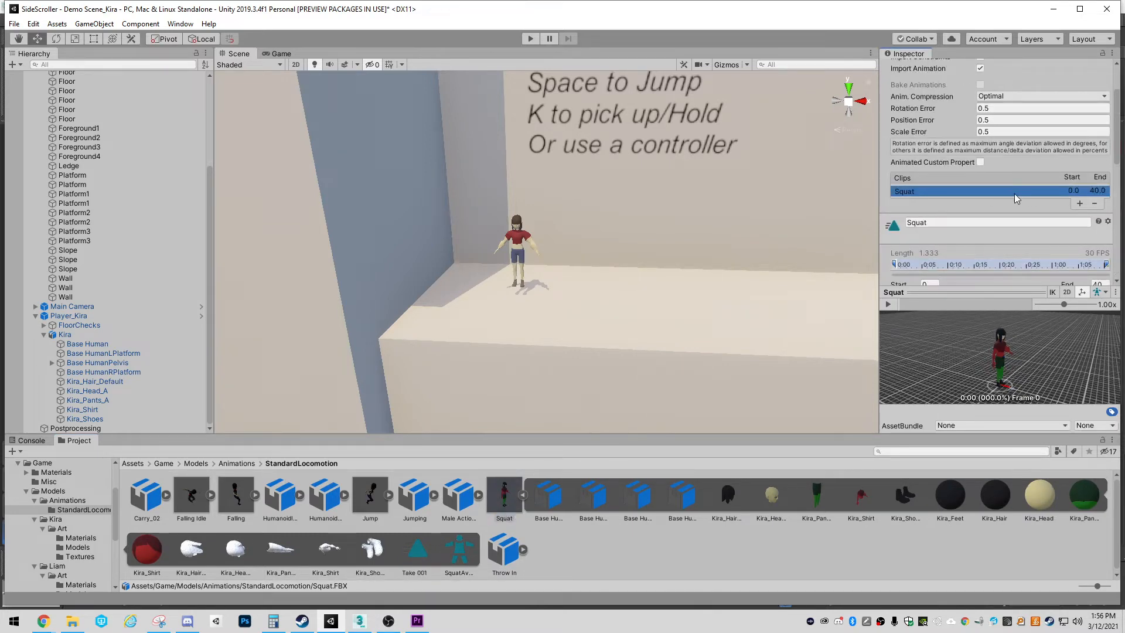
{"action": "left_click", "coordinate": [460, 561]}
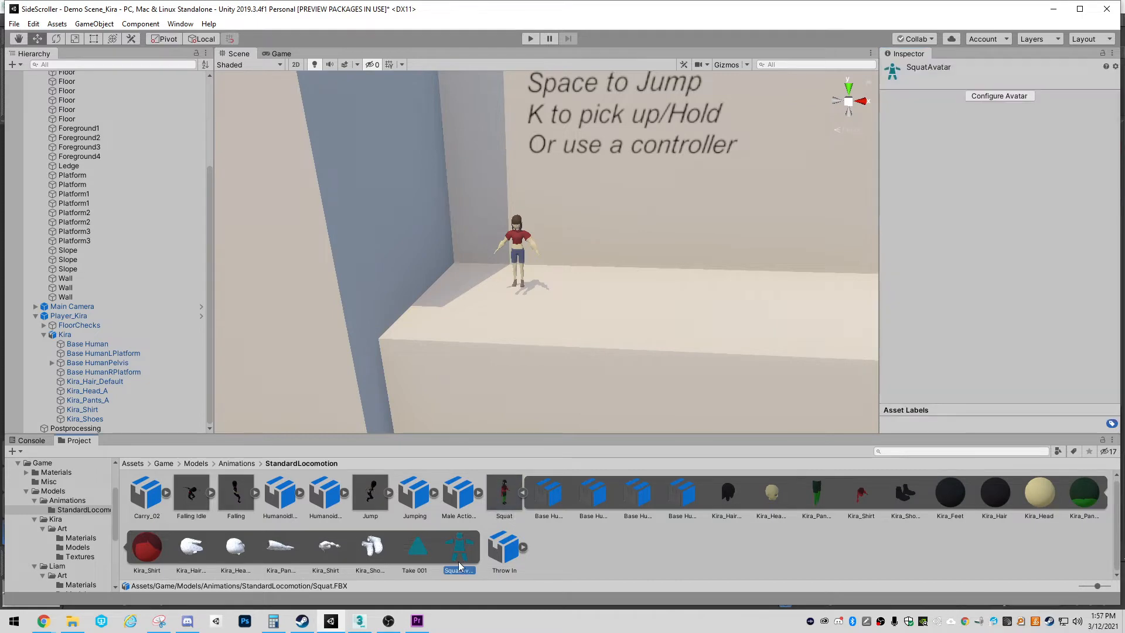
{"action": "left_click", "coordinate": [416, 549]}
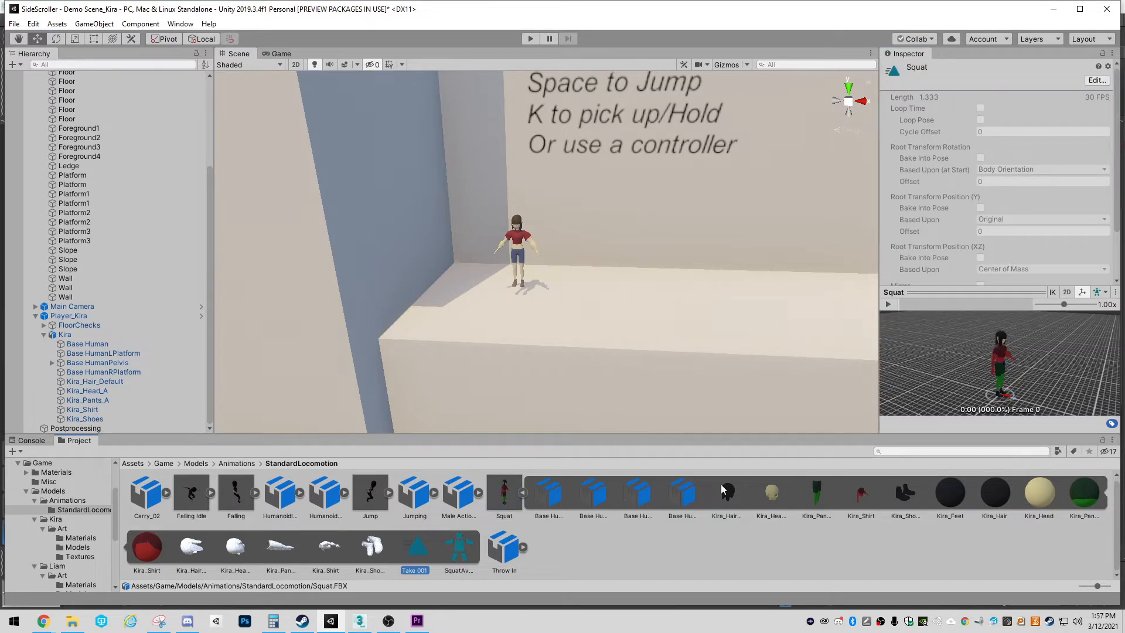
{"action": "left_click", "coordinate": [520, 497]}
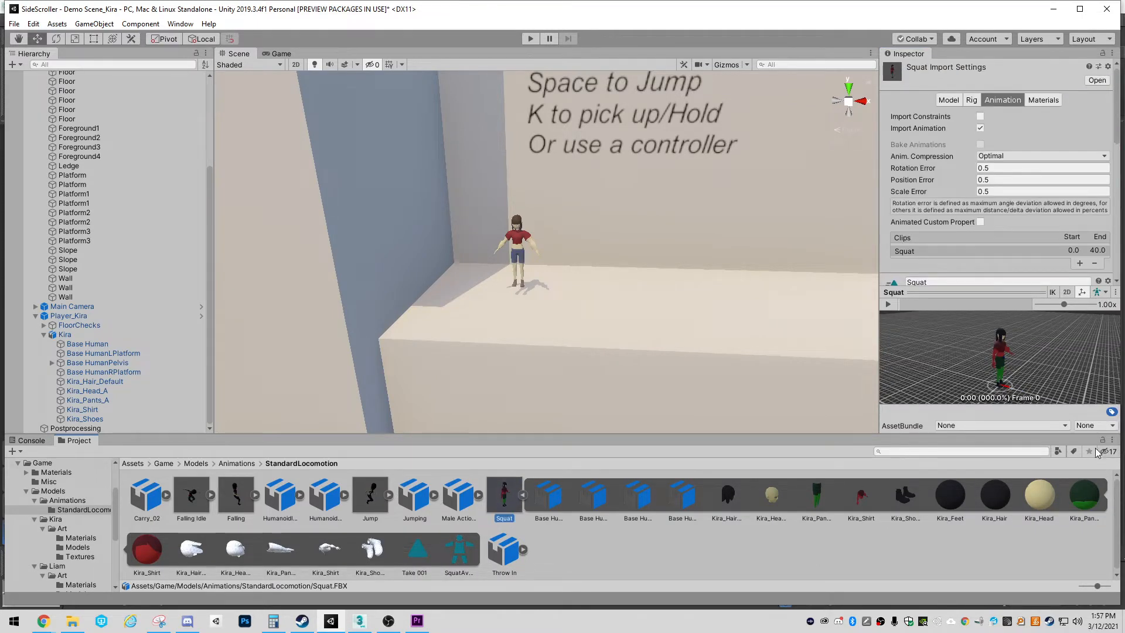
Switch the project browser to One Column Layout and select the Squat clip inside the expanded Squat asset
{"action": "left_click", "coordinate": [1112, 439]}
{"action": "left_click", "coordinate": [1023, 454]}
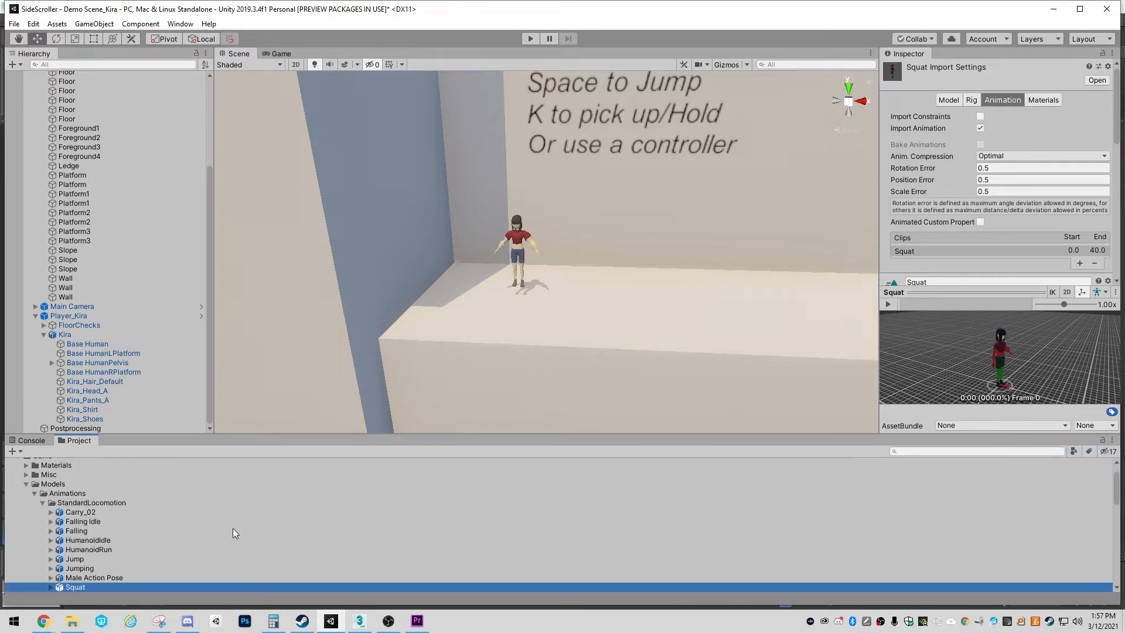
{"action": "scroll", "coordinate": [233, 532], "scroll_direction": "down", "scroll_amount": 4}
{"action": "left_click", "coordinate": [51, 481]}
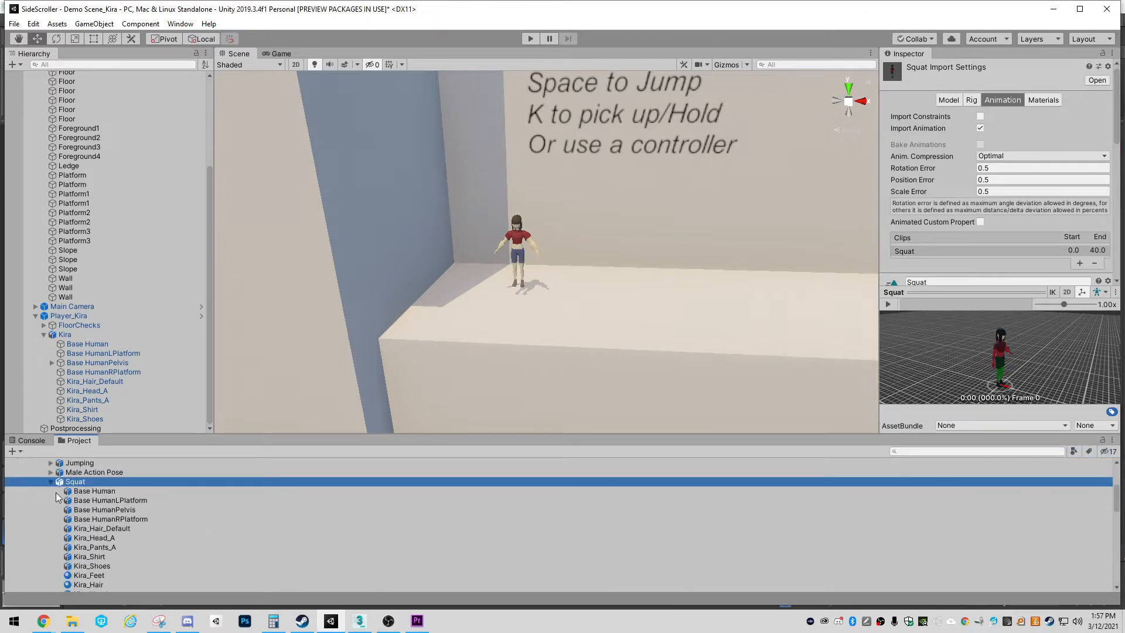
{"action": "scroll", "coordinate": [102, 535], "scroll_direction": "down", "scroll_amount": 5}
{"action": "left_click", "coordinate": [88, 529]}
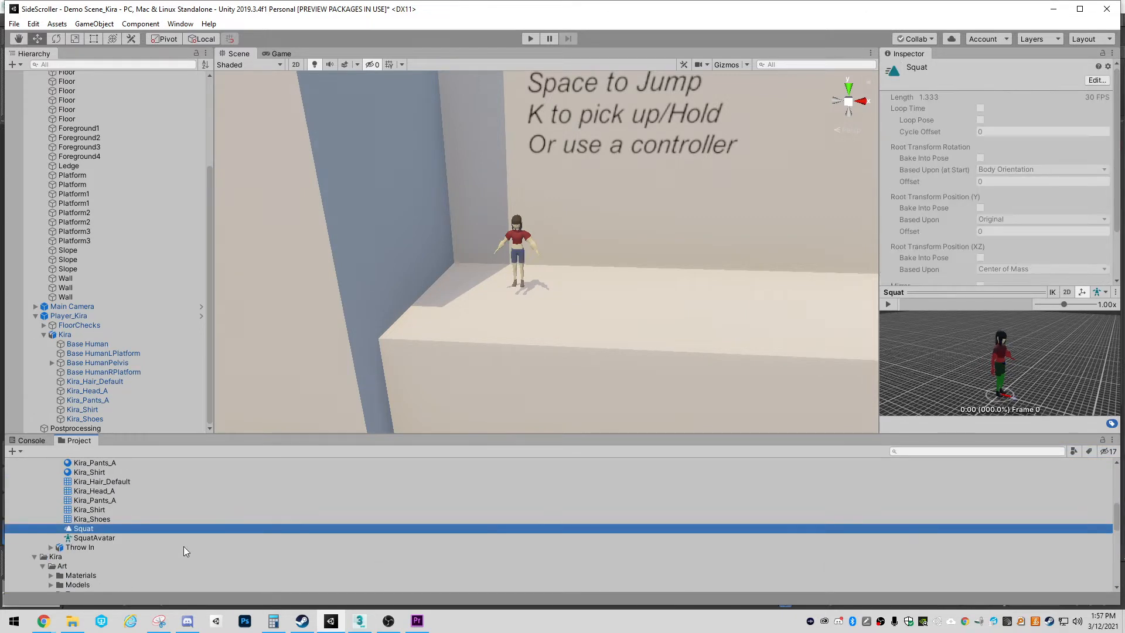
Return the project browser to Two Column Layout and select the Player_Kira character in the scene
{"action": "left_click", "coordinate": [1112, 439]}
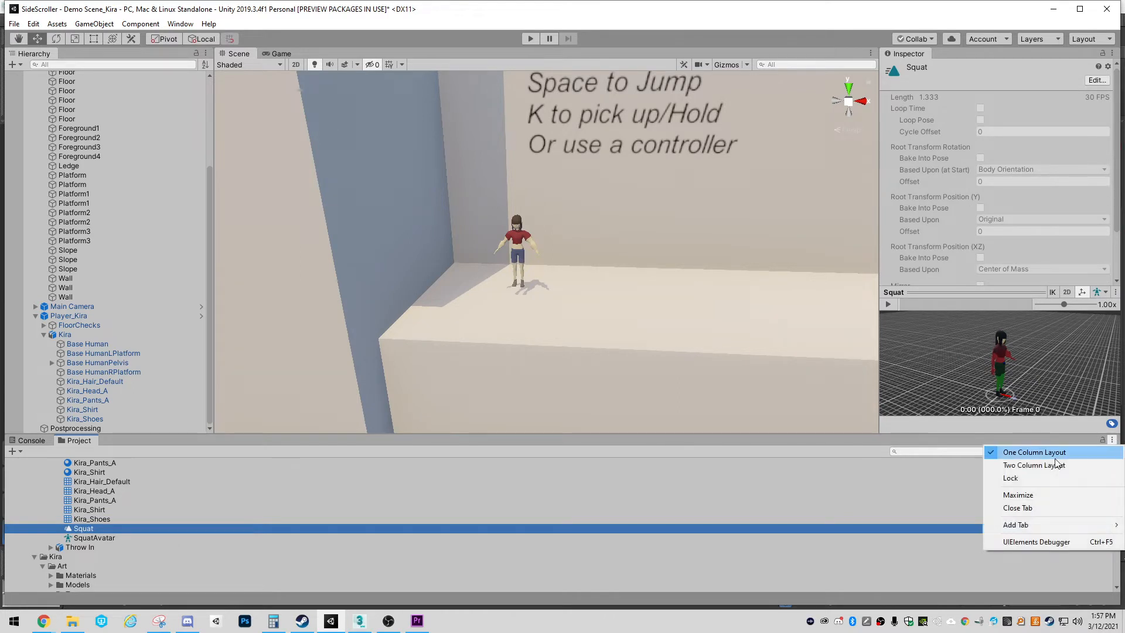
{"action": "left_click", "coordinate": [1022, 464]}
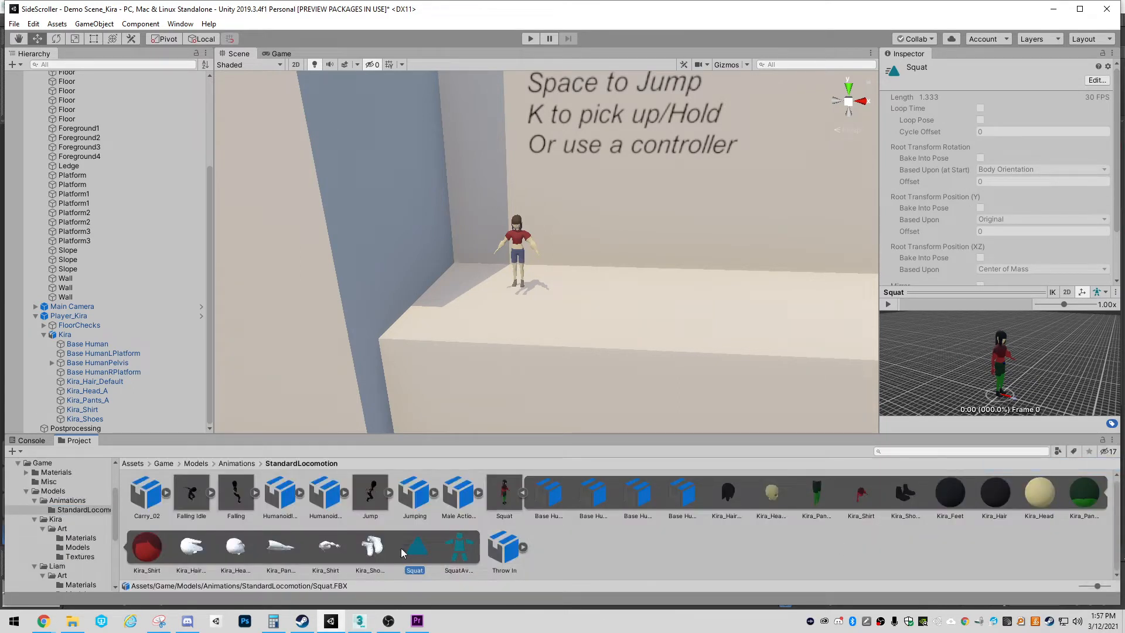
{"action": "left_click", "coordinate": [497, 513]}
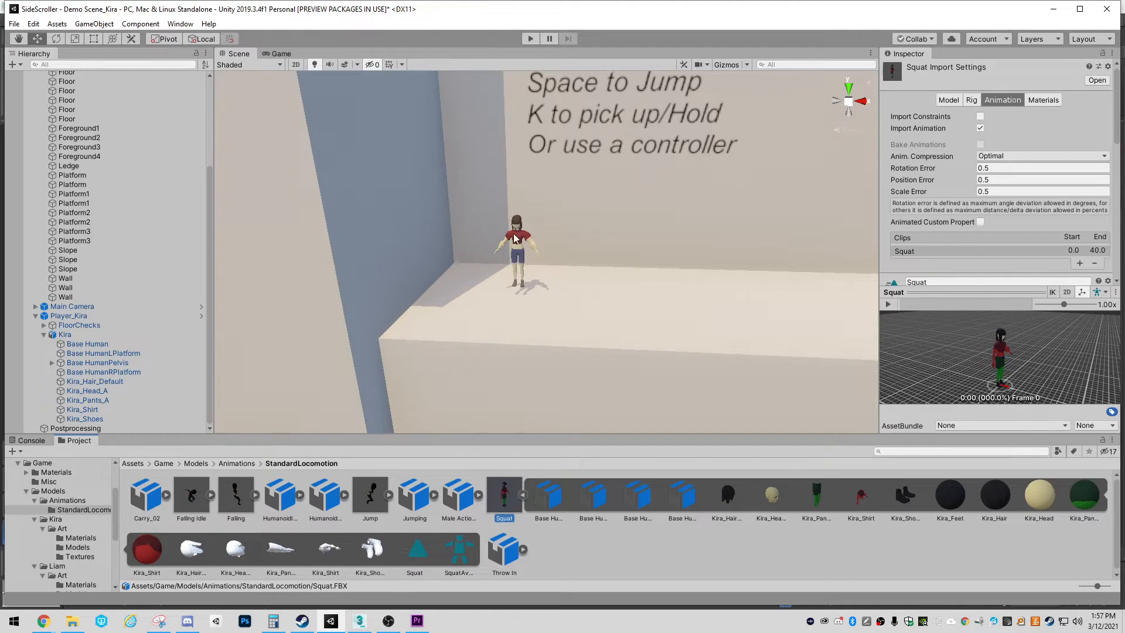
{"action": "left_click", "coordinate": [516, 236]}
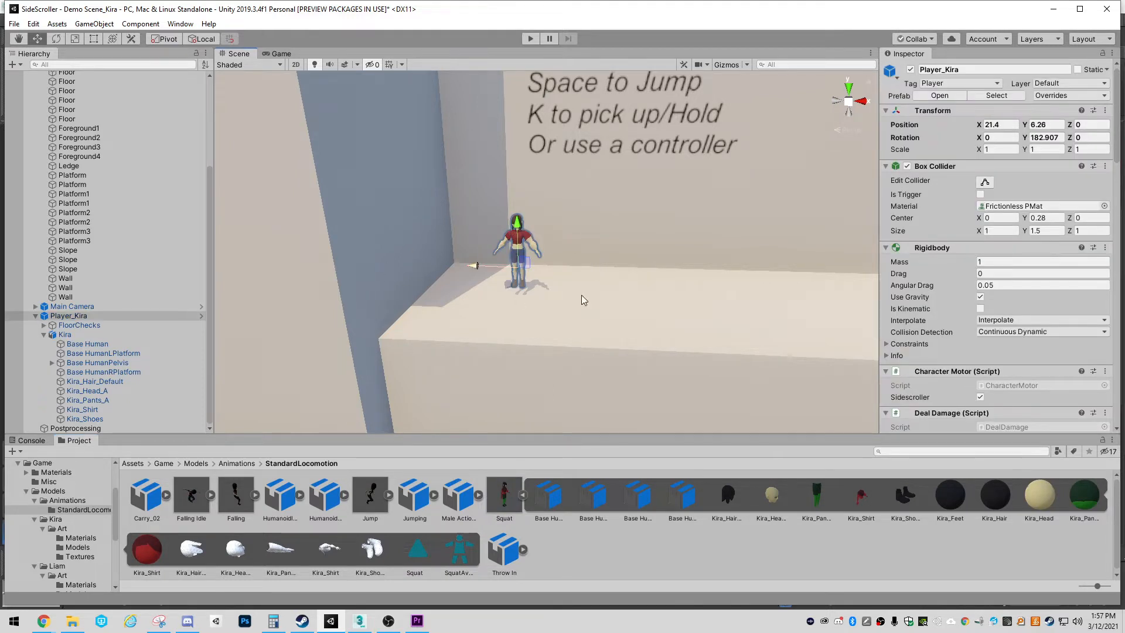
Select the Kira model under Player_Kira, open its Liam_Kira_Controller in the Animator, and move the Animator window clear of the Inspector
{"action": "key", "text": "f"}
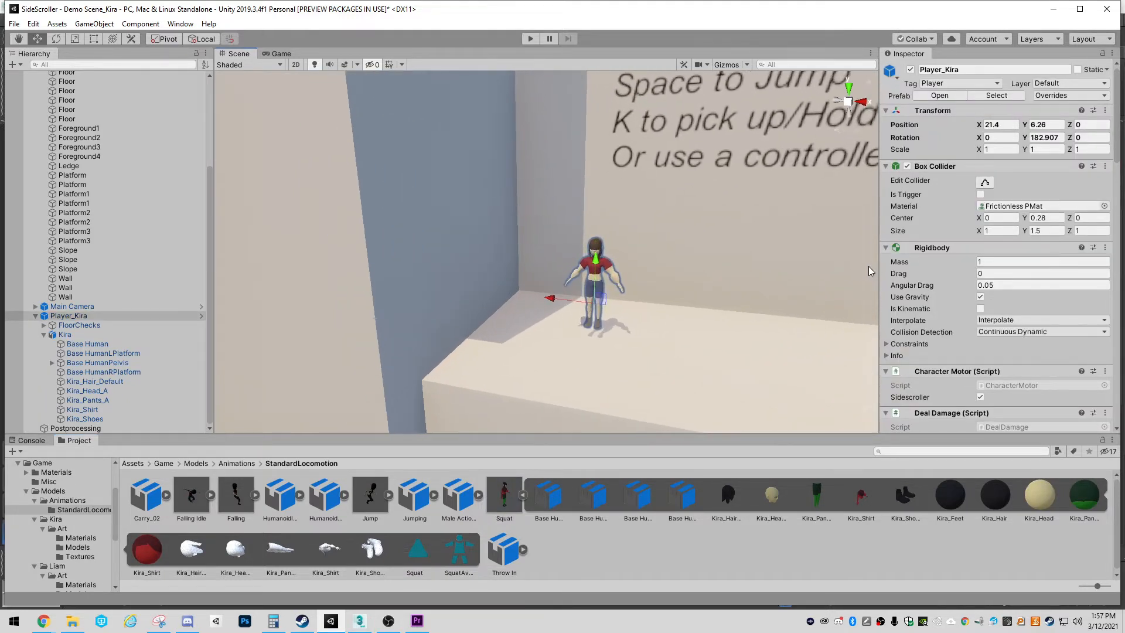
{"action": "left_click", "coordinate": [63, 334]}
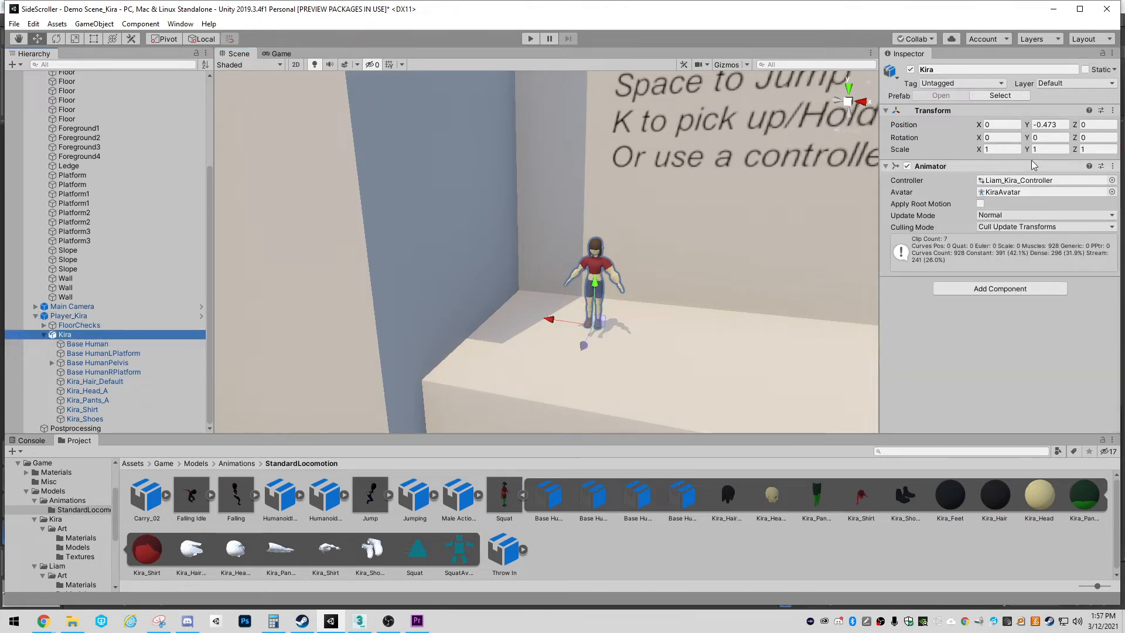
{"action": "key", "text": "f"}
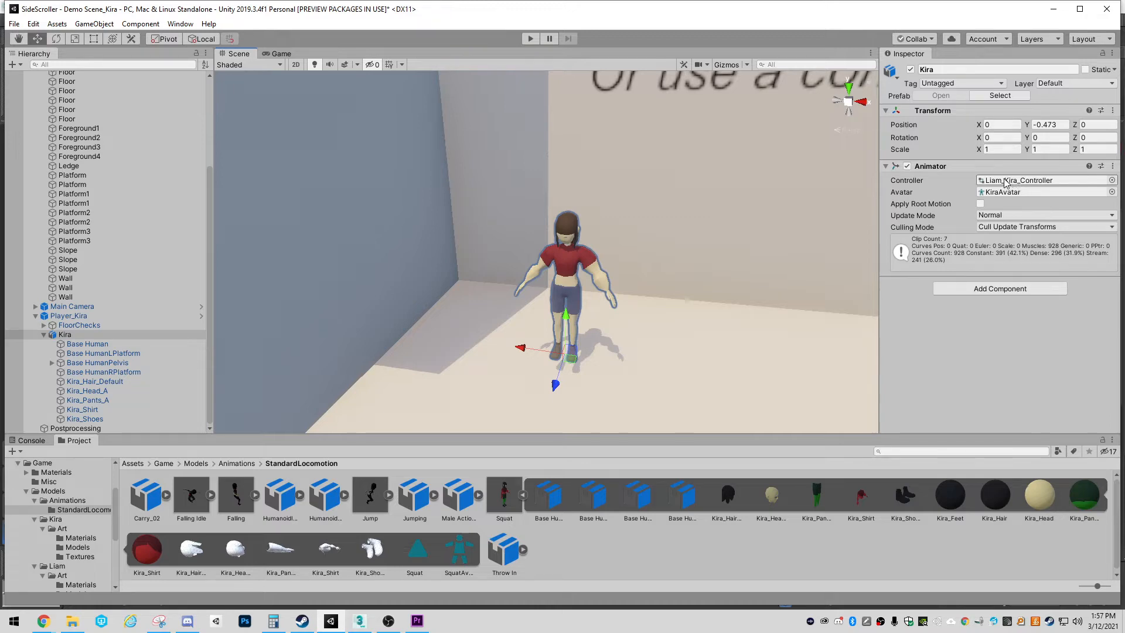
{"action": "double_click", "coordinate": [1005, 180]}
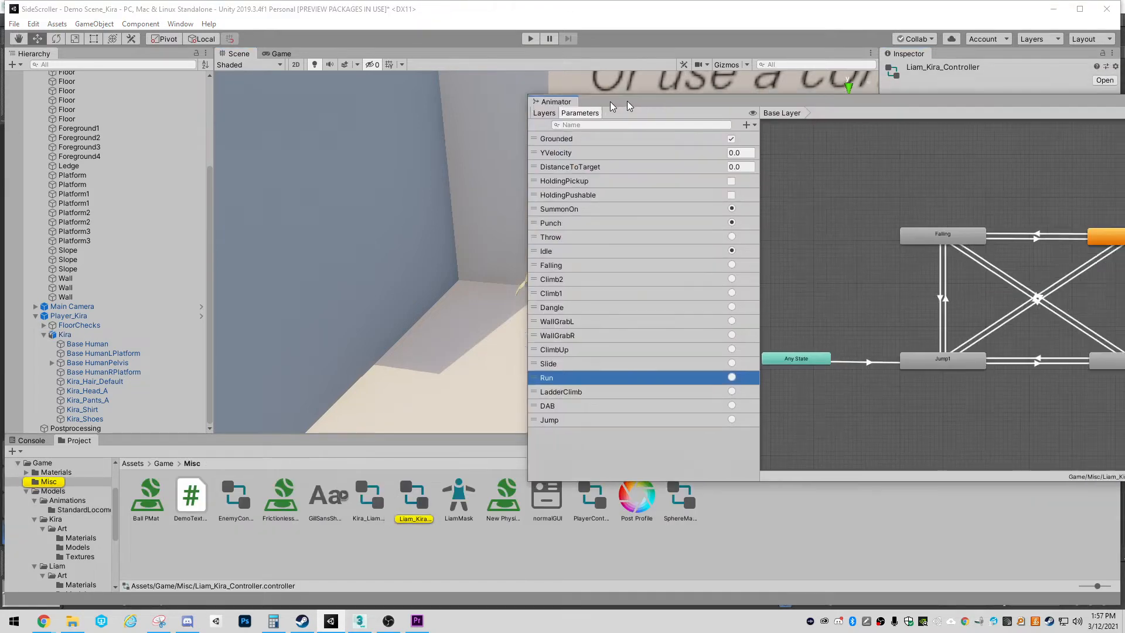
{"action": "left_click_drag", "start_coordinate": [632, 106], "coordinate": [235, 85]}
Examine the controller's Base Layer states, their transitions, and the parameter list
{"action": "scroll", "coordinate": [444, 262], "scroll_direction": "down", "scroll_amount": 3}
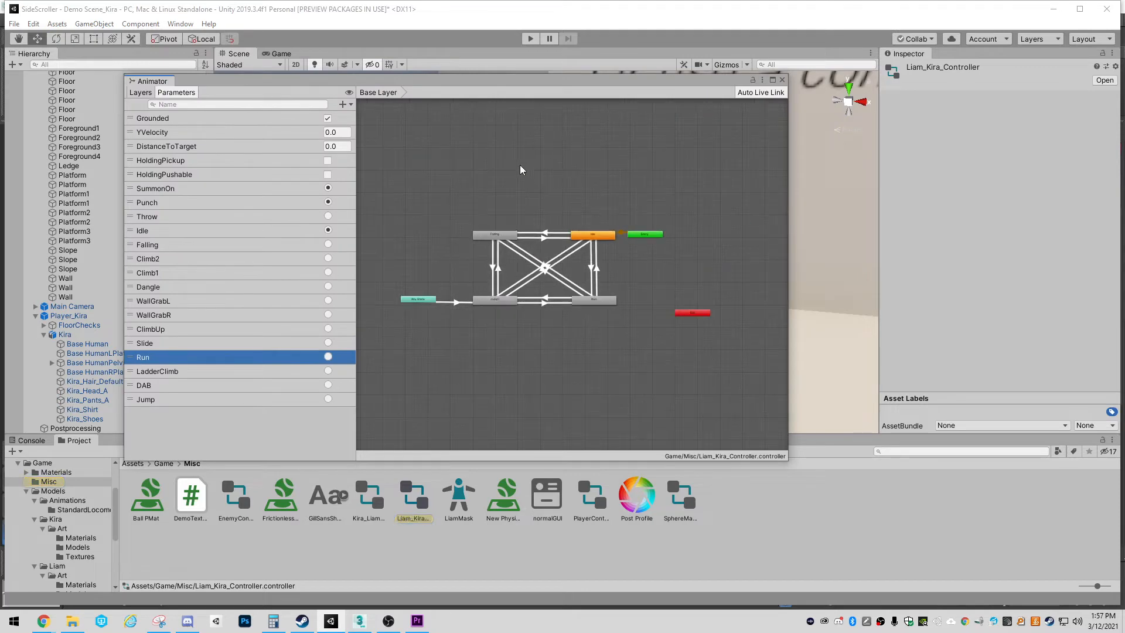
{"action": "scroll", "coordinate": [644, 249], "scroll_direction": "up", "scroll_amount": 3}
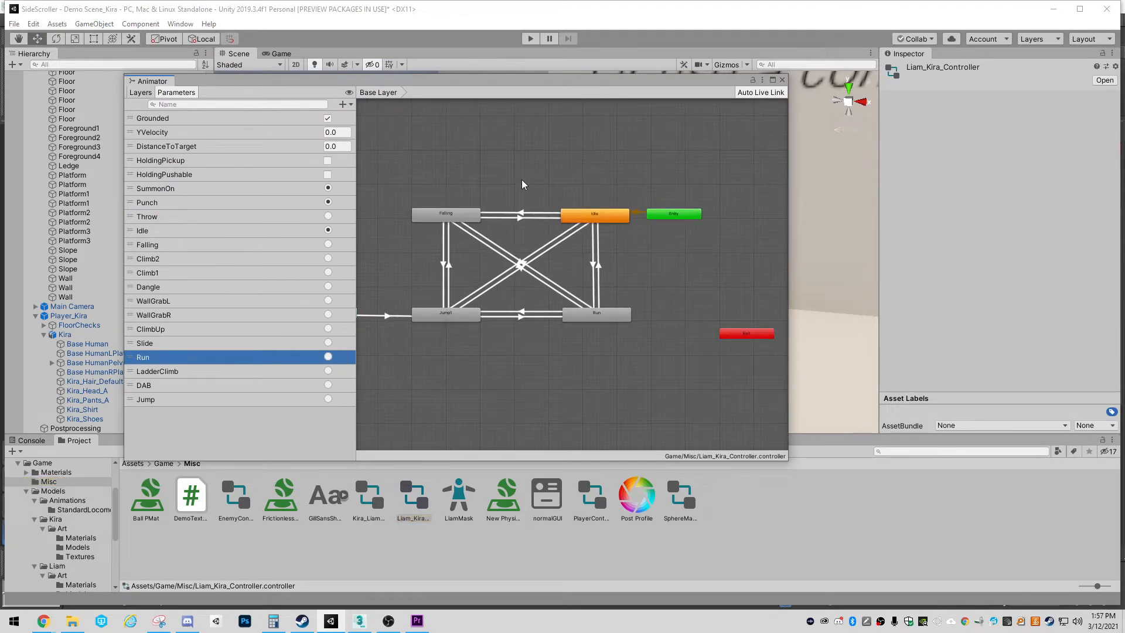
{"action": "middle_click_drag", "start_coordinate": [469, 301], "coordinate": [538, 280]}
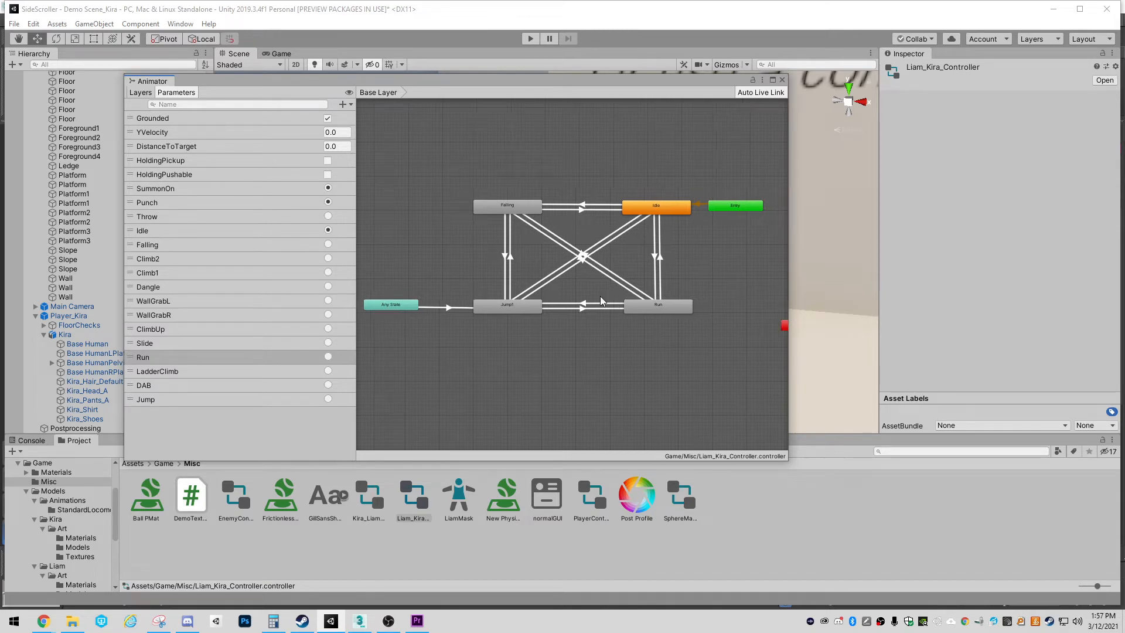
{"action": "middle_click_drag", "start_coordinate": [588, 302], "coordinate": [462, 273]}
{"action": "scroll", "coordinate": [461, 273], "scroll_direction": "down", "scroll_amount": 2}
{"action": "middle_click_drag", "start_coordinate": [464, 160], "coordinate": [545, 161]}
{"action": "scroll", "coordinate": [640, 264], "scroll_direction": "up", "scroll_amount": 2}
{"action": "scroll", "coordinate": [646, 279], "scroll_direction": "up", "scroll_amount": 3}
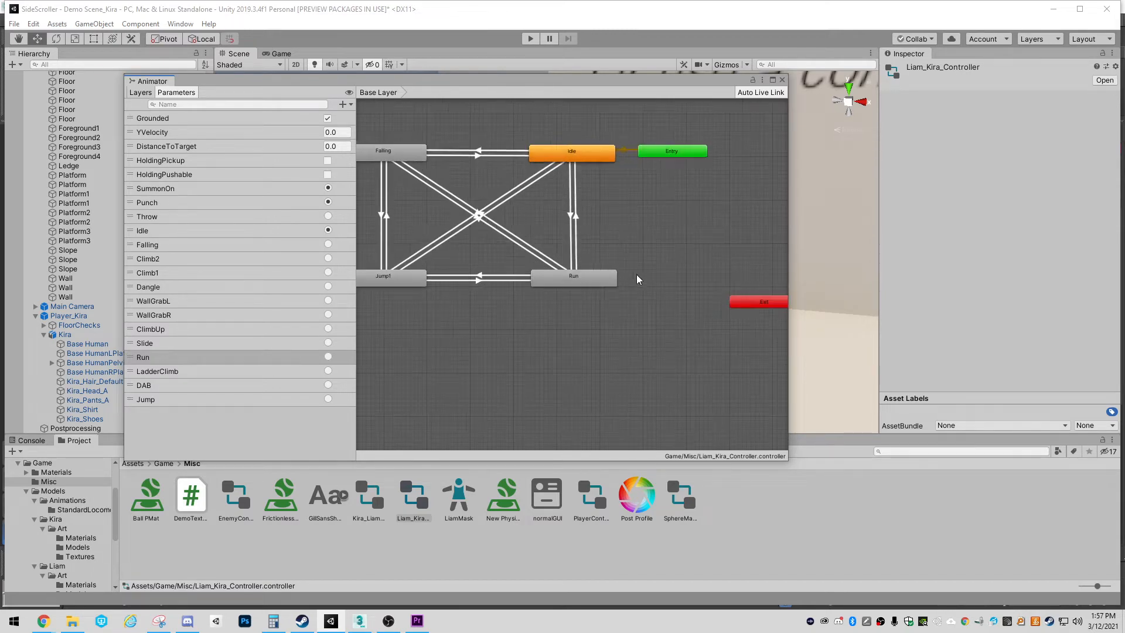
{"action": "middle_click_drag", "start_coordinate": [523, 261], "coordinate": [616, 258]}
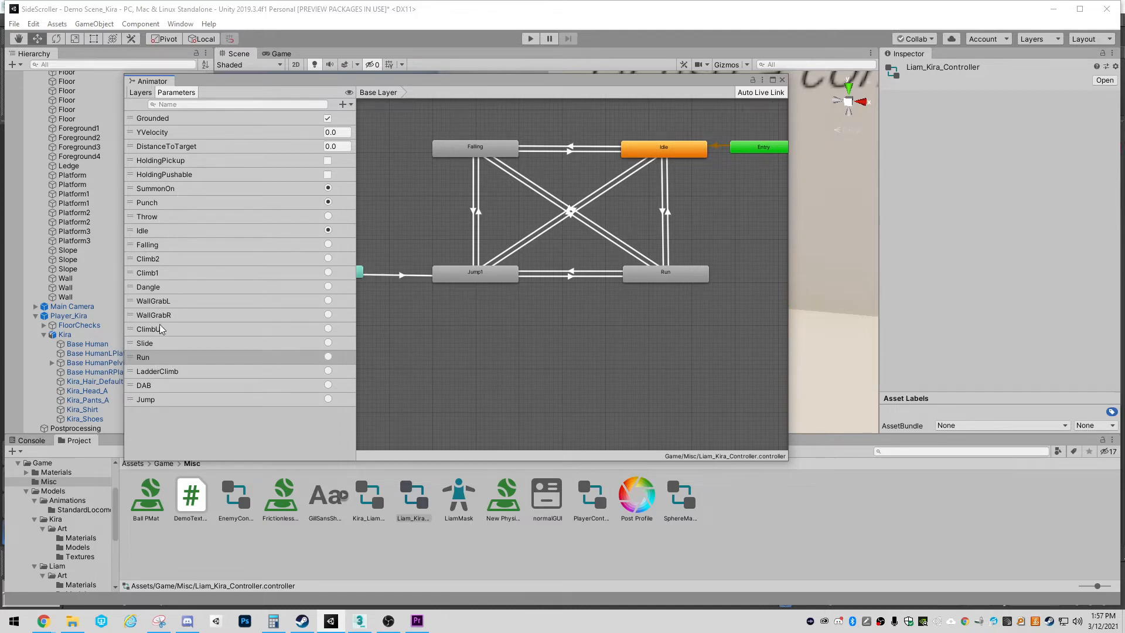
{"action": "middle_click_drag", "start_coordinate": [598, 261], "coordinate": [631, 291]}
{"action": "middle_click_drag", "start_coordinate": [715, 232], "coordinate": [689, 243]}
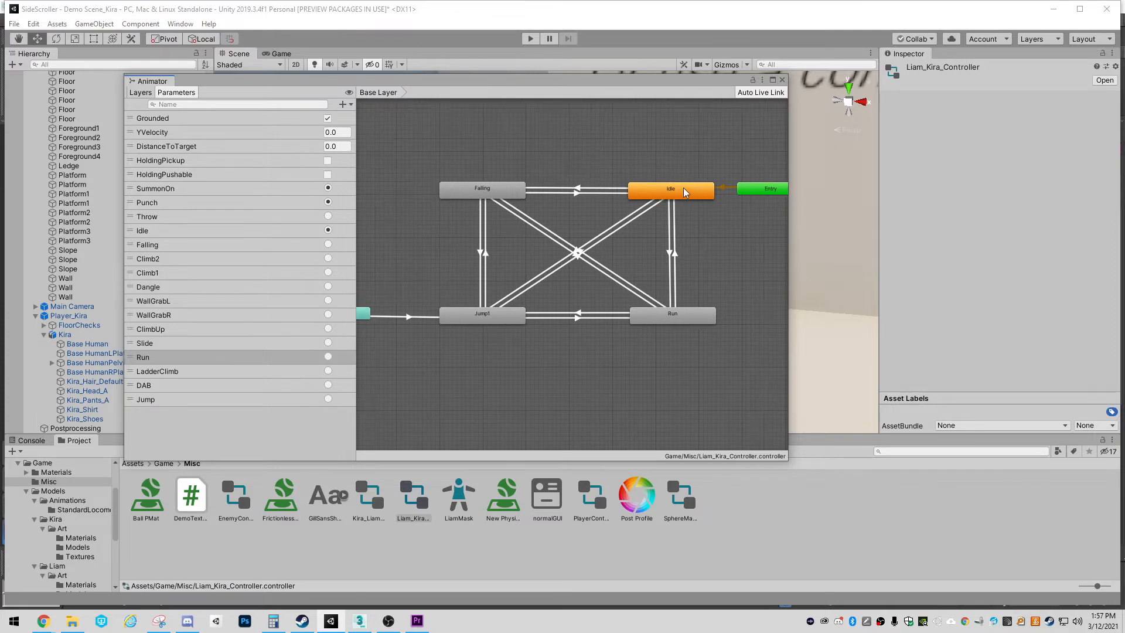
{"action": "middle_click_drag", "start_coordinate": [457, 335], "coordinate": [547, 333]}
{"action": "middle_click_drag", "start_coordinate": [608, 351], "coordinate": [505, 286]}
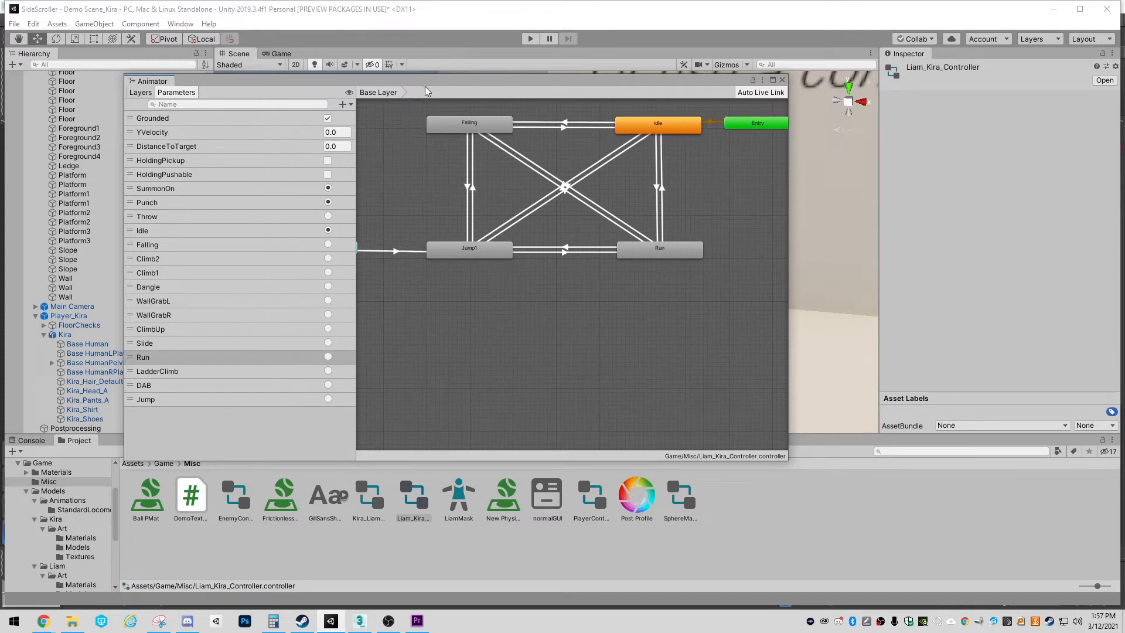
Add the Squat clip from the StandardLocomotion folder to the Base Layer as a new state below the existing states
{"action": "left_click_drag", "start_coordinate": [424, 82], "coordinate": [593, 37]}
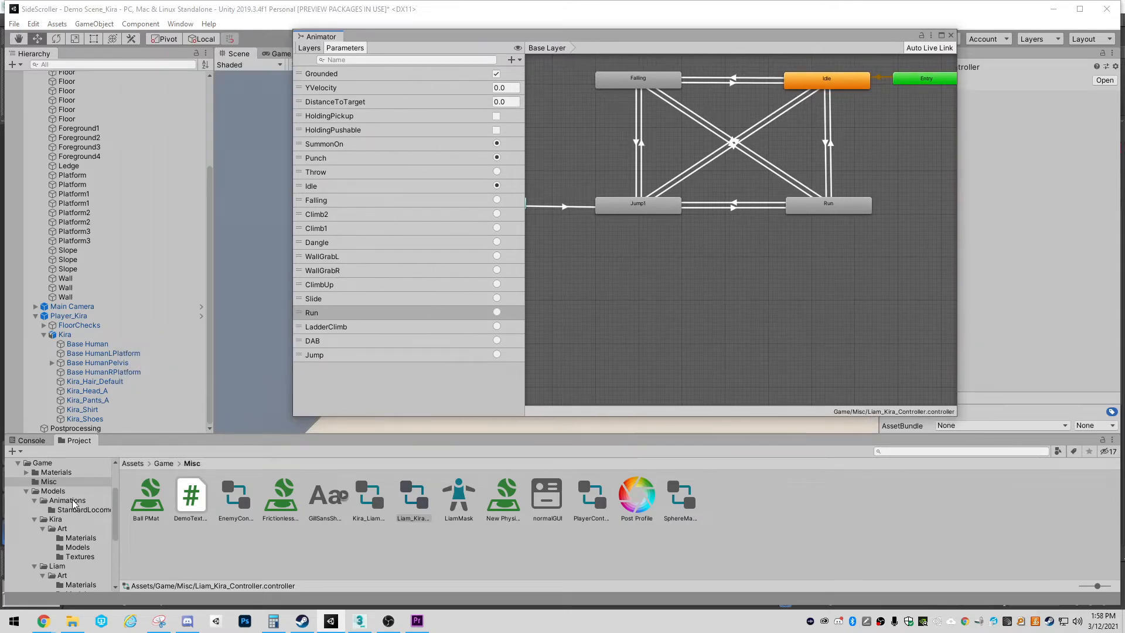
{"action": "left_click", "coordinate": [67, 500]}
{"action": "left_click", "coordinate": [79, 510]}
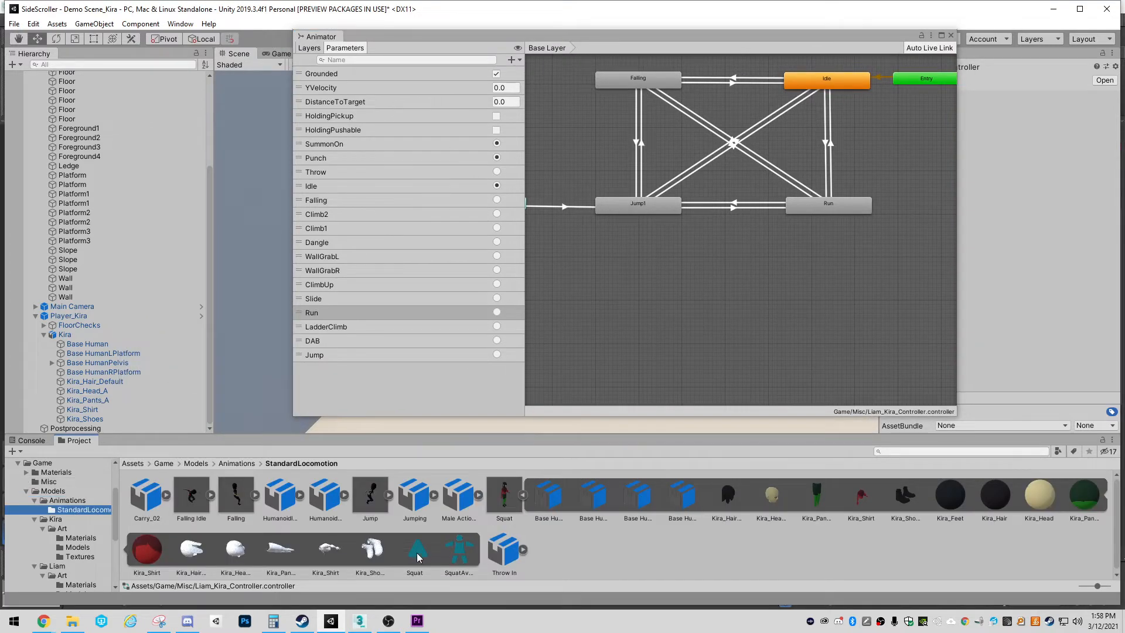
{"action": "left_click_drag", "start_coordinate": [419, 556], "coordinate": [786, 300]}
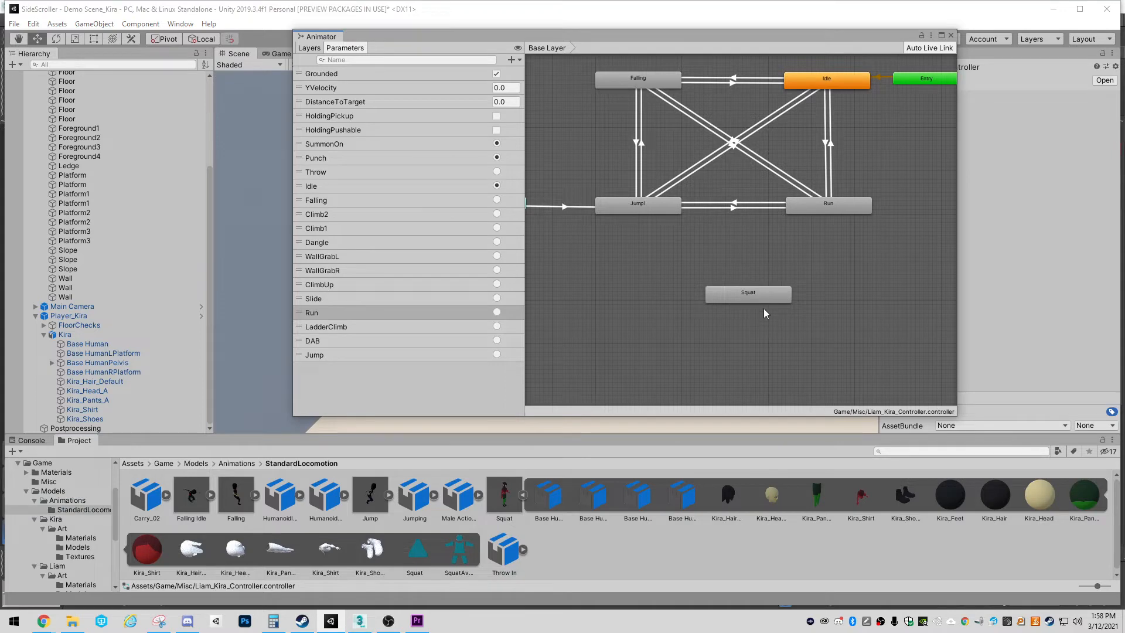
{"action": "middle_click_drag", "start_coordinate": [764, 309], "coordinate": [691, 348]}
{"action": "left_click_drag", "start_coordinate": [680, 332], "coordinate": [571, 318]}
{"action": "middle_click_drag", "start_coordinate": [647, 334], "coordinate": [833, 321]}
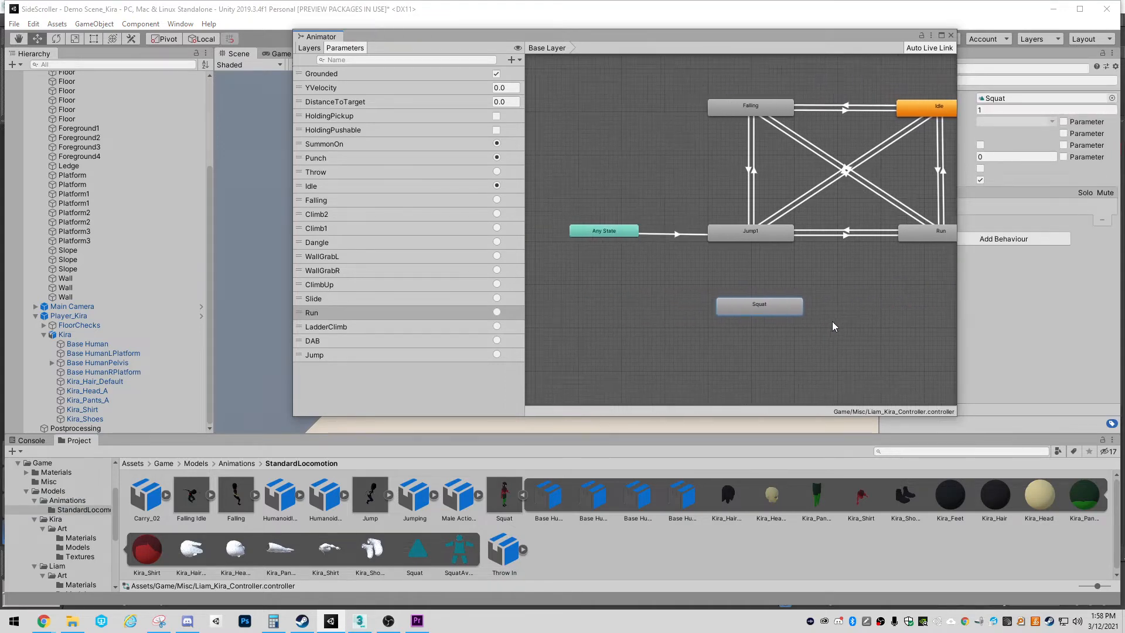
{"action": "left_click_drag", "start_coordinate": [692, 312], "coordinate": [689, 313]}
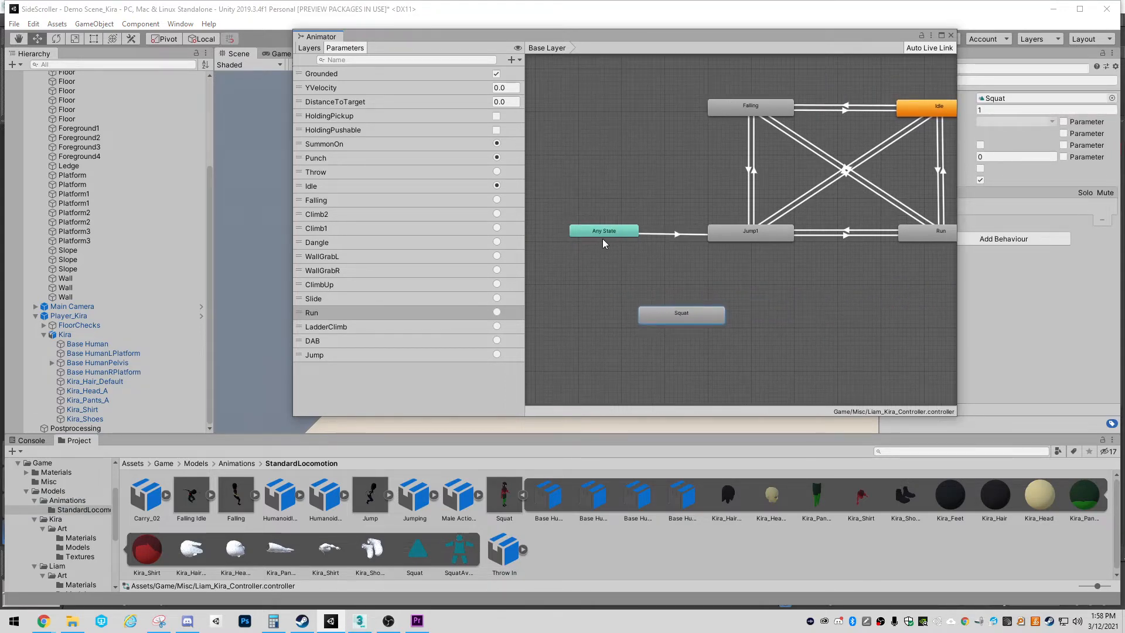
Create a transition from Any State to Squat and place the Squat state directly beneath Any State
{"action": "right_click", "coordinate": [604, 232]}
{"action": "left_click", "coordinate": [621, 239]}
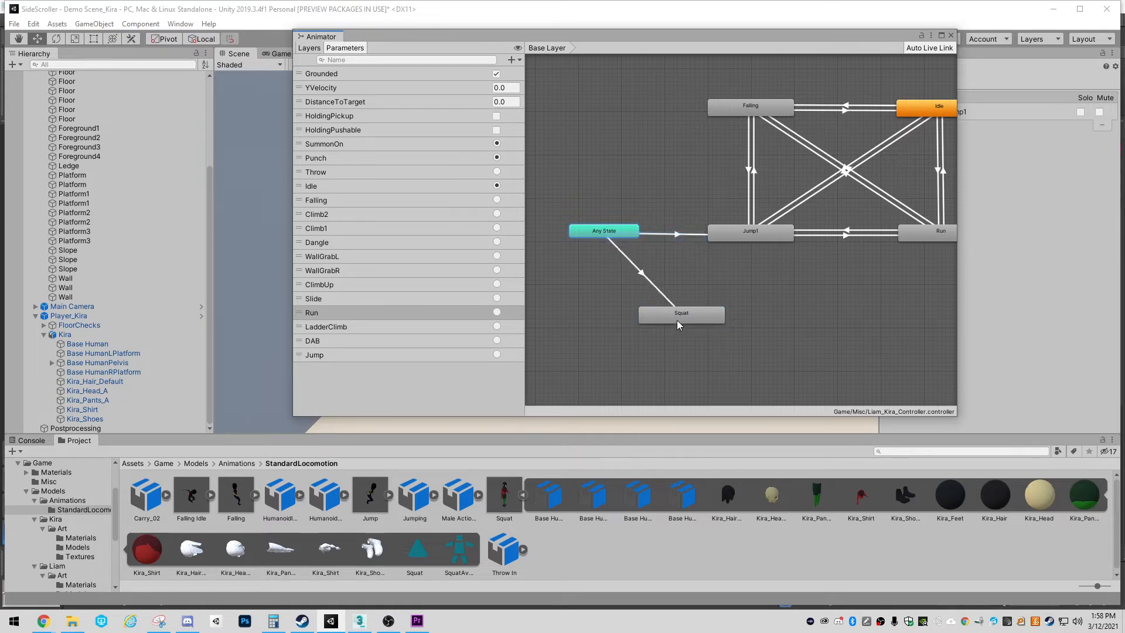
{"action": "left_click", "coordinate": [685, 317]}
{"action": "left_click_drag", "start_coordinate": [689, 315], "coordinate": [611, 312]}
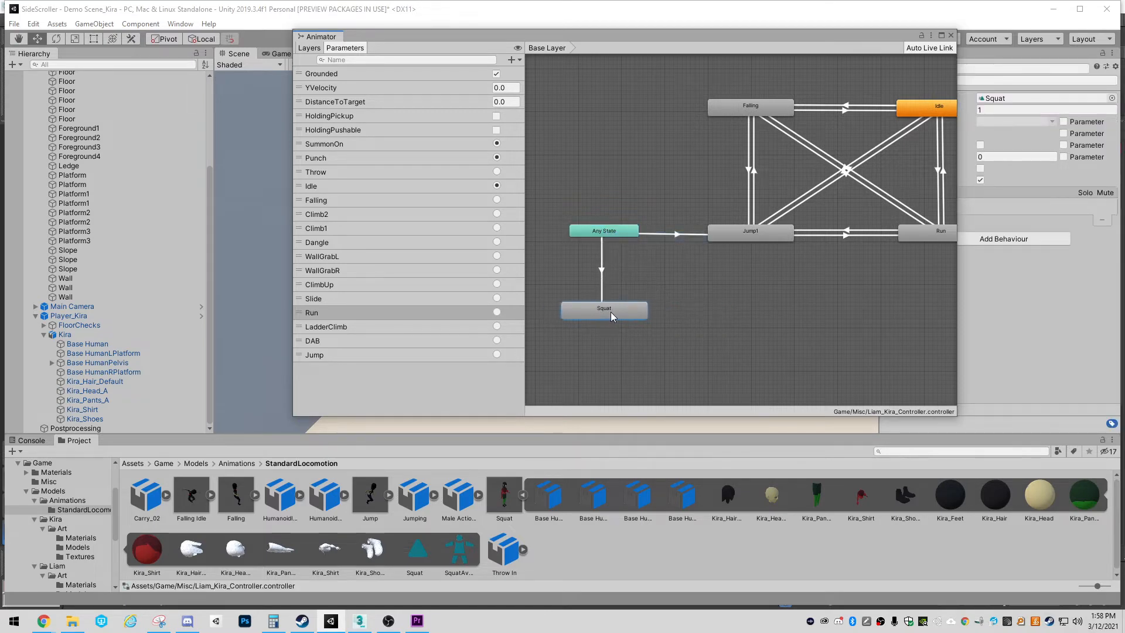
{"action": "middle_click_drag", "start_coordinate": [622, 329], "coordinate": [680, 315]}
{"action": "scroll", "coordinate": [661, 287], "scroll_direction": "up", "scroll_amount": 3}
{"action": "scroll", "coordinate": [637, 316], "scroll_direction": "down", "scroll_amount": 5}
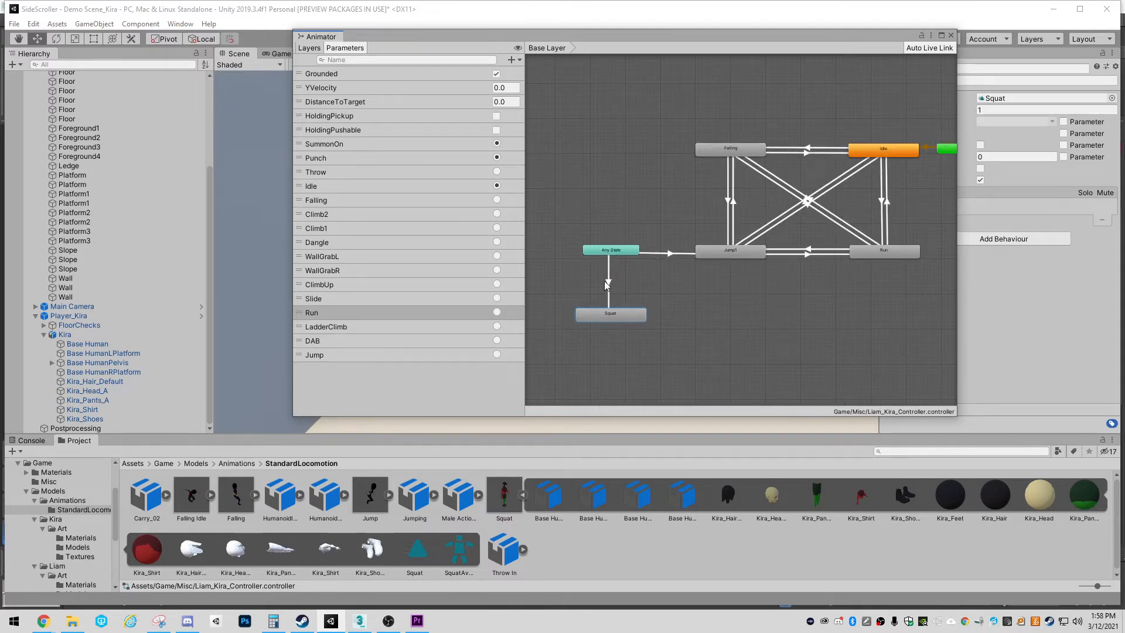
Add a trigger parameter named Squat to the controller
{"action": "left_click", "coordinate": [511, 60]}
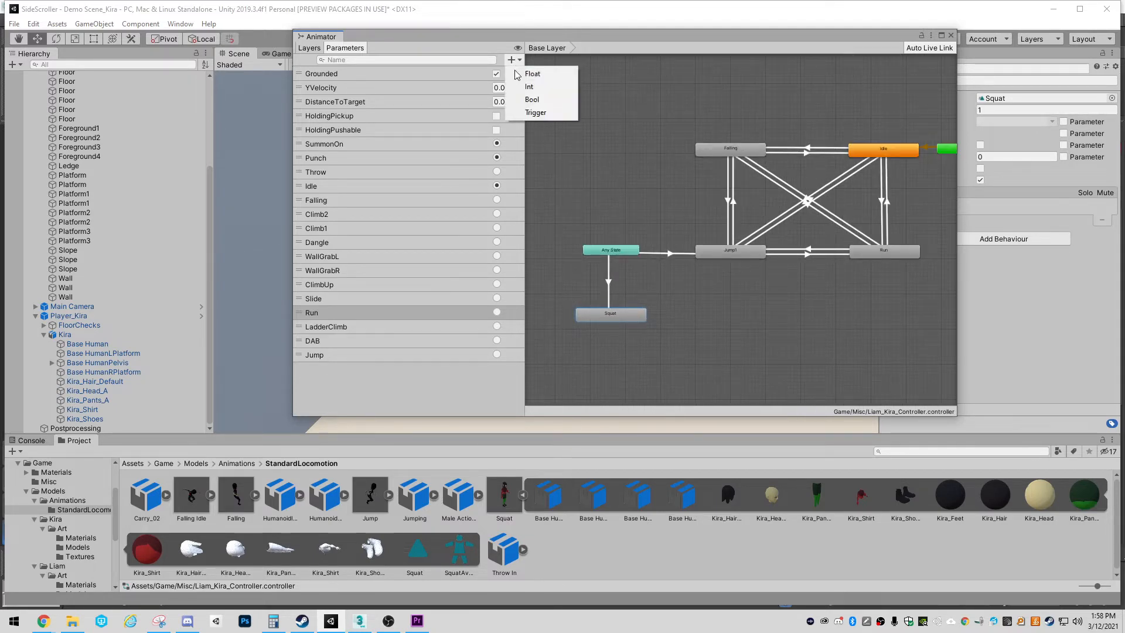
{"action": "left_click", "coordinate": [535, 112]}
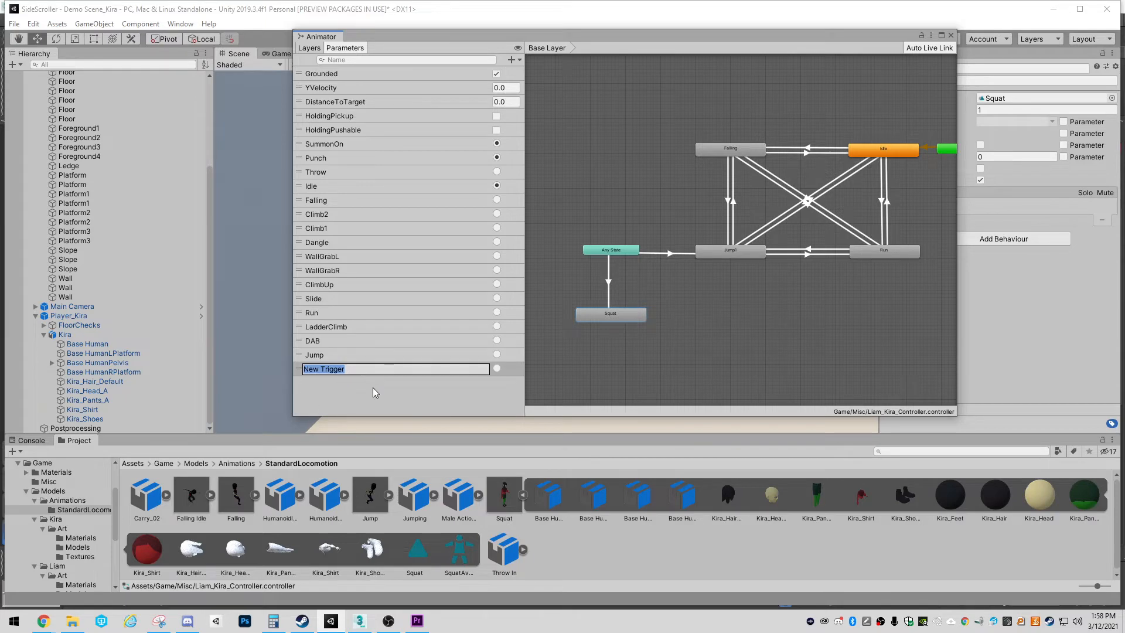
{"action": "type", "text": "Squat"}
{"action": "key", "text": "Return"}
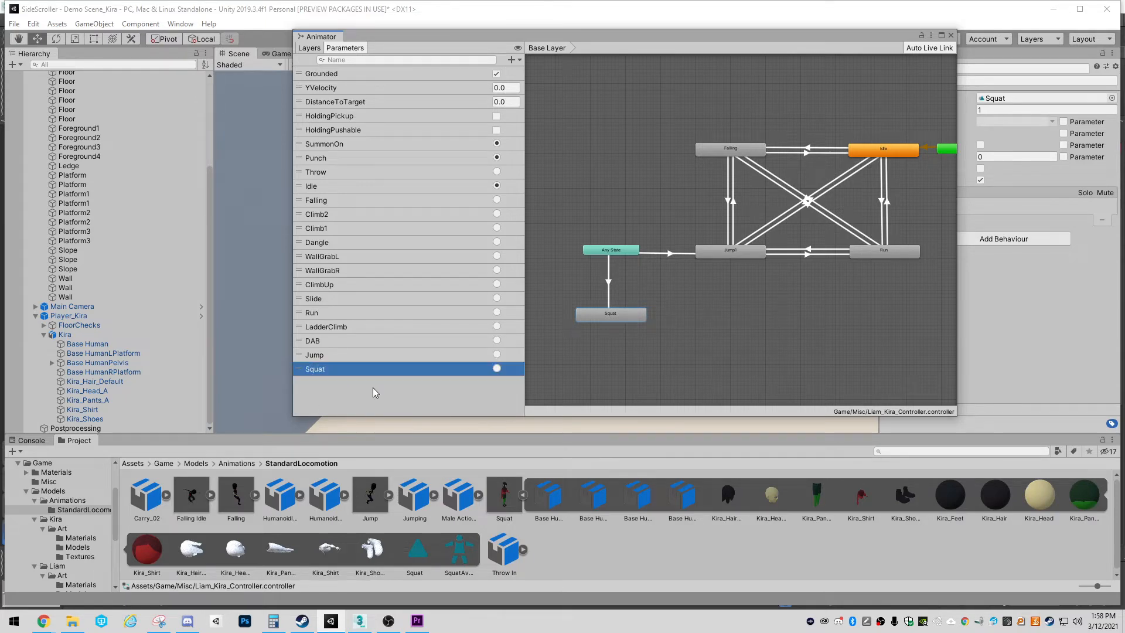
Set the Squat trigger as the condition for the Any State to Squat transition and play the transition preview
{"action": "left_click", "coordinate": [608, 284]}
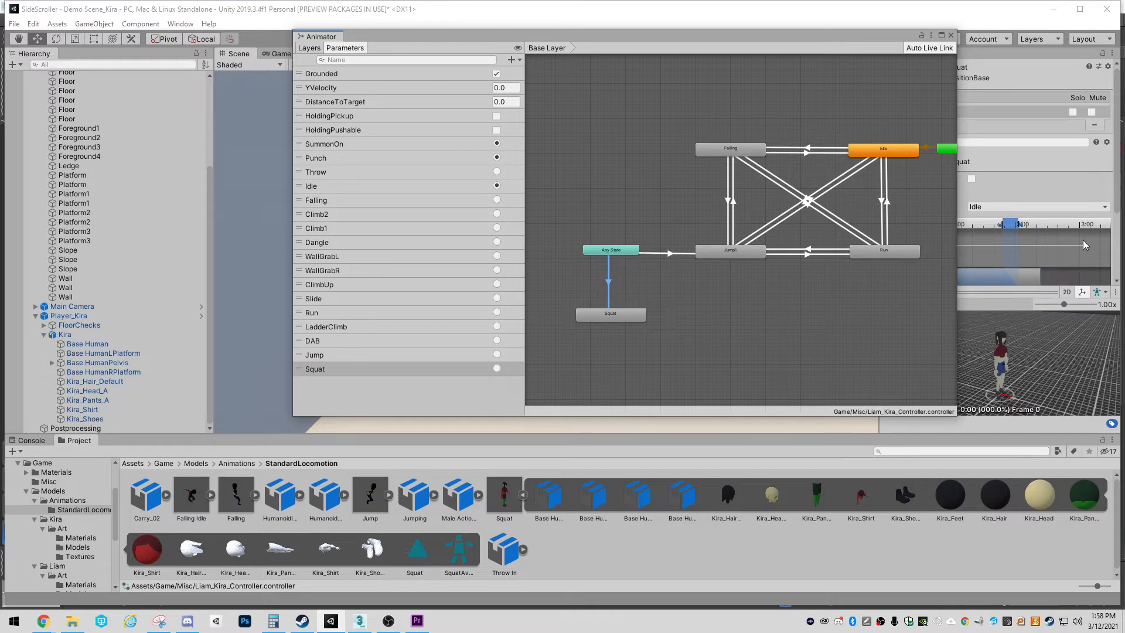
{"action": "left_click_drag", "start_coordinate": [897, 36], "coordinate": [723, 37]}
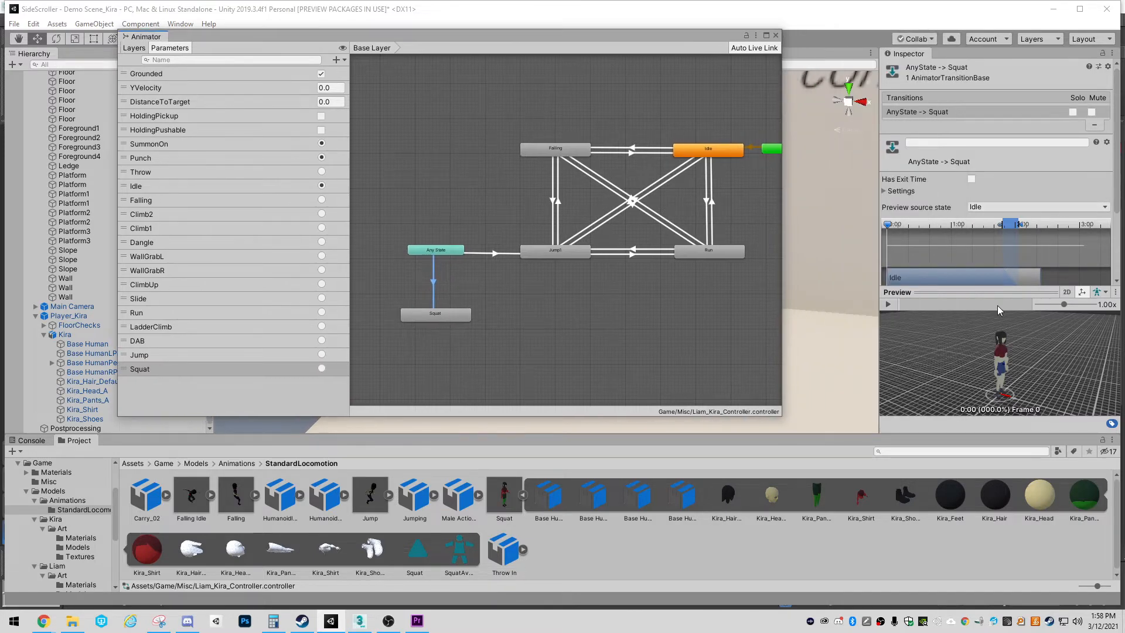
{"action": "left_click", "coordinate": [991, 292]}
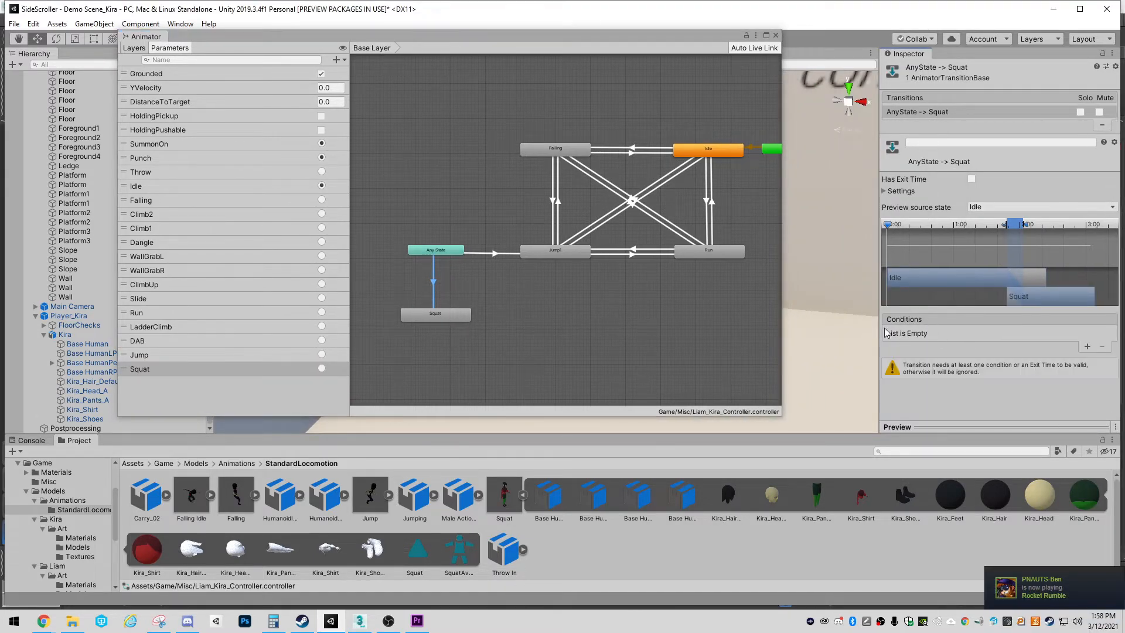
{"action": "left_click", "coordinate": [1087, 347]}
{"action": "left_click", "coordinate": [977, 333]}
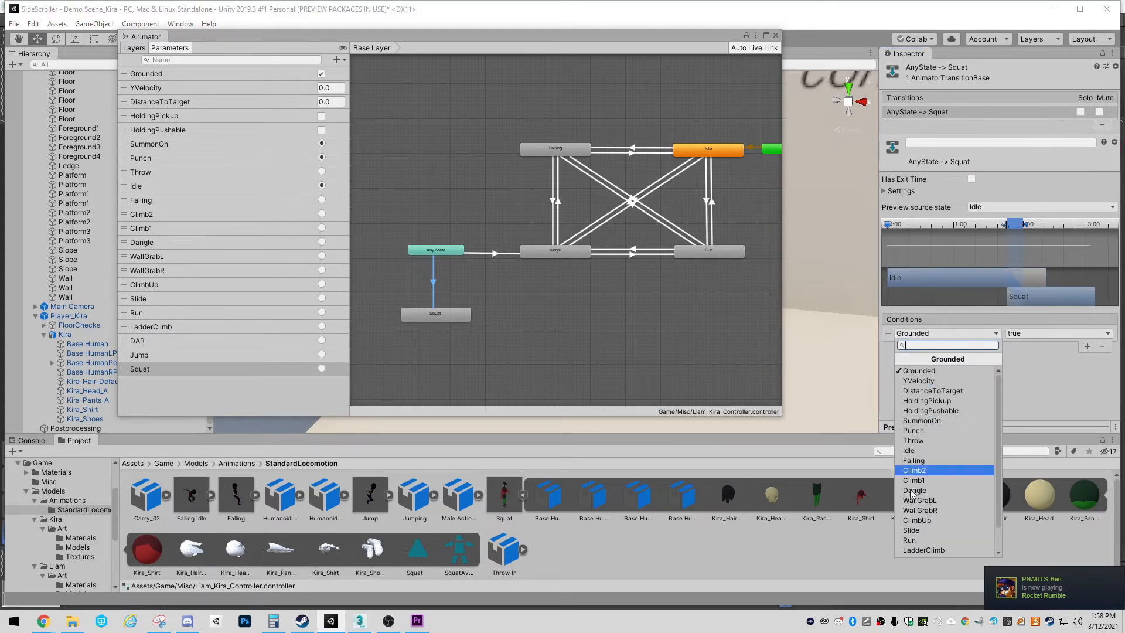
{"action": "left_click", "coordinate": [912, 553]}
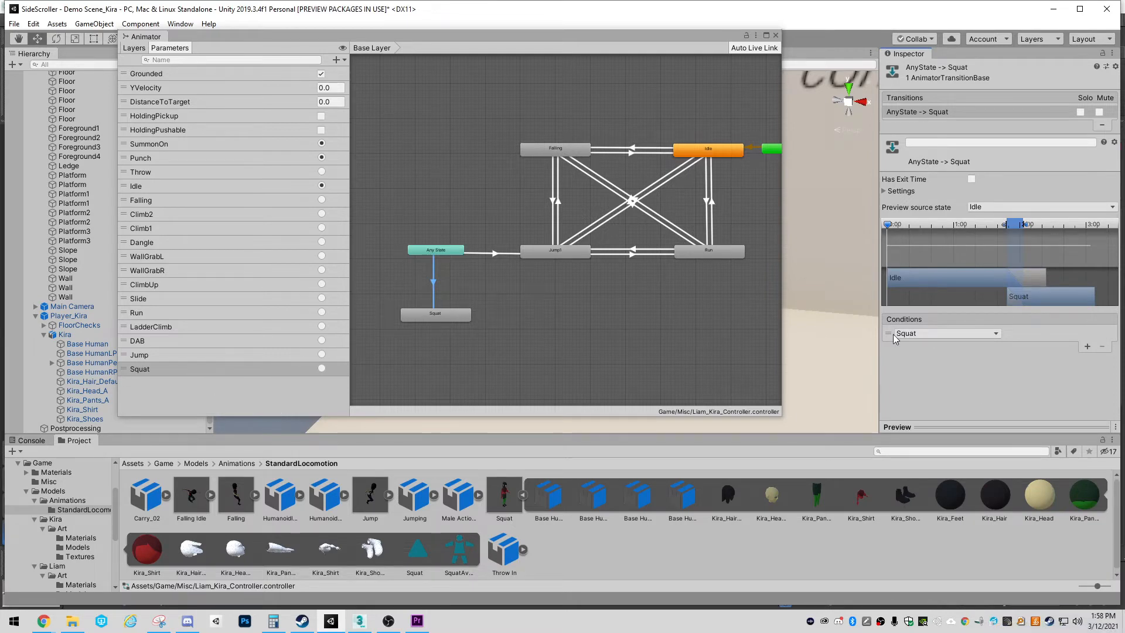
{"action": "left_click_drag", "start_coordinate": [998, 427], "coordinate": [1006, 250]}
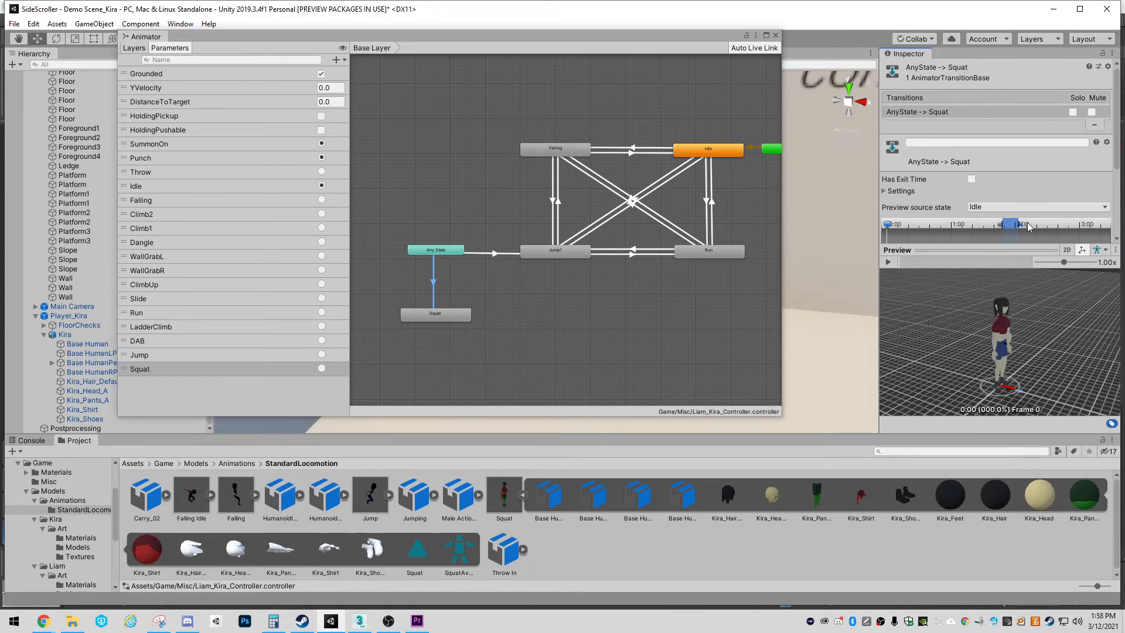
{"action": "left_click", "coordinate": [888, 262]}
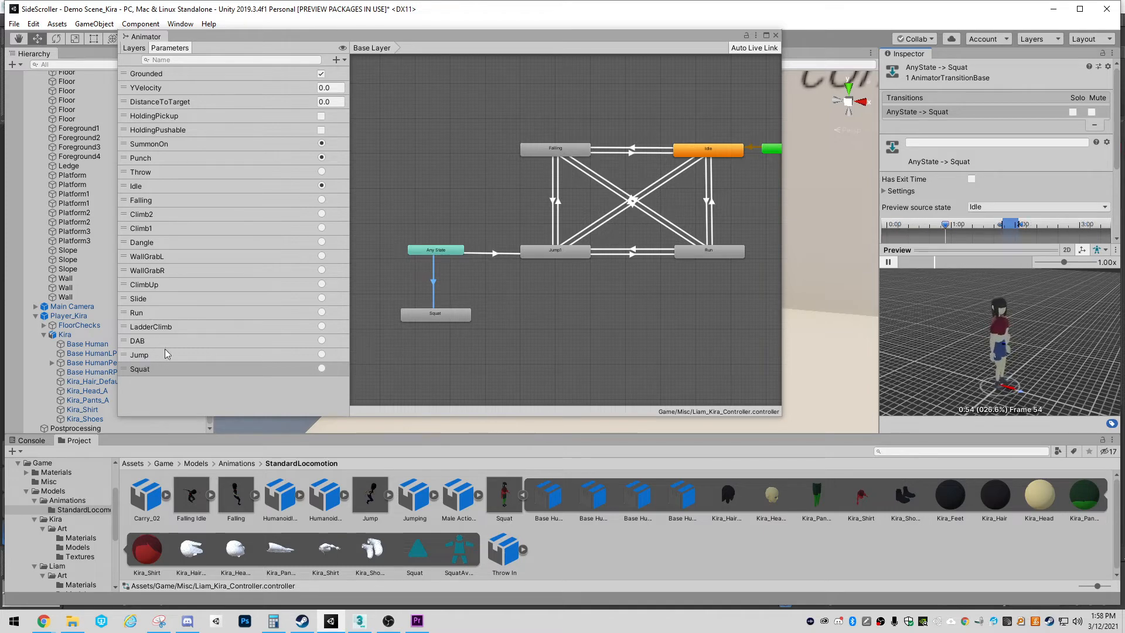
Create a transition from the Squat state to the Idle state
{"action": "left_click", "coordinate": [494, 323]}
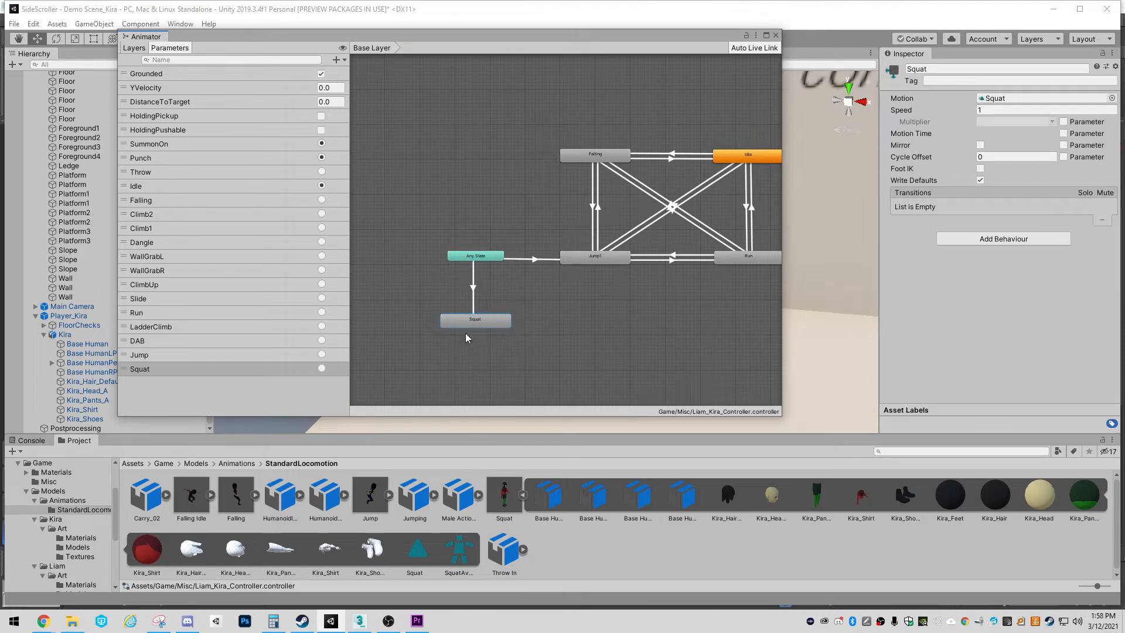
{"action": "scroll", "coordinate": [527, 335], "scroll_direction": "up", "scroll_amount": 3}
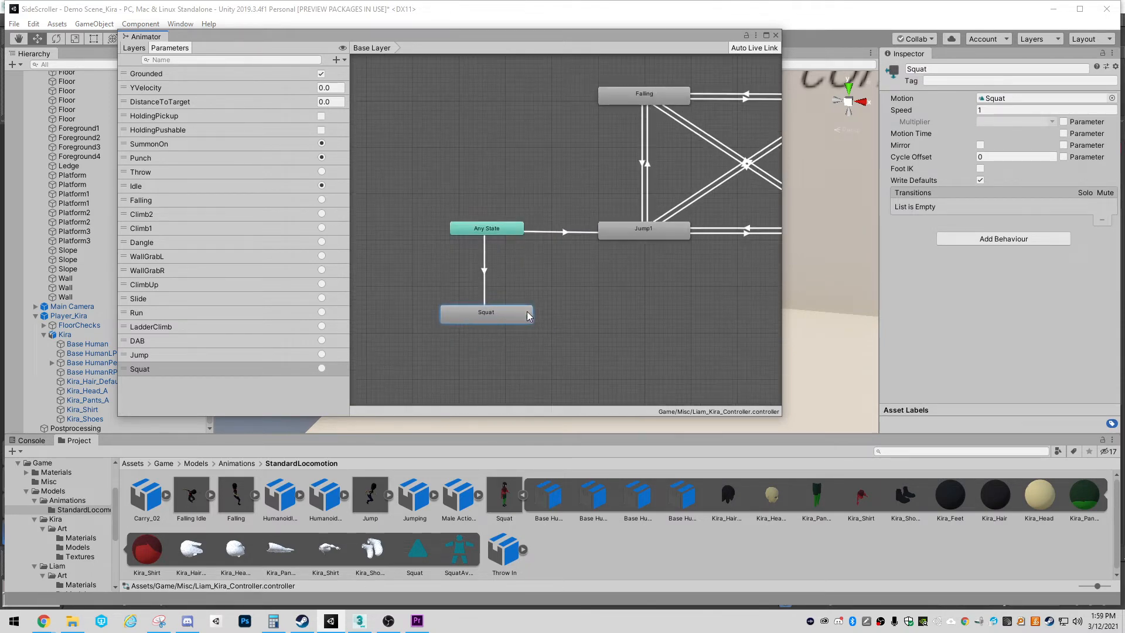
{"action": "scroll", "coordinate": [527, 319], "scroll_direction": "down", "scroll_amount": 3}
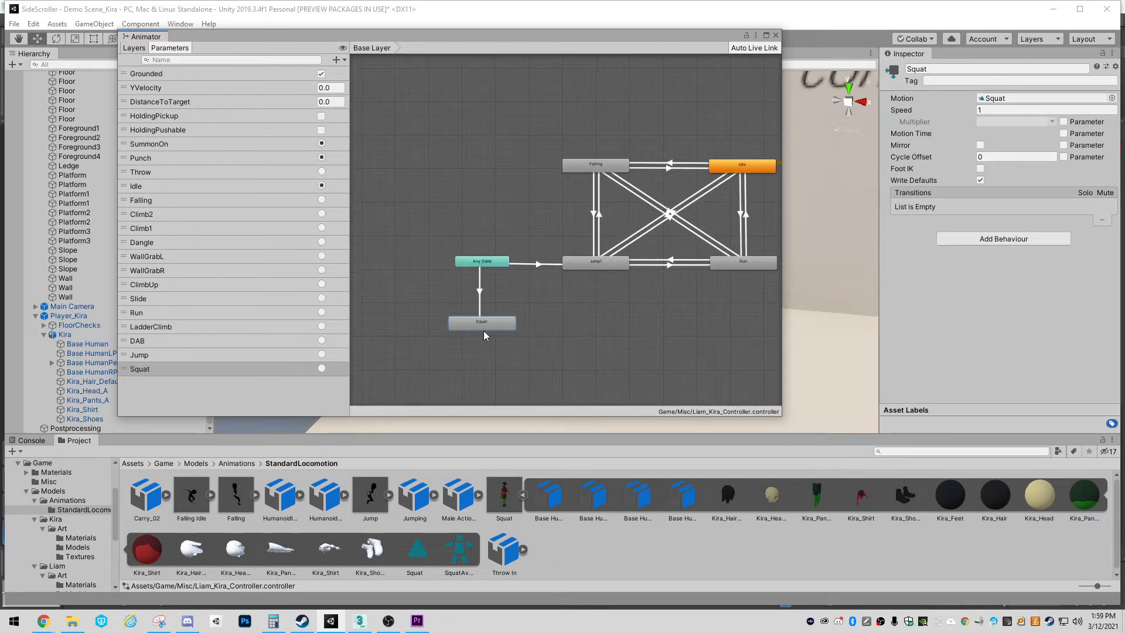
{"action": "right_click", "coordinate": [501, 322]}
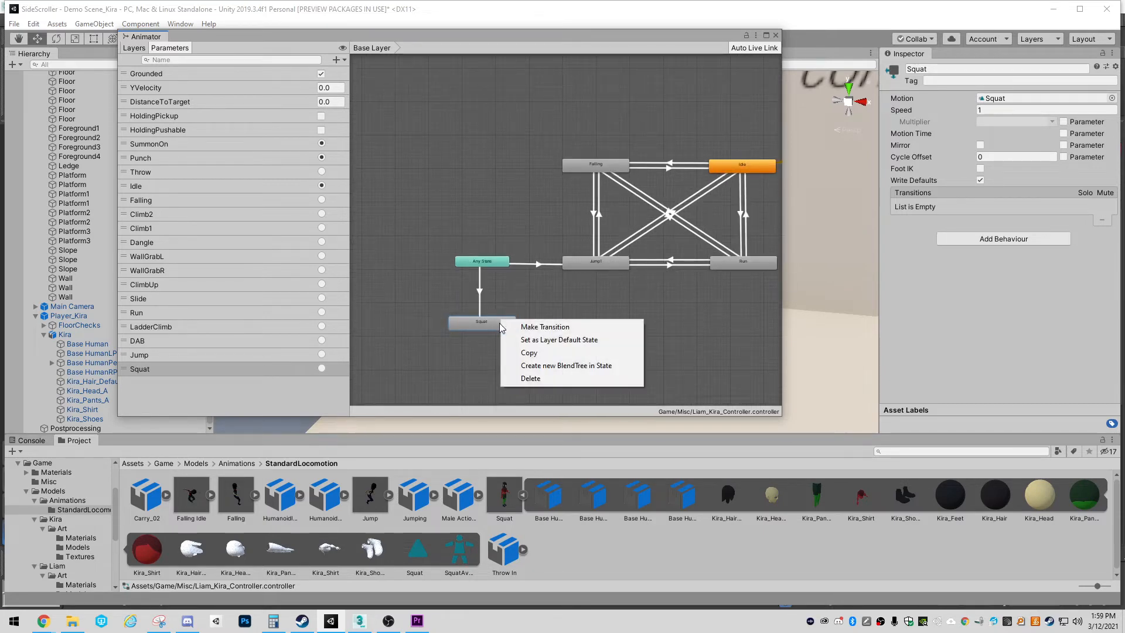
{"action": "left_click", "coordinate": [531, 327]}
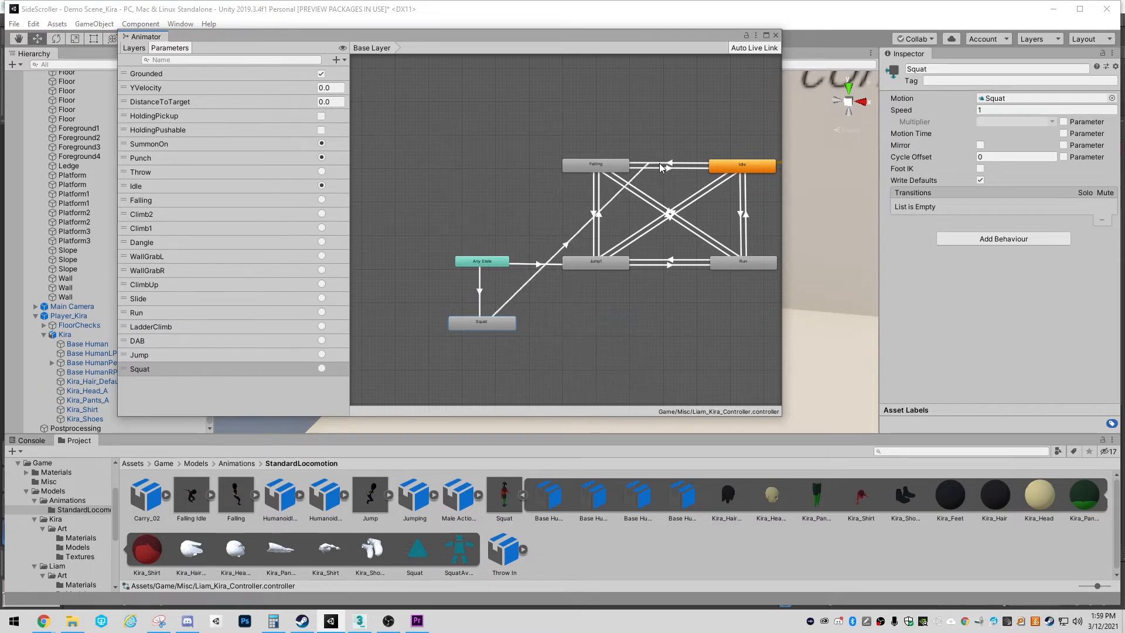
{"action": "left_click", "coordinate": [759, 168]}
{"action": "left_click", "coordinate": [738, 174]}
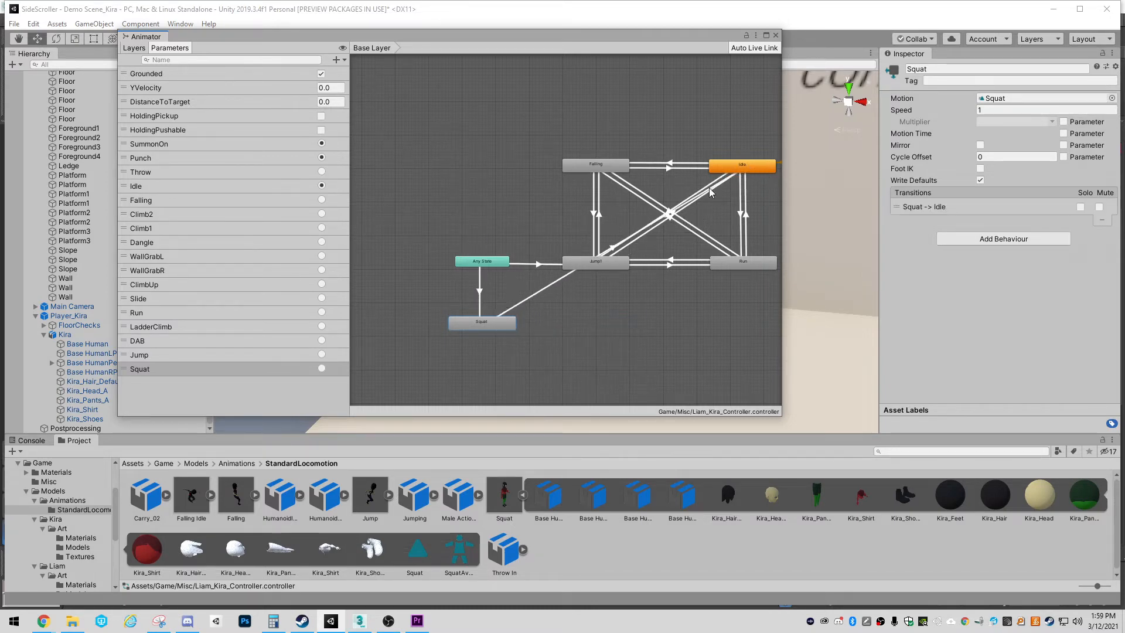
Move the Squat state further below Any State and check the blend timing of the Squat to Idle transition
{"action": "left_click_drag", "start_coordinate": [493, 323], "coordinate": [521, 362]}
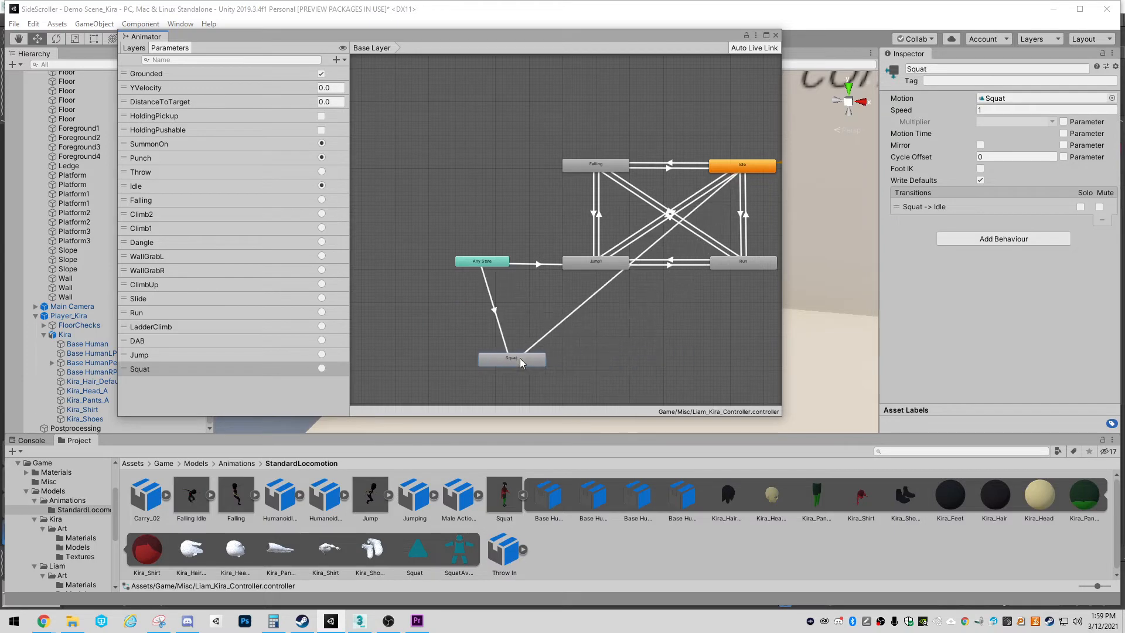
{"action": "left_click", "coordinate": [577, 311]}
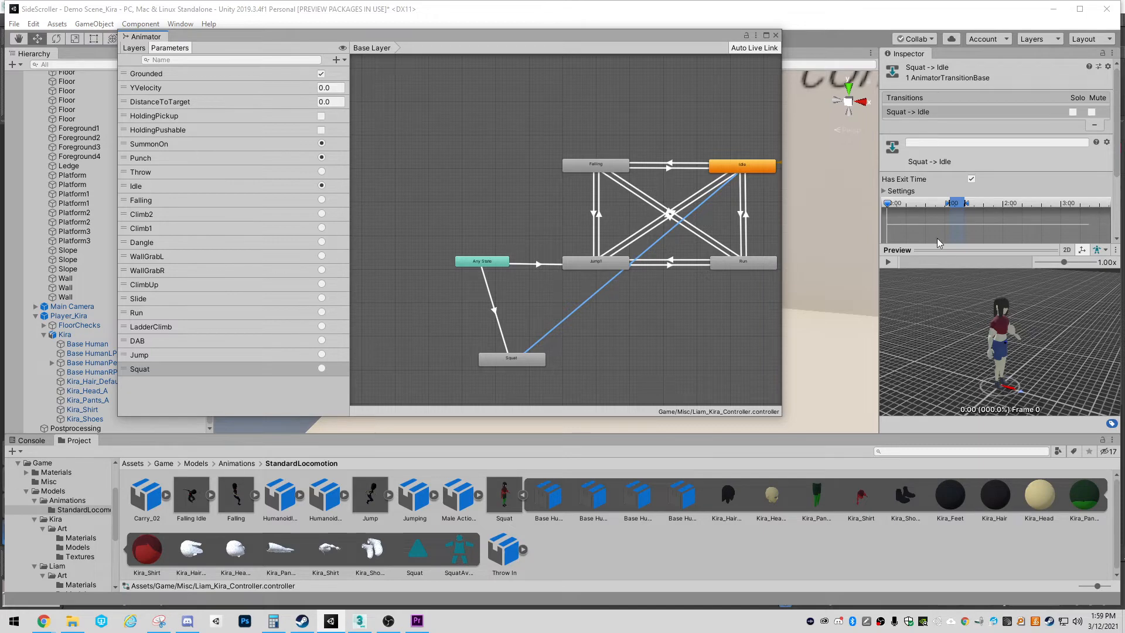
{"action": "left_click_drag", "start_coordinate": [950, 249], "coordinate": [951, 332]}
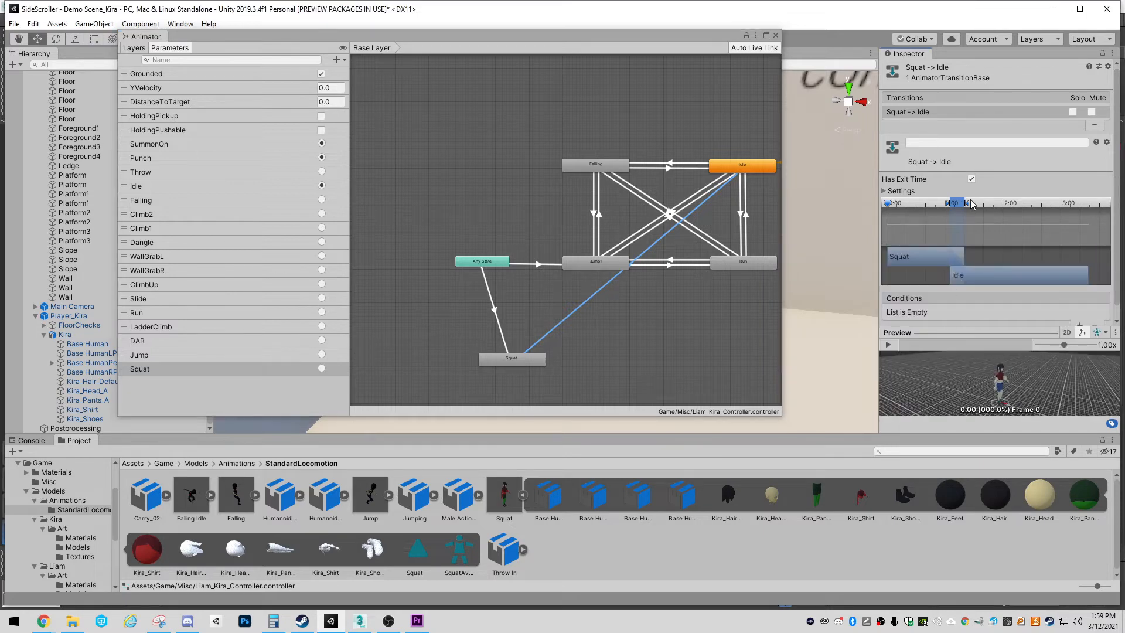
{"action": "left_click_drag", "start_coordinate": [969, 203], "coordinate": [962, 215]}
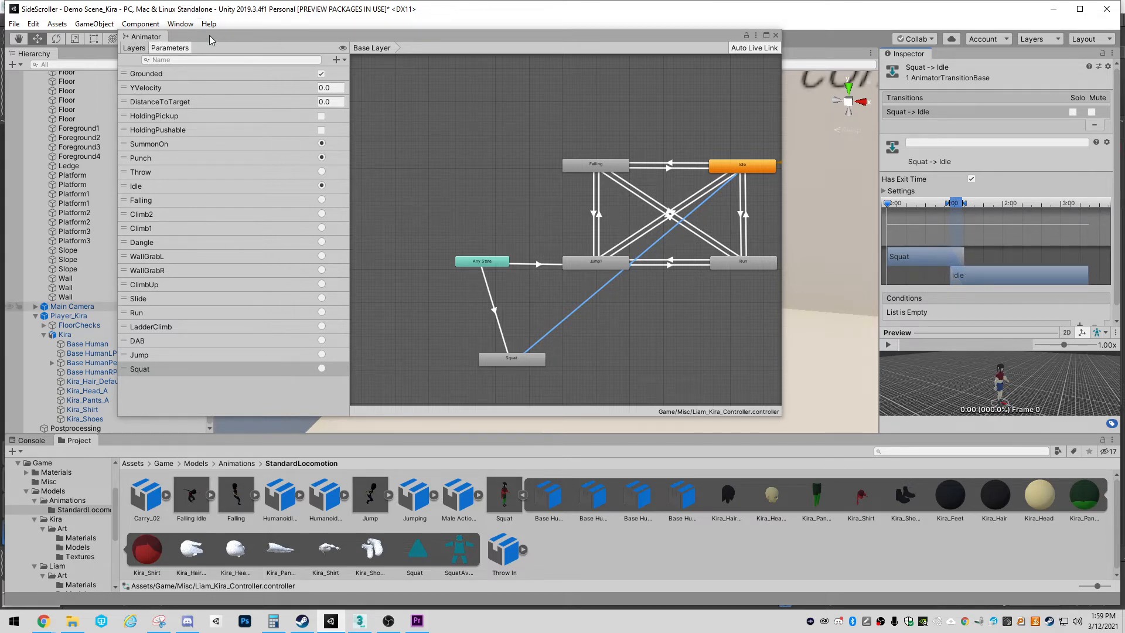
Run the game with the scene visible and select the Kira object under Player_Kira to show her live Animator states
{"action": "left_click_drag", "start_coordinate": [211, 40], "coordinate": [698, 56]}
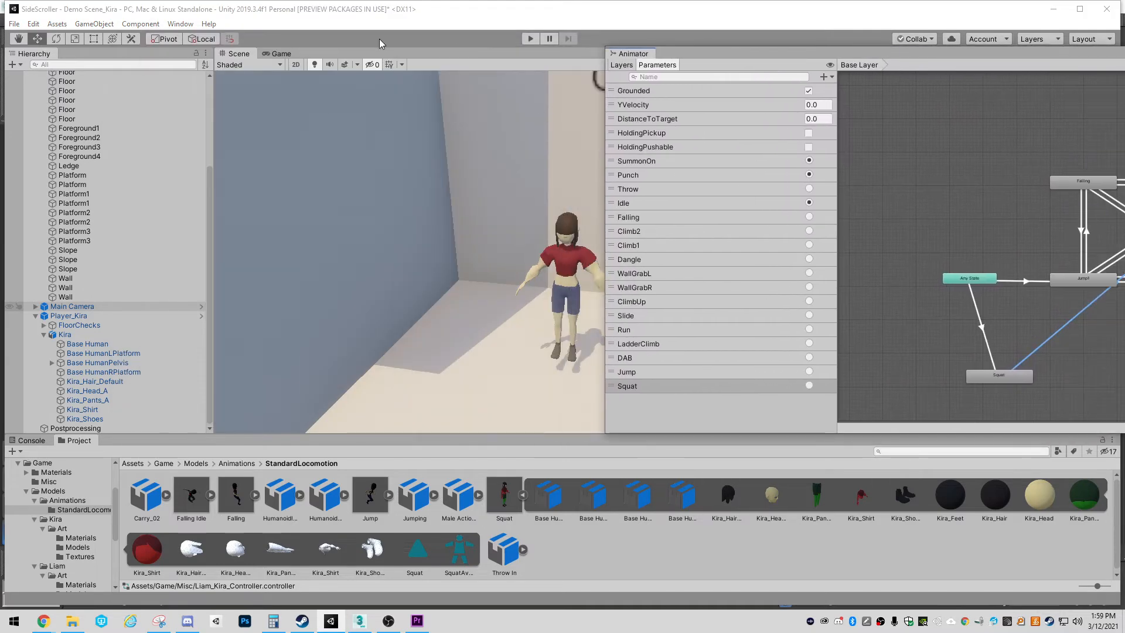
{"action": "left_click", "coordinate": [531, 39]}
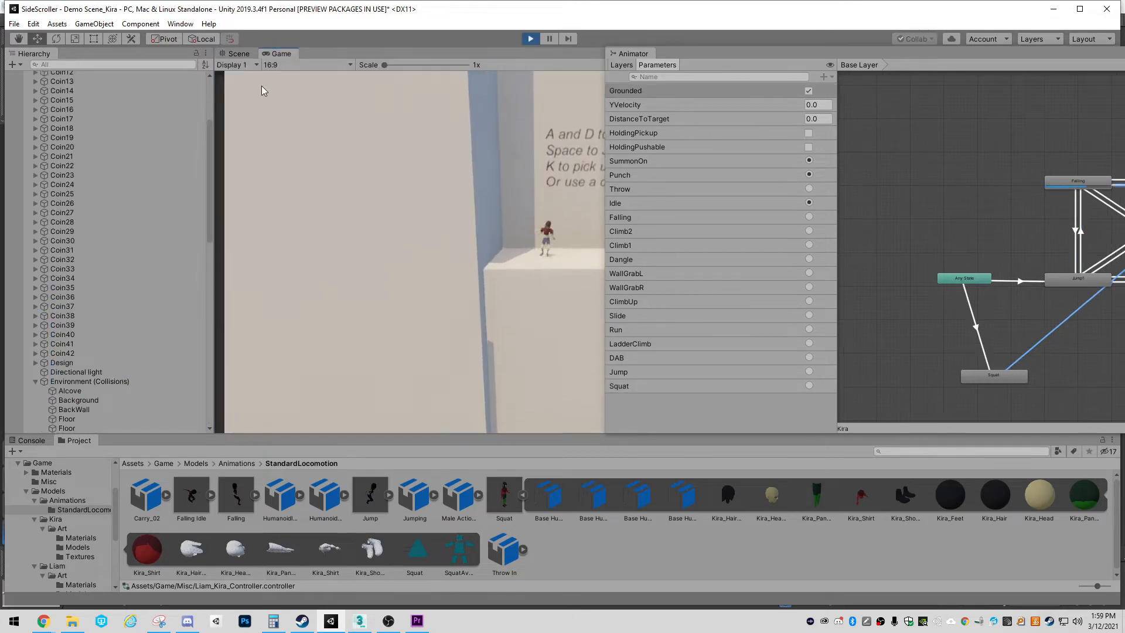
{"action": "left_click", "coordinate": [243, 55]}
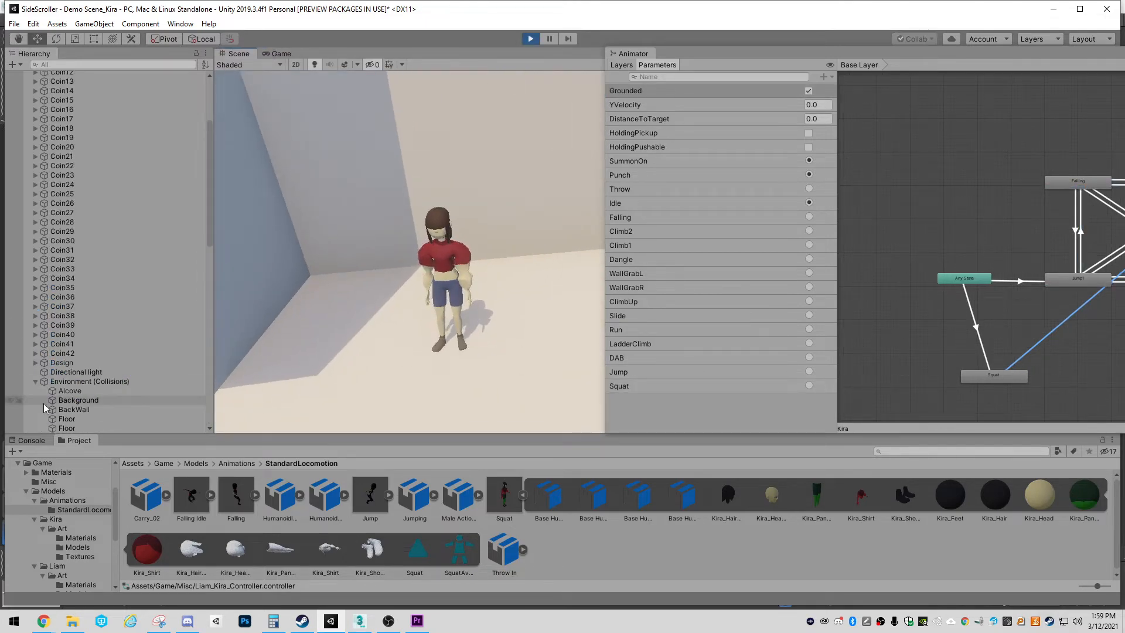
{"action": "scroll", "coordinate": [52, 337], "scroll_direction": "down", "scroll_amount": 4}
{"action": "left_click", "coordinate": [414, 258]}
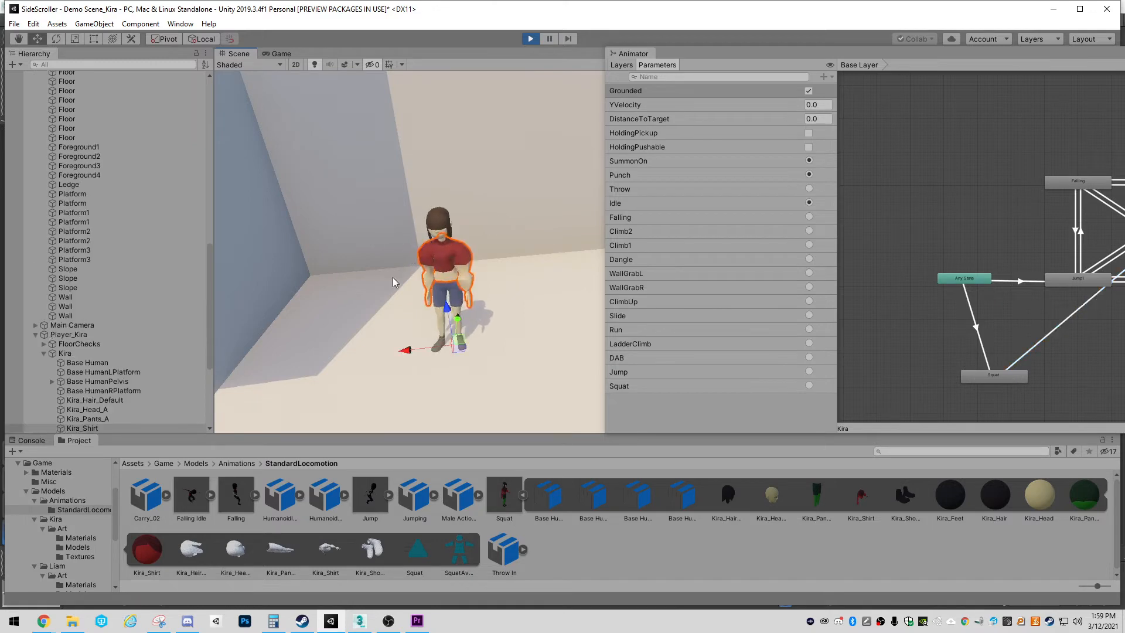
{"action": "left_click", "coordinate": [68, 354]}
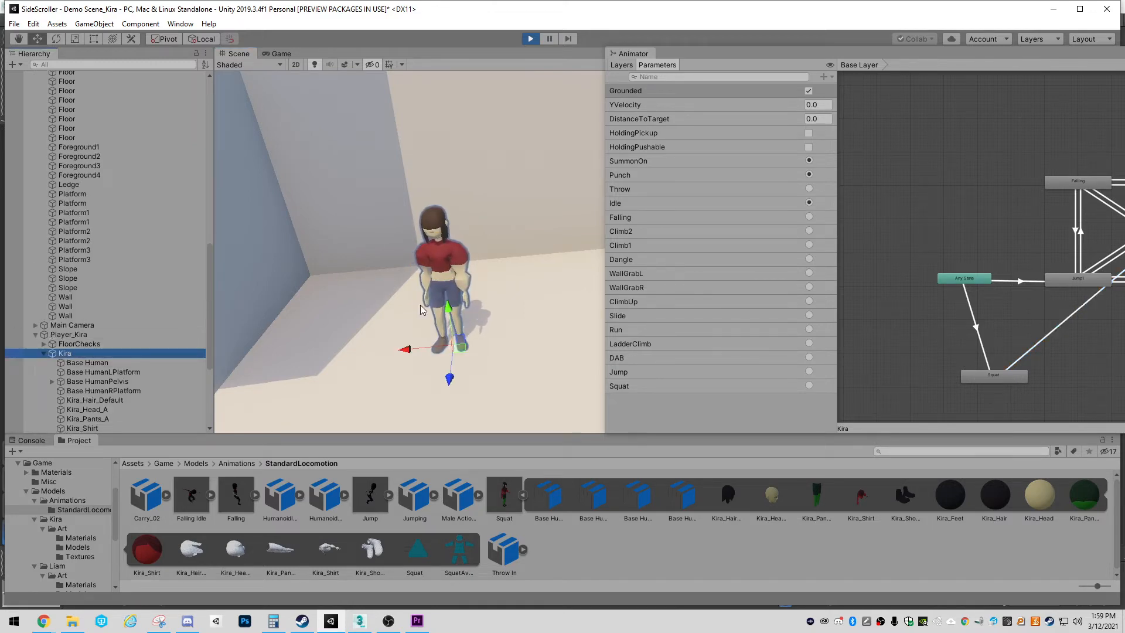
{"action": "left_click_drag", "start_coordinate": [934, 53], "coordinate": [758, 72]}
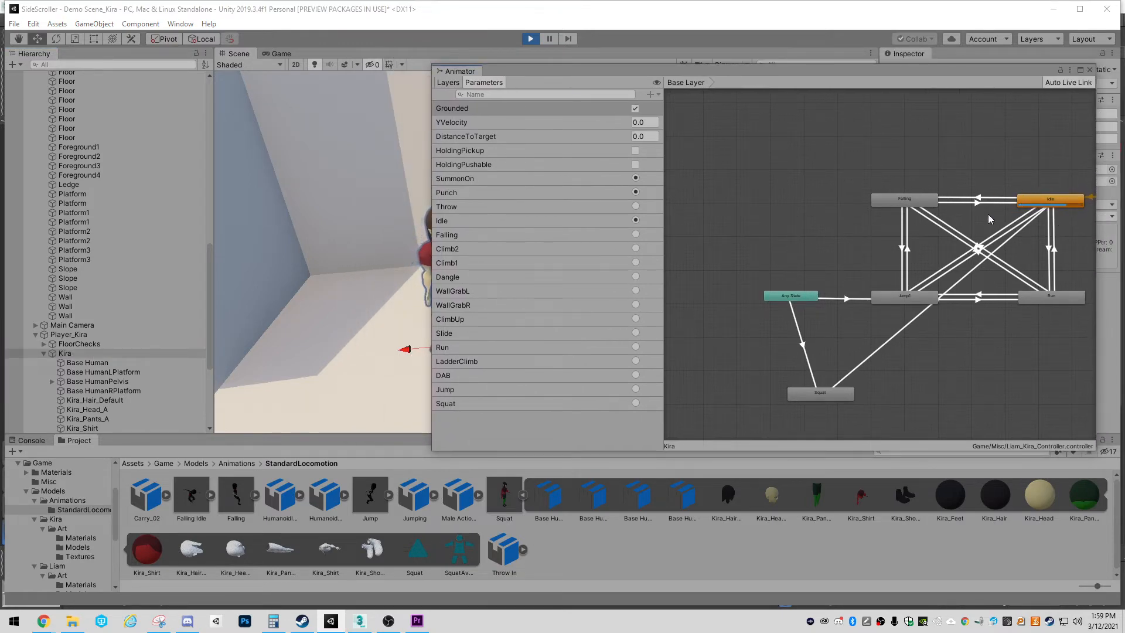
Test Kira's movement in the running game in both directions using the Game view
{"action": "left_click", "coordinate": [280, 53]}
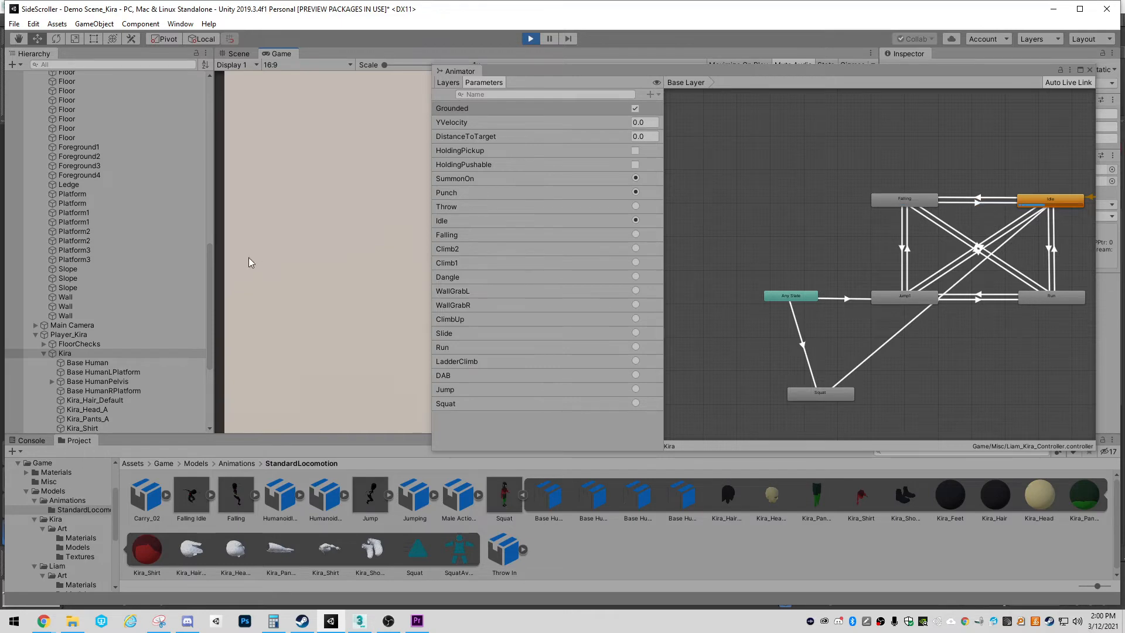
{"action": "key", "text": "d"}
{"action": "key", "text": "a"}
Fire the Squat trigger several times while watching Kira in the Scene view, and stop the game
{"action": "left_click", "coordinate": [239, 53]}
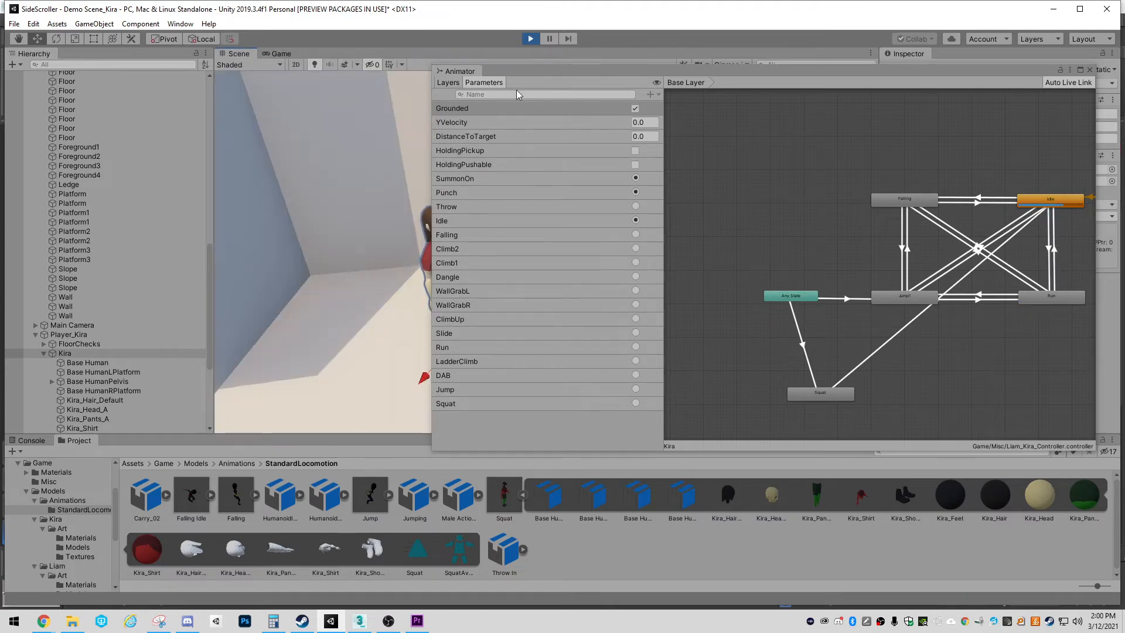
{"action": "left_click_drag", "start_coordinate": [514, 72], "coordinate": [606, 81]}
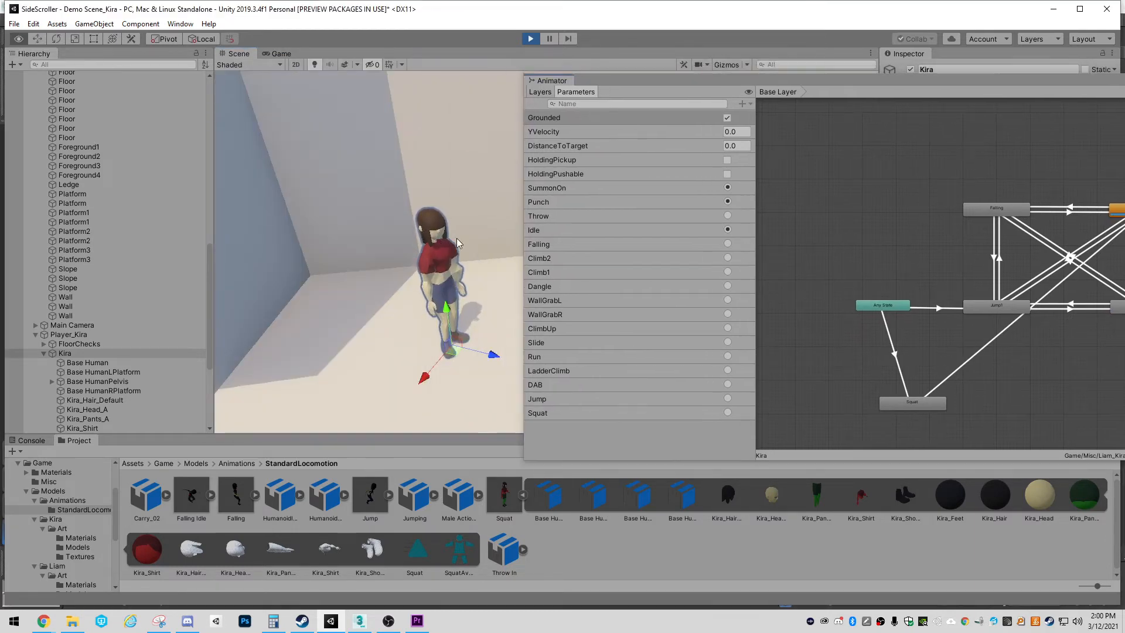
{"action": "right_click_drag", "start_coordinate": [459, 243], "coordinate": [488, 238]}
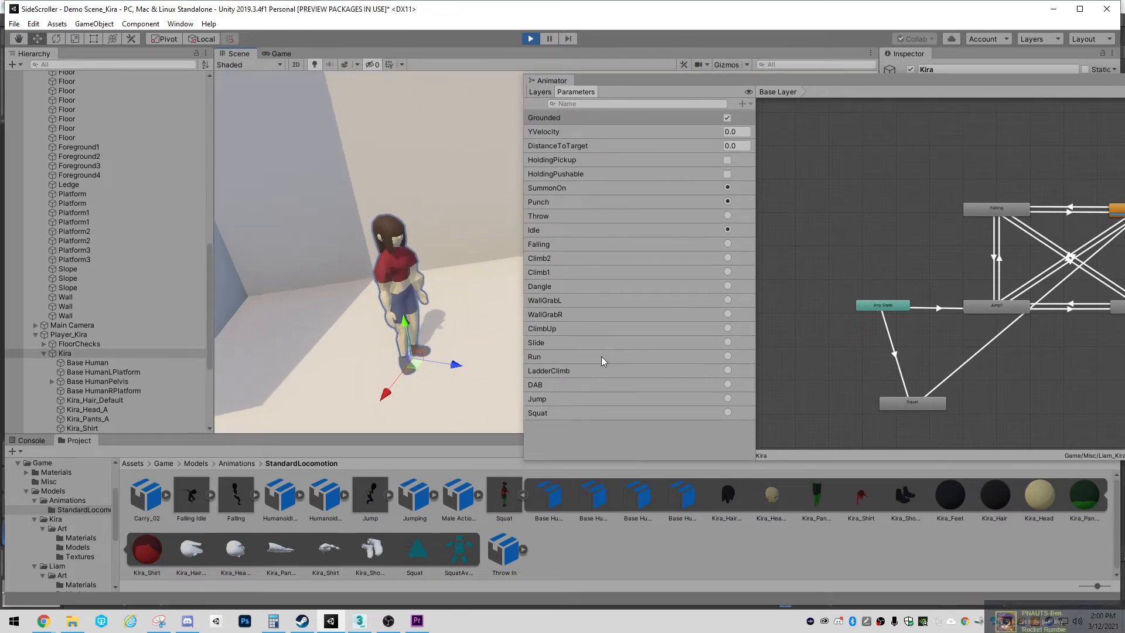
{"action": "left_click", "coordinate": [728, 413]}
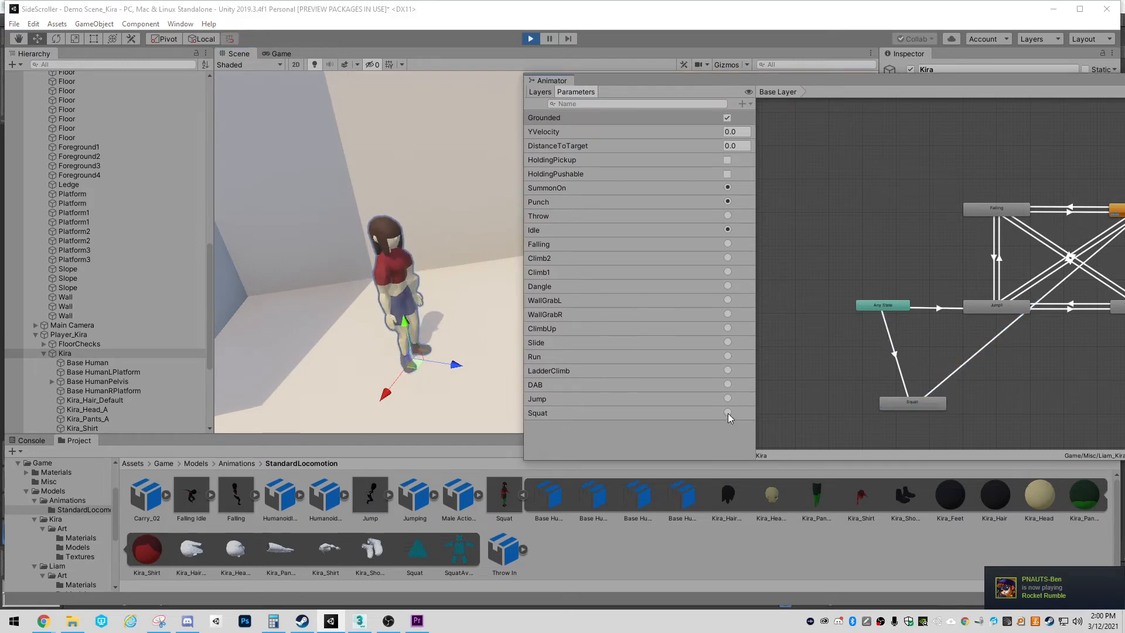
{"action": "left_click", "coordinate": [728, 413]}
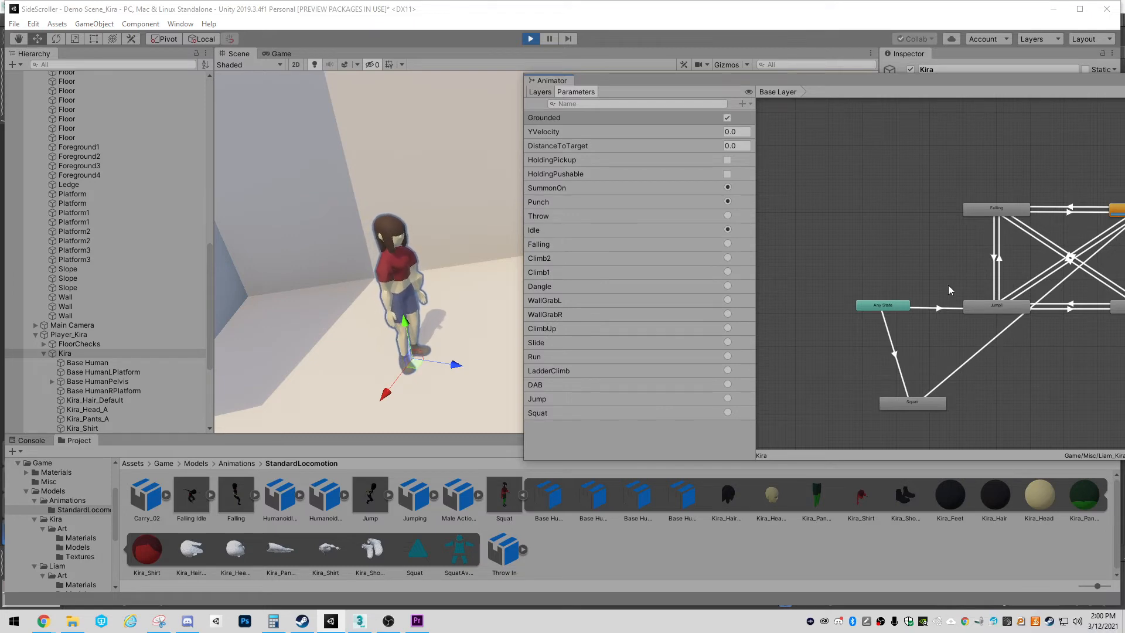
{"action": "left_click", "coordinate": [727, 414]}
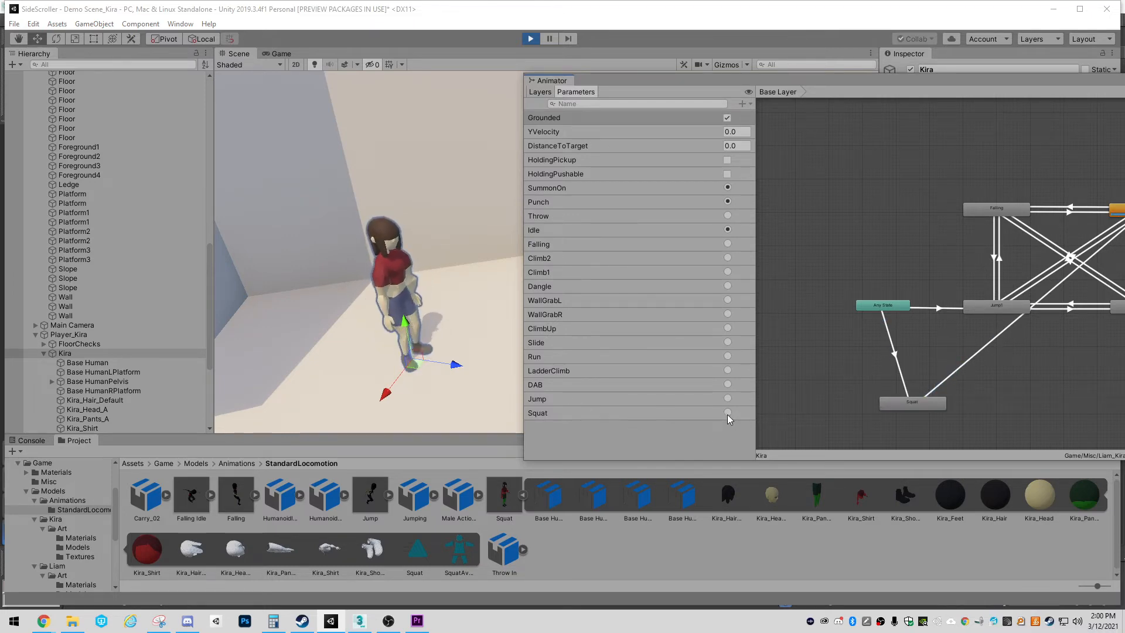
{"action": "left_click", "coordinate": [727, 413]}
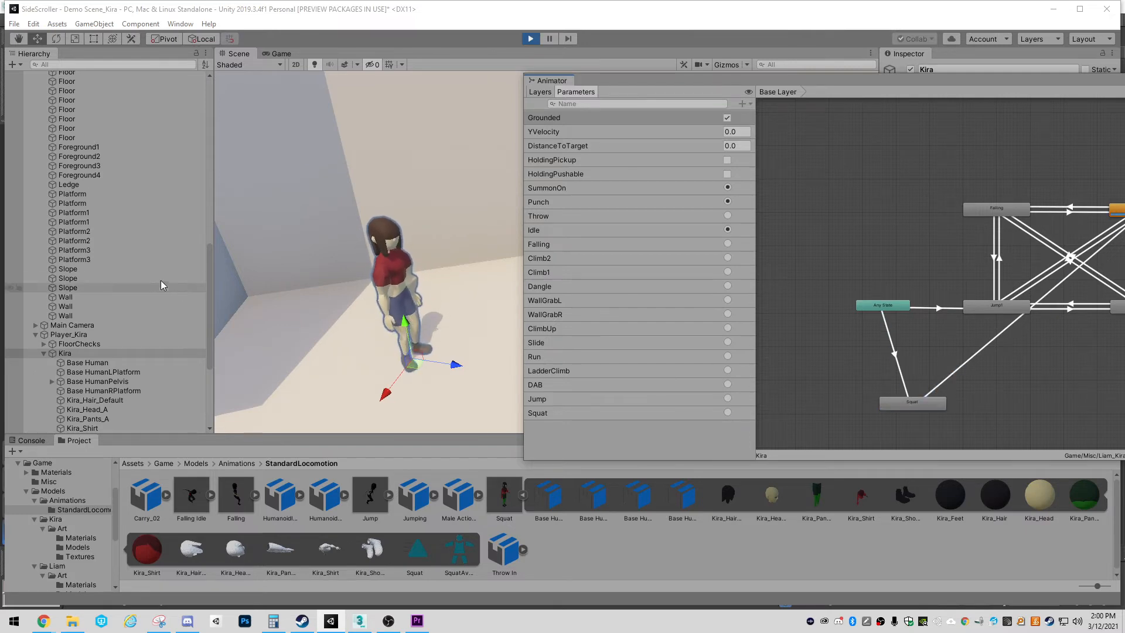
{"action": "left_click", "coordinate": [530, 38]}
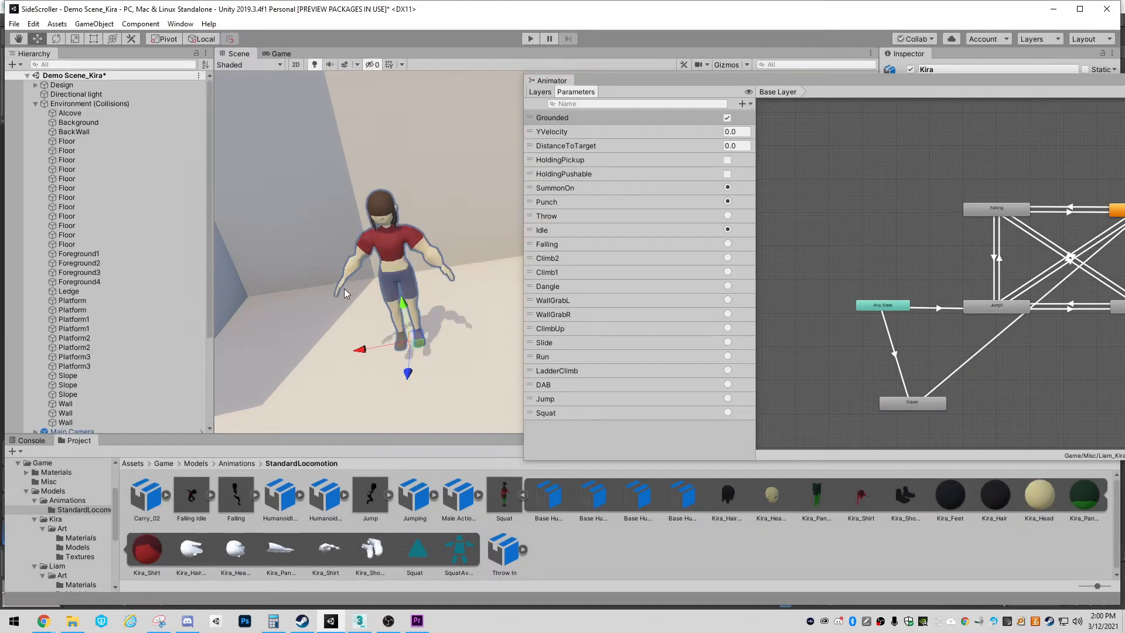
Collapse the Squat FBX, clear the Animator window out of the way and review the file's animation import settings
{"action": "left_click", "coordinate": [504, 497]}
{"action": "left_click", "coordinate": [523, 497]}
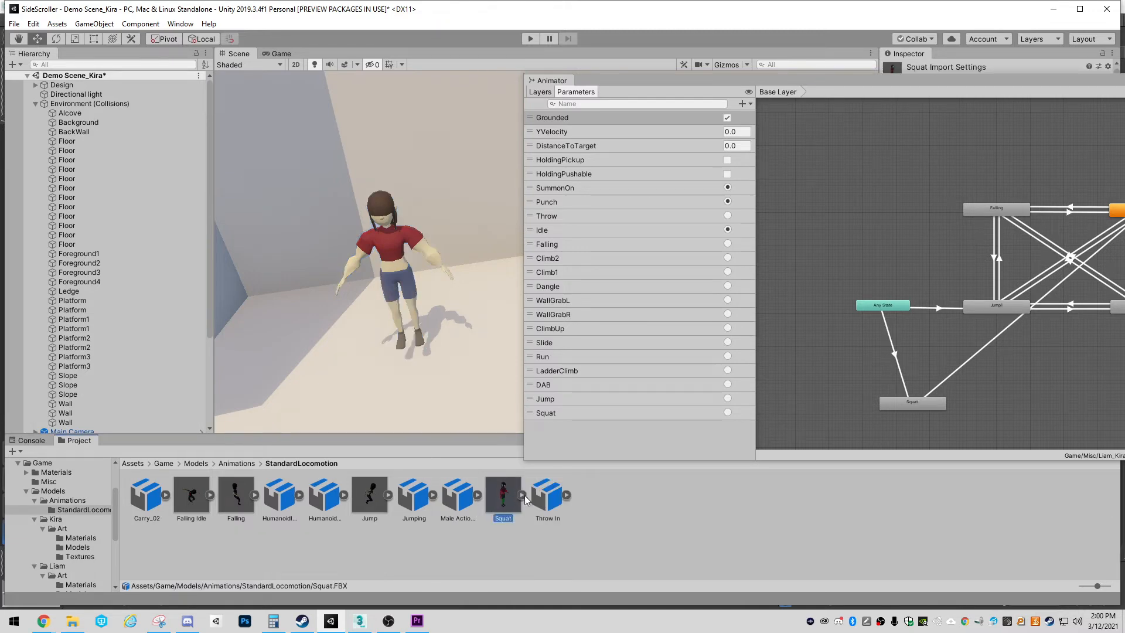
{"action": "left_click_drag", "start_coordinate": [899, 80], "coordinate": [1124, 83]}
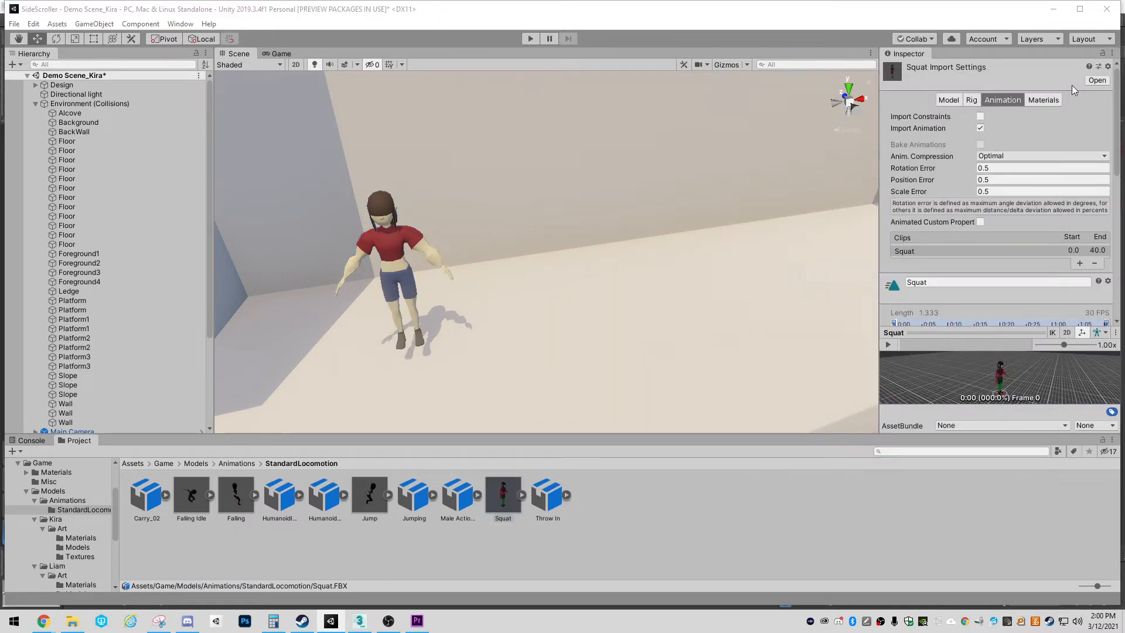
{"action": "scroll", "coordinate": [963, 240], "scroll_direction": "down", "scroll_amount": 5}
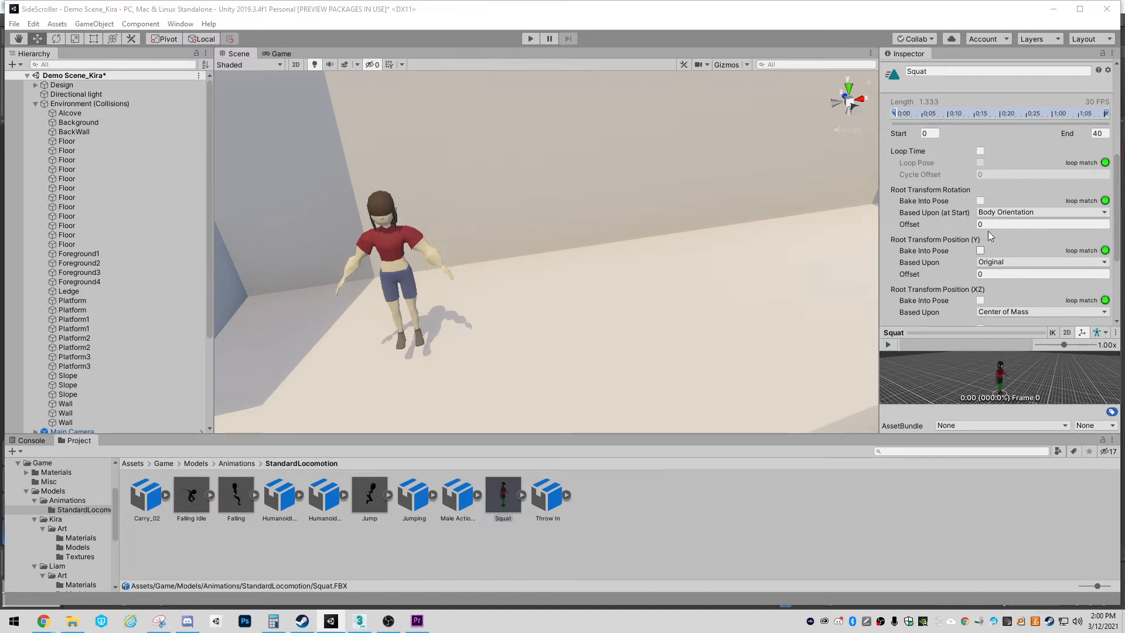
Compare the Jump file's loop and root transform import settings with those of the Squat file
{"action": "left_click", "coordinate": [368, 497]}
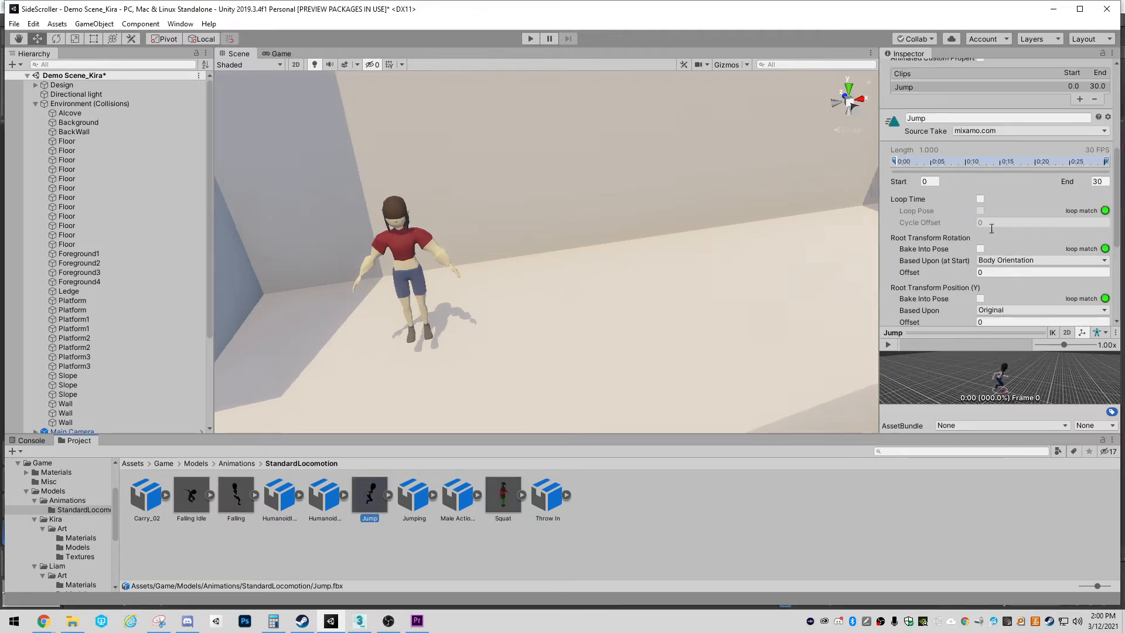
{"action": "scroll", "coordinate": [994, 244], "scroll_direction": "down", "scroll_amount": 3}
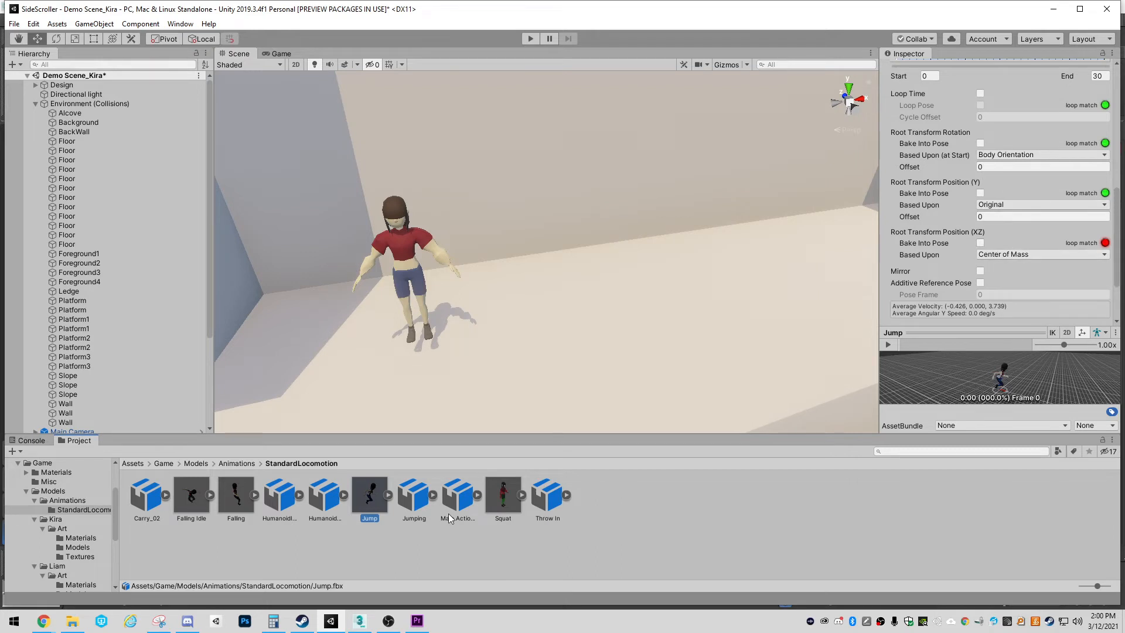
{"action": "left_click", "coordinate": [503, 498]}
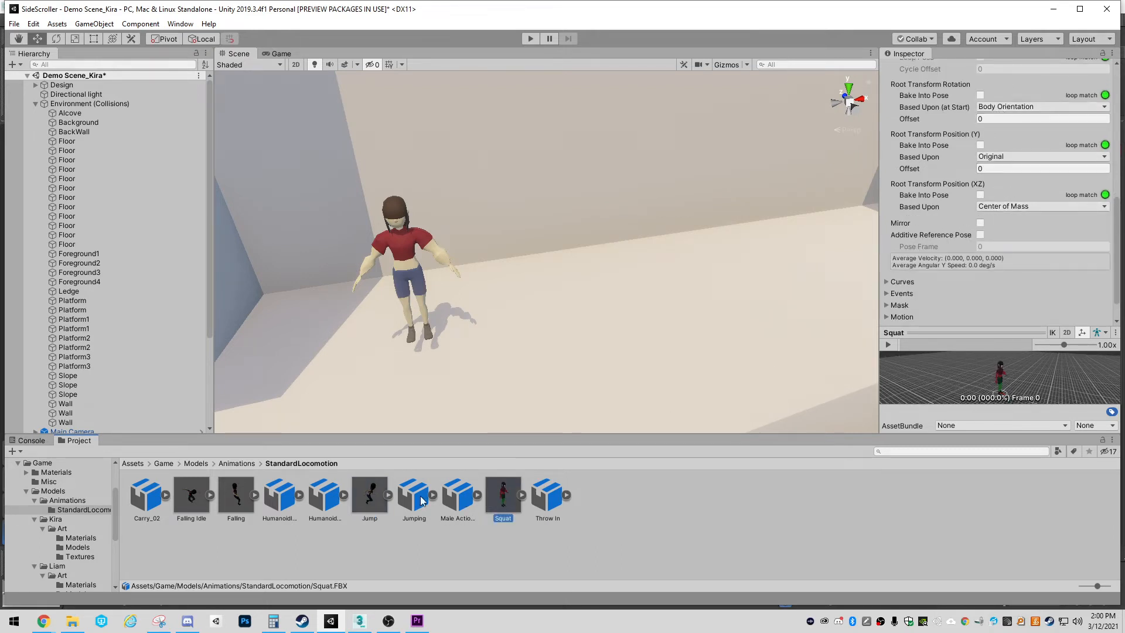
{"action": "left_click", "coordinate": [370, 495]}
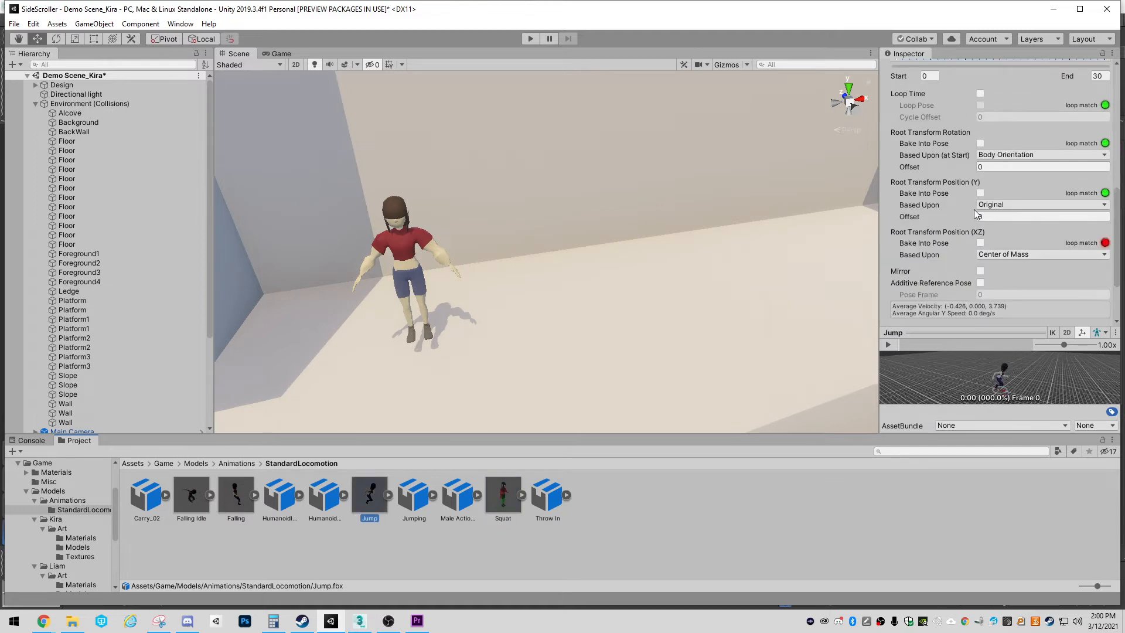
{"action": "scroll", "coordinate": [977, 252], "scroll_direction": "down", "scroll_amount": 3}
{"action": "scroll", "coordinate": [982, 236], "scroll_direction": "up", "scroll_amount": 8}
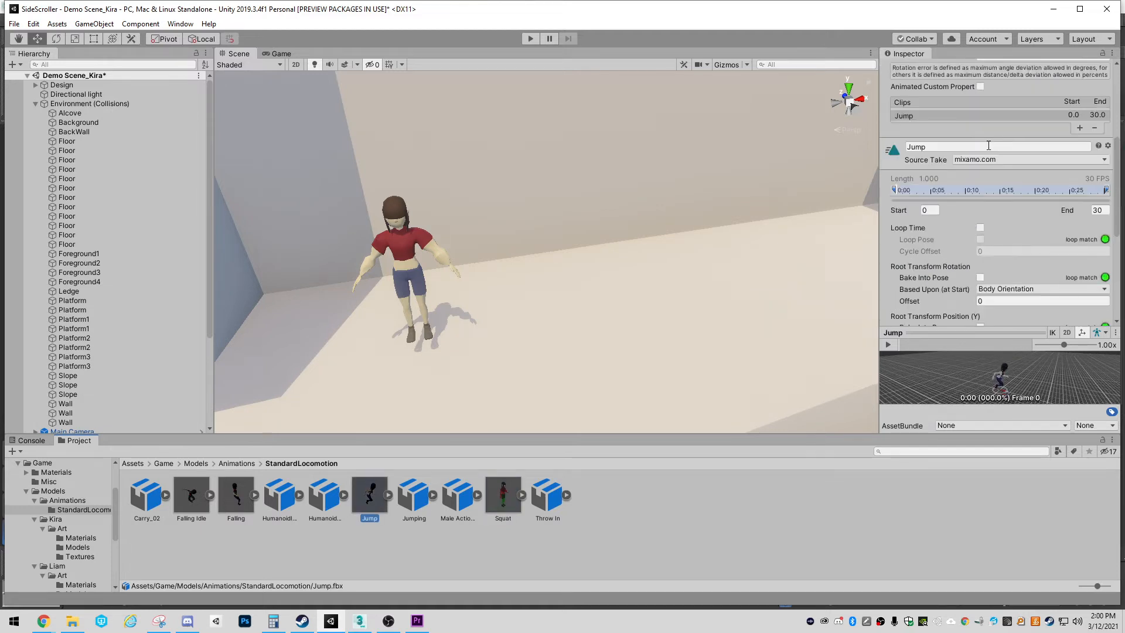
Play the Squat file's animation in an enlarged import preview to check the motion
{"action": "left_click", "coordinate": [496, 497]}
{"action": "left_click_drag", "start_coordinate": [991, 330], "coordinate": [987, 203]}
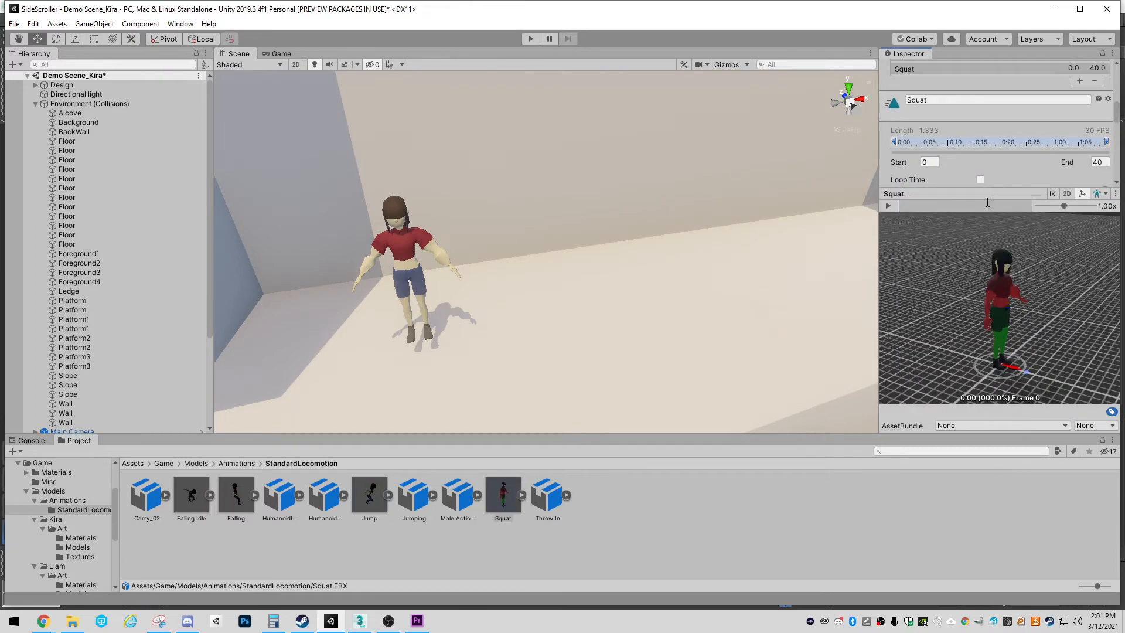
{"action": "left_click", "coordinate": [888, 207]}
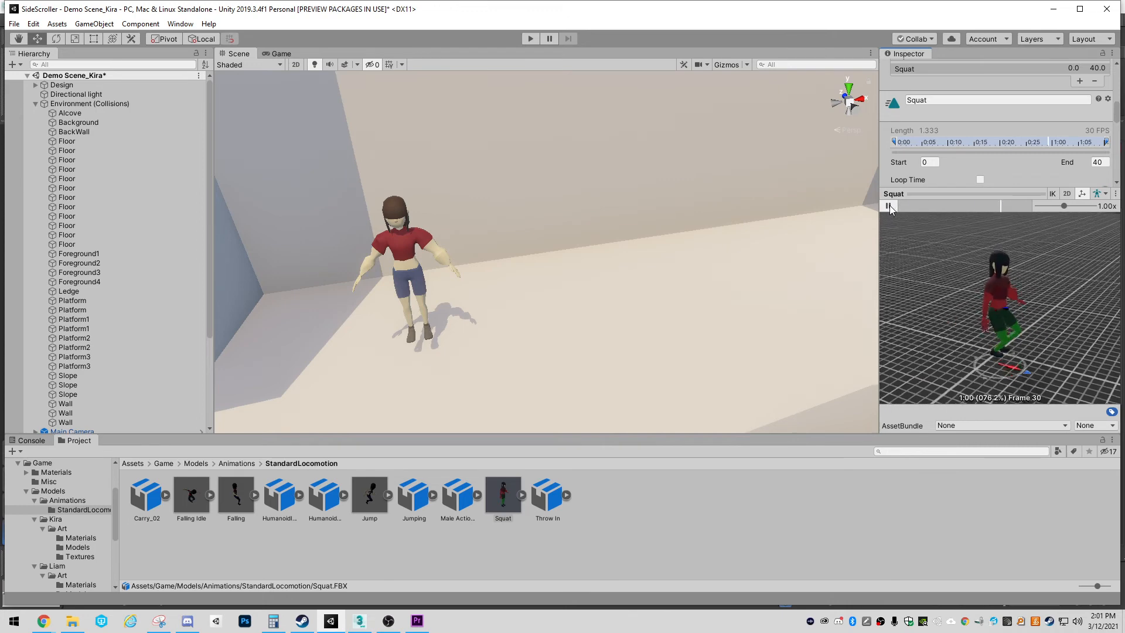
{"action": "left_click", "coordinate": [889, 206]}
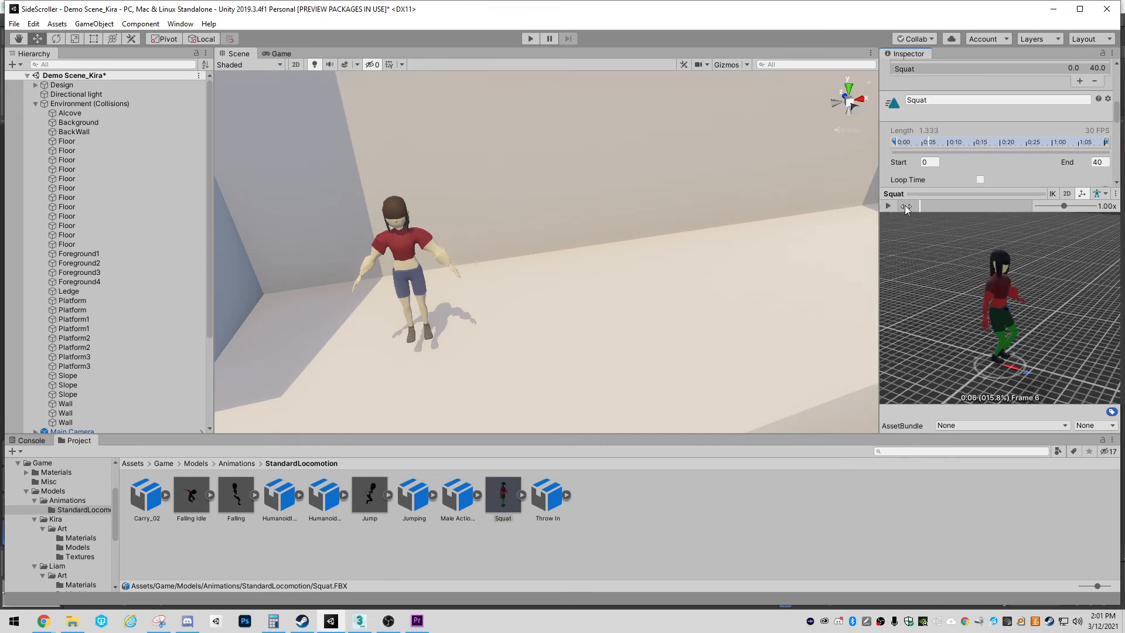
{"action": "left_click_drag", "start_coordinate": [937, 194], "coordinate": [925, 241]}
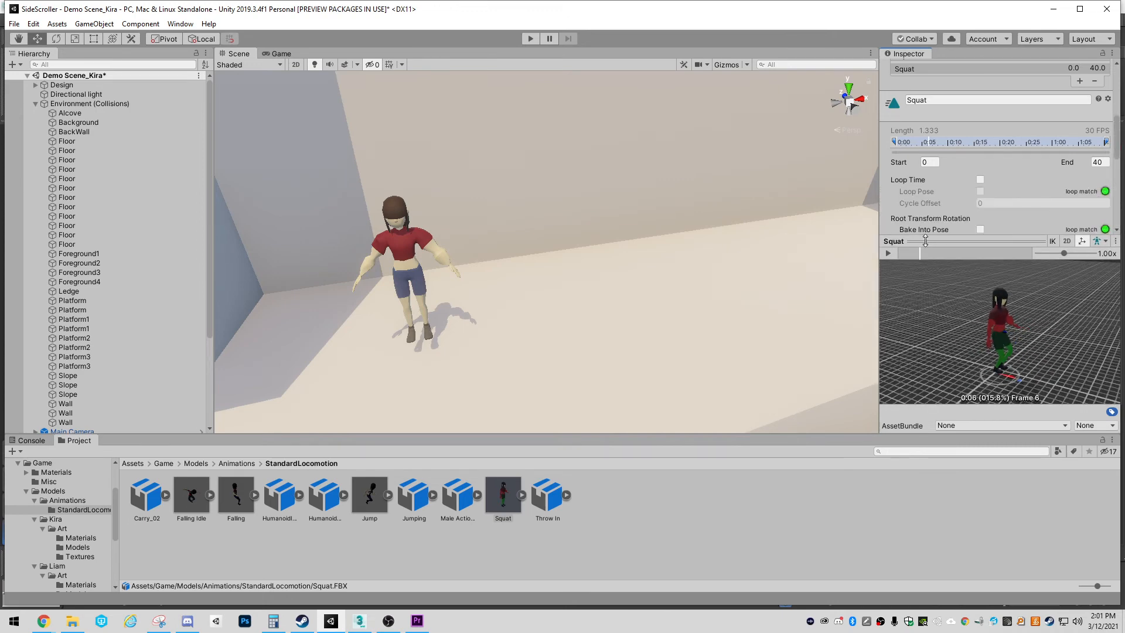
Expand the Squat FBX and play the preview of the Squat clip inside it
{"action": "left_click", "coordinate": [521, 496]}
{"action": "left_click", "coordinate": [412, 554]}
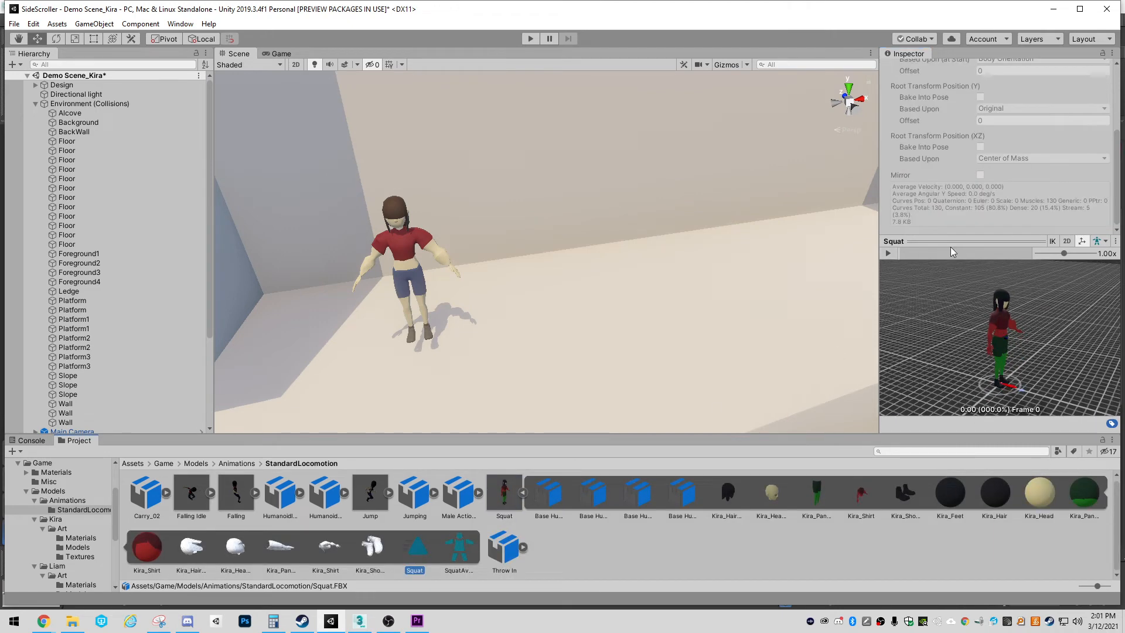
{"action": "left_click", "coordinate": [889, 254]}
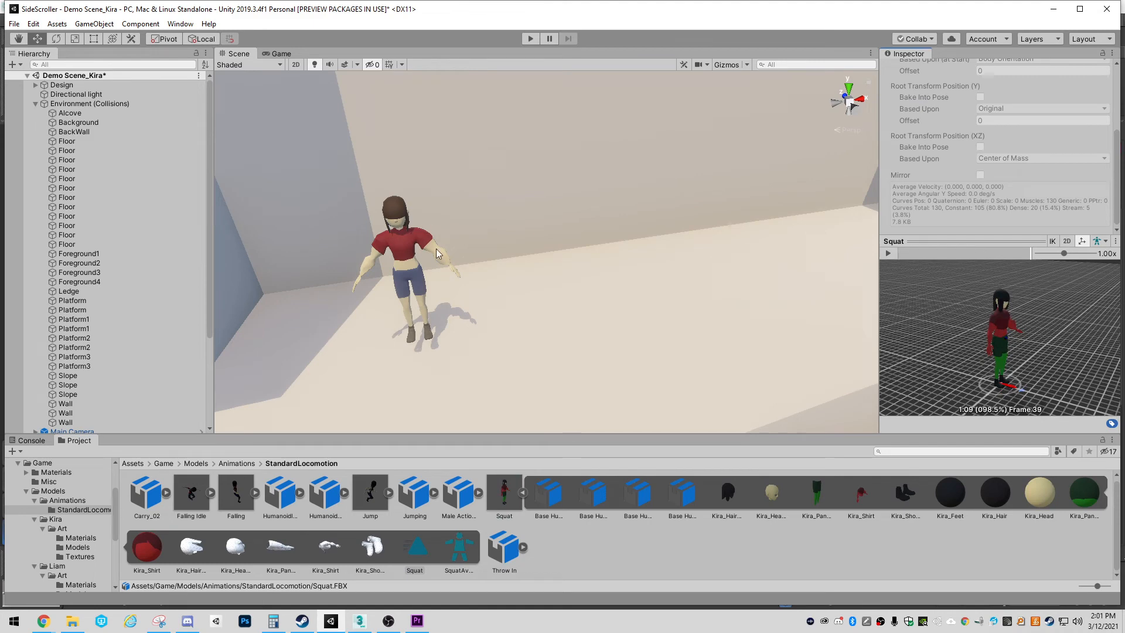
Select the Kira object under Player_Kira to examine her Animator component's controller and avatar
{"action": "left_click", "coordinate": [400, 244]}
{"action": "left_click", "coordinate": [401, 254]}
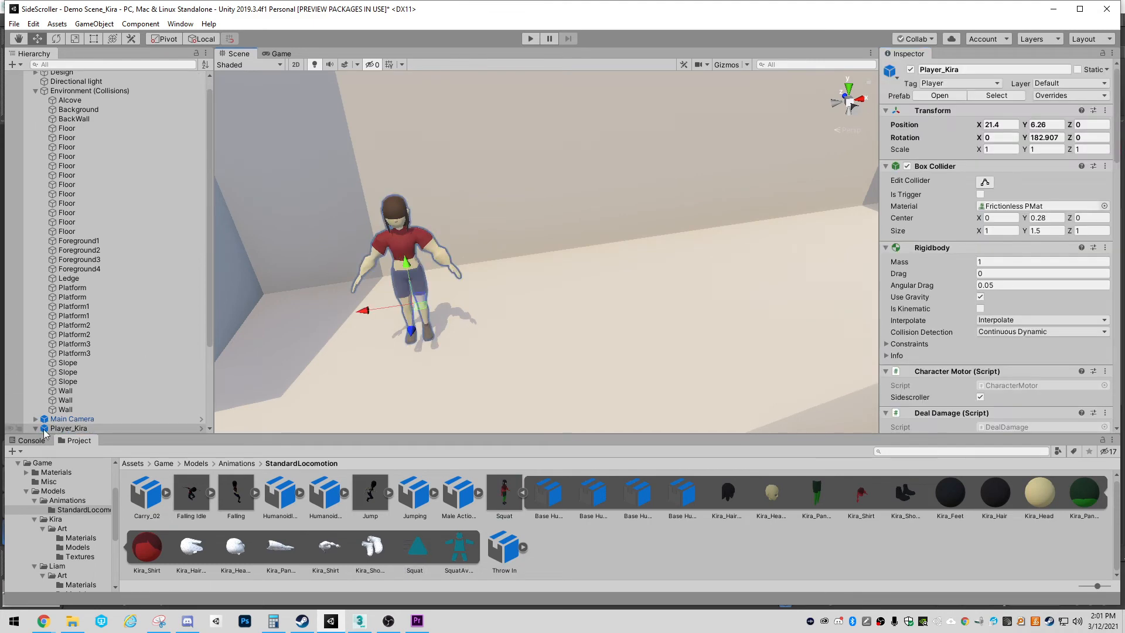
{"action": "scroll", "coordinate": [147, 355], "scroll_direction": "down", "scroll_amount": 4}
{"action": "left_click", "coordinate": [82, 341]}
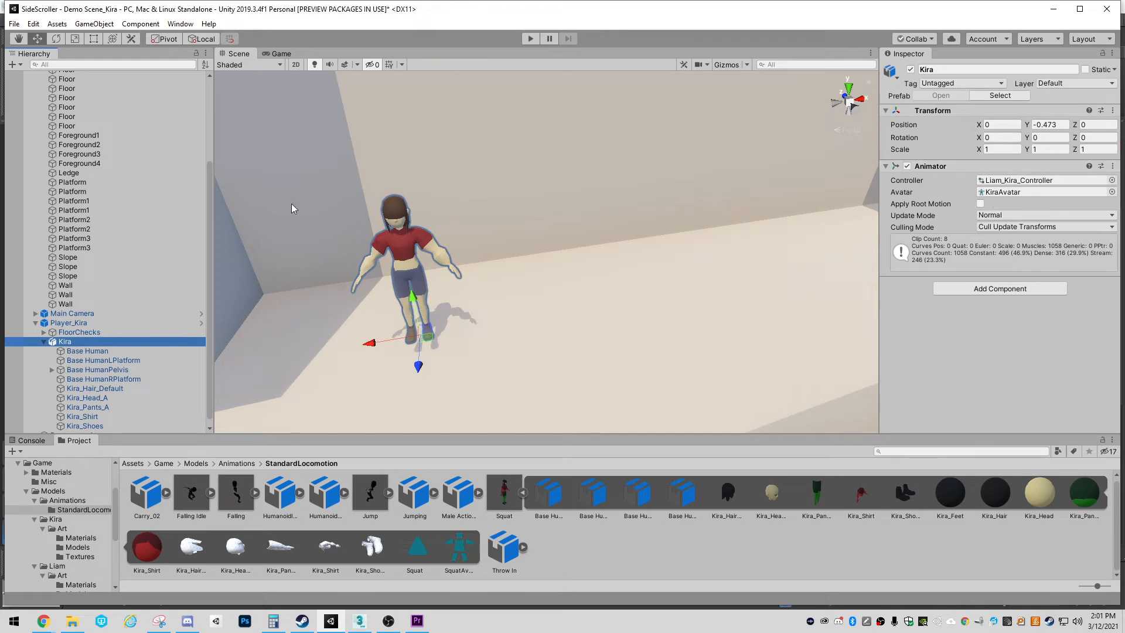
Open the Animation window for Kira and play her Jump clip in the scene
{"action": "left_click", "coordinate": [140, 24]}
{"action": "left_click", "coordinate": [180, 23]}
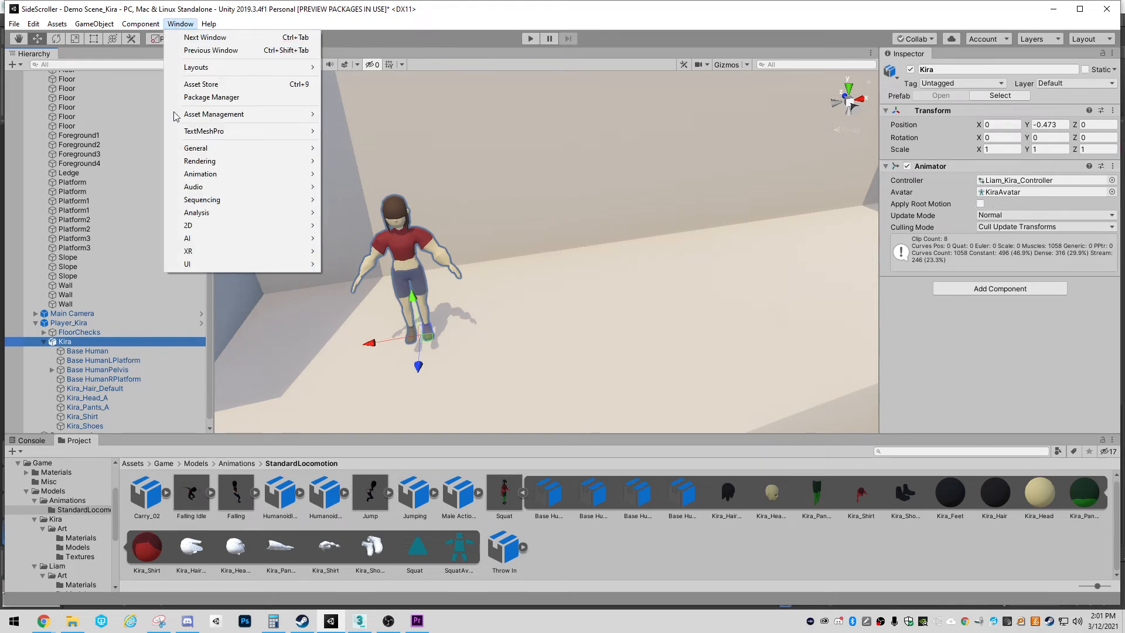
{"action": "left_click", "coordinate": [352, 175]}
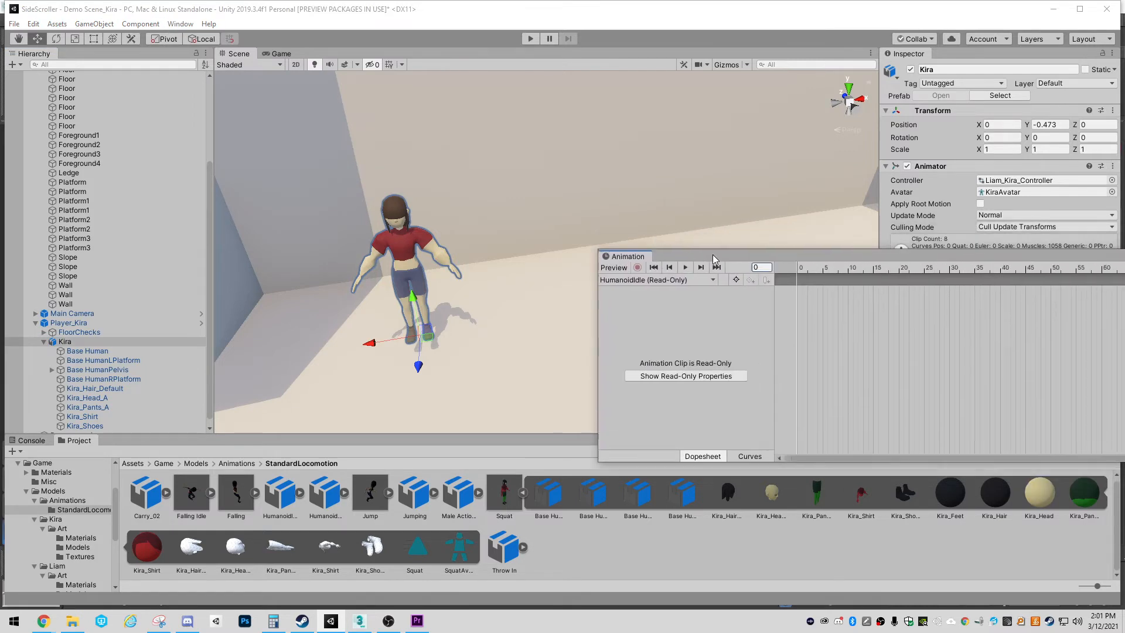
{"action": "left_click", "coordinate": [631, 280]}
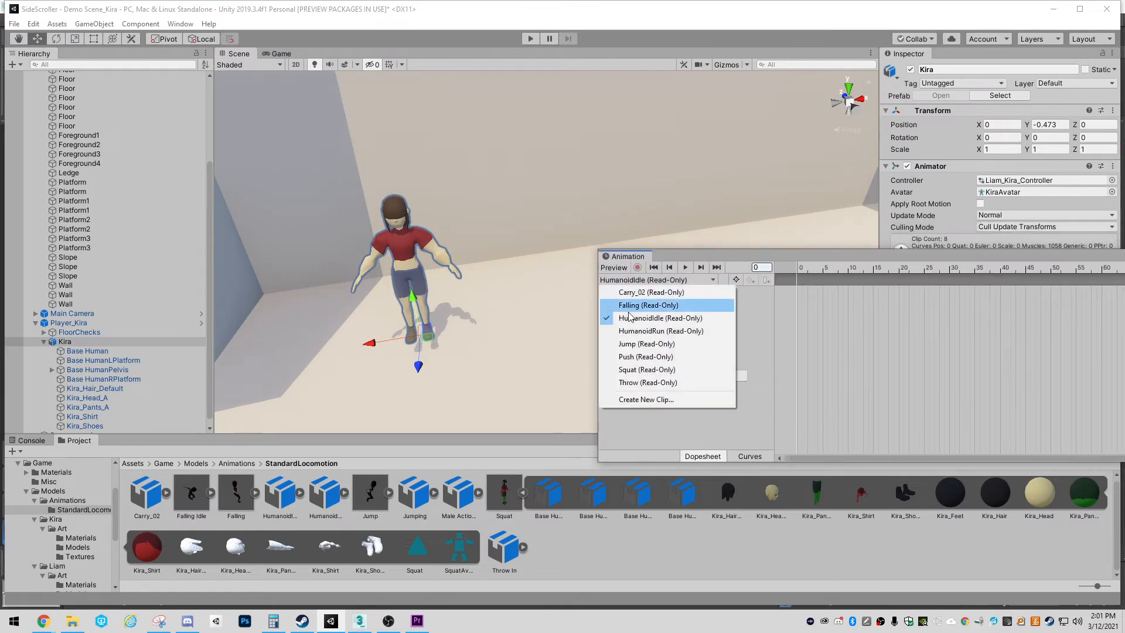
{"action": "left_click", "coordinate": [632, 344]}
{"action": "left_click", "coordinate": [685, 267]}
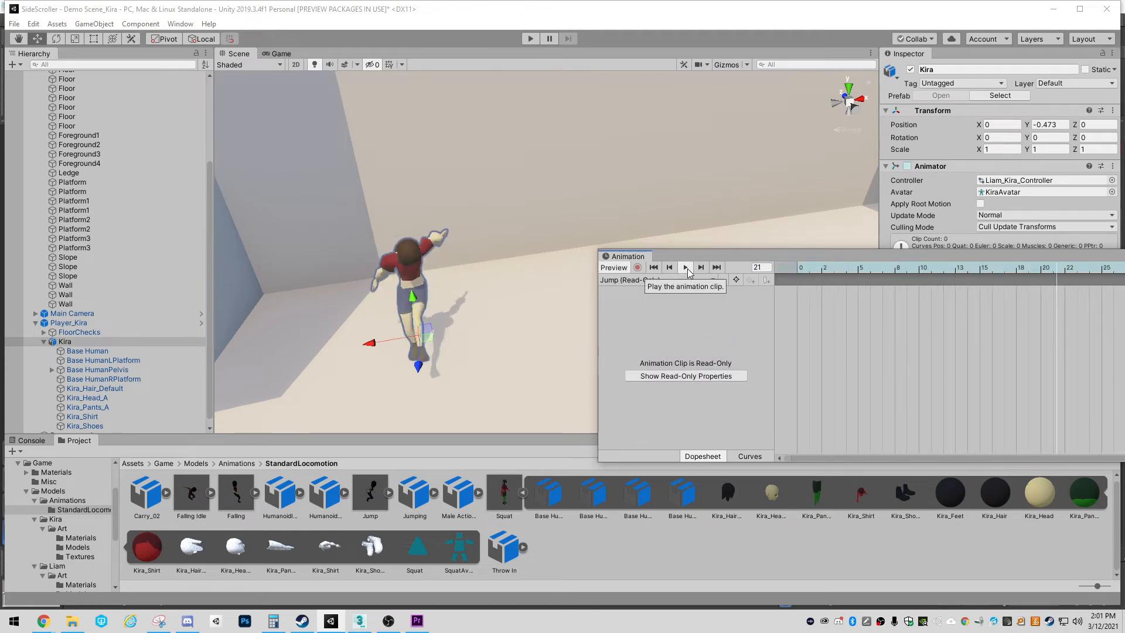
Play the Squat clip on Kira and examine the motion in the scene
{"action": "left_click", "coordinate": [668, 280]}
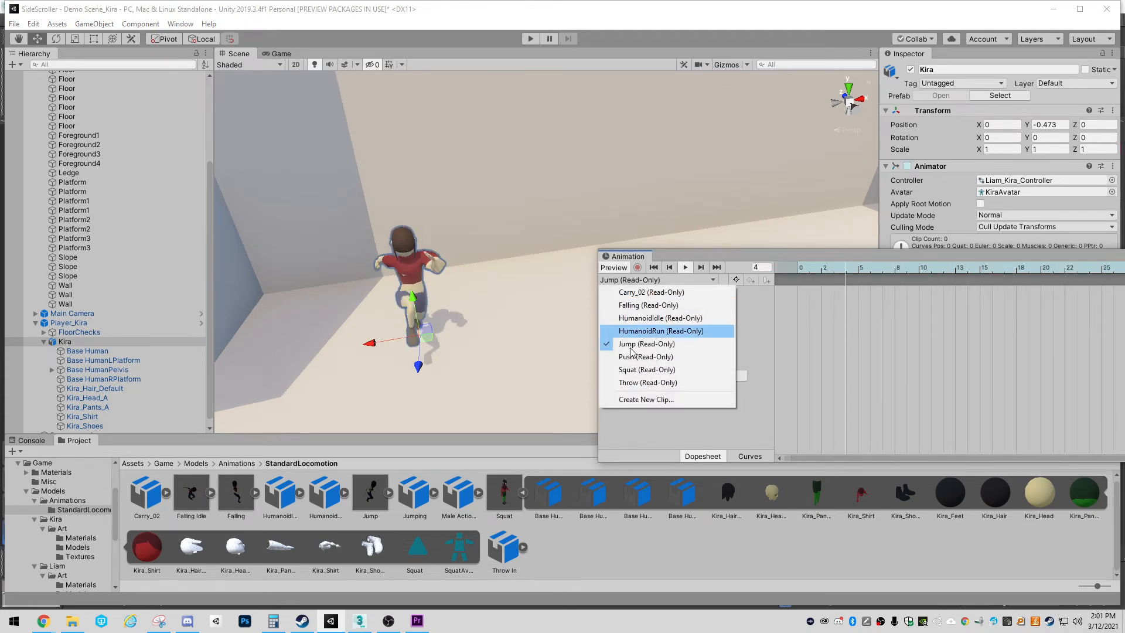
{"action": "left_click", "coordinate": [633, 369]}
{"action": "left_click", "coordinate": [685, 268]}
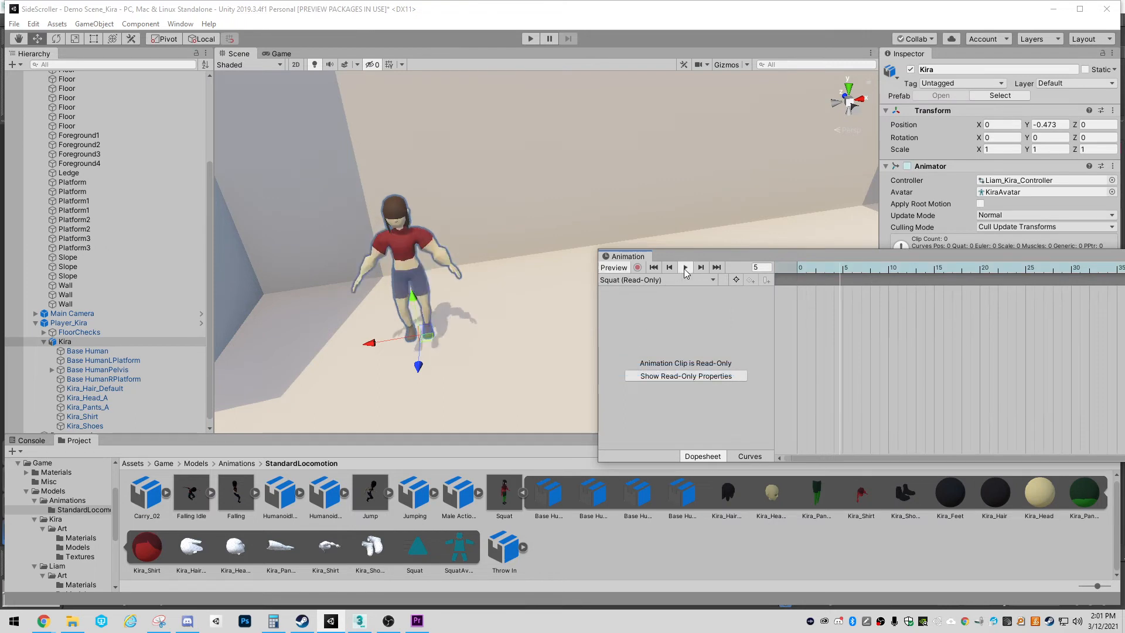
{"action": "left_click_drag", "start_coordinate": [467, 327], "coordinate": [614, 280], "text": "alt"}
{"action": "right_click_drag", "start_coordinate": [614, 280], "coordinate": [505, 291]}
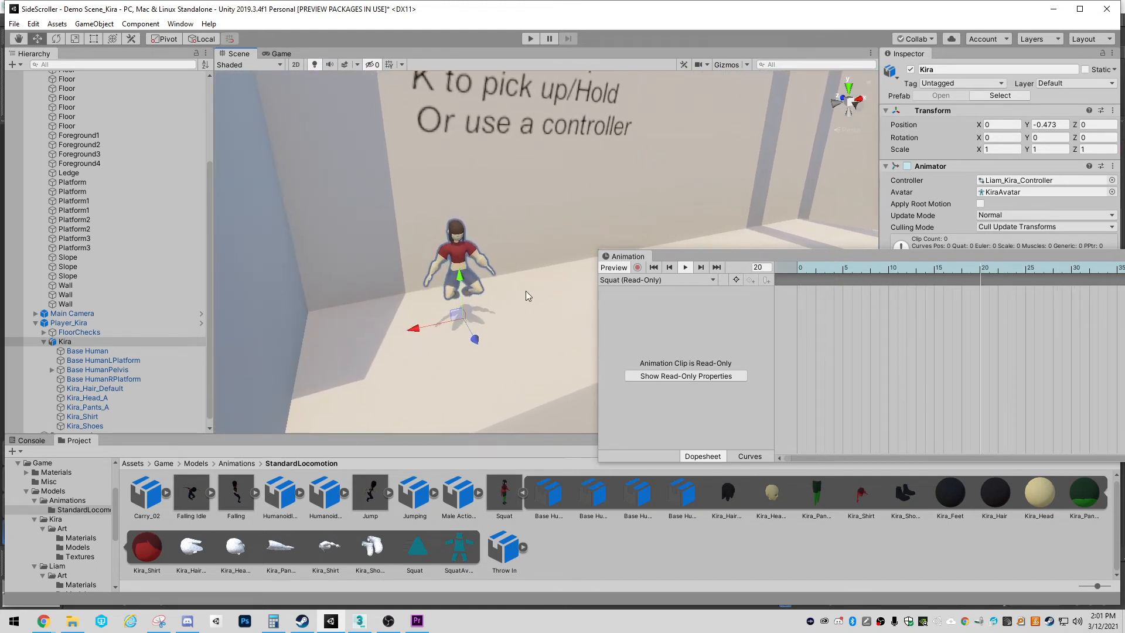
Test the Squat clip with Apply Root Motion enabled on Kira's Animator, and leave the option disabled
{"action": "left_click_drag", "start_coordinate": [699, 257], "coordinate": [900, 357]}
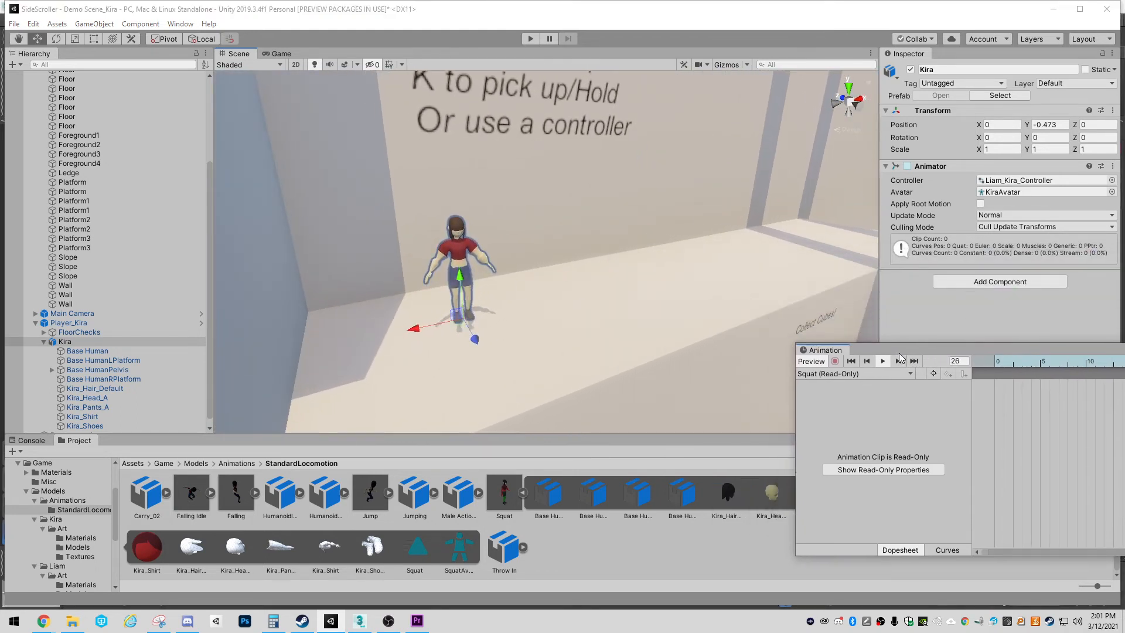
{"action": "left_click", "coordinate": [980, 204]}
{"action": "left_click", "coordinate": [980, 204]}
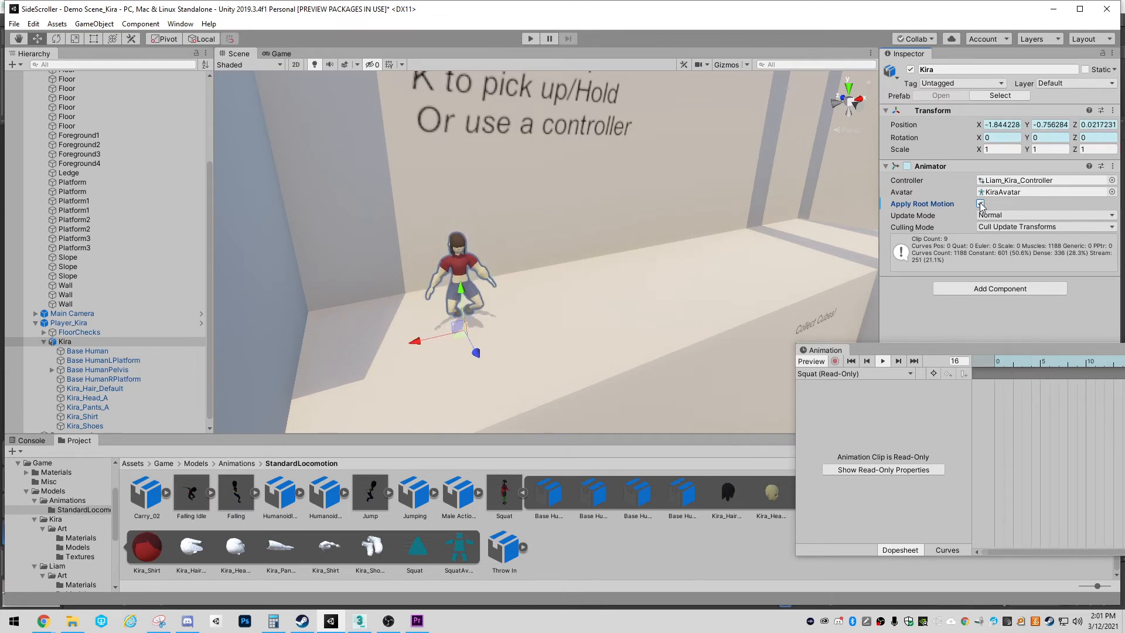
{"action": "left_click", "coordinate": [980, 204]}
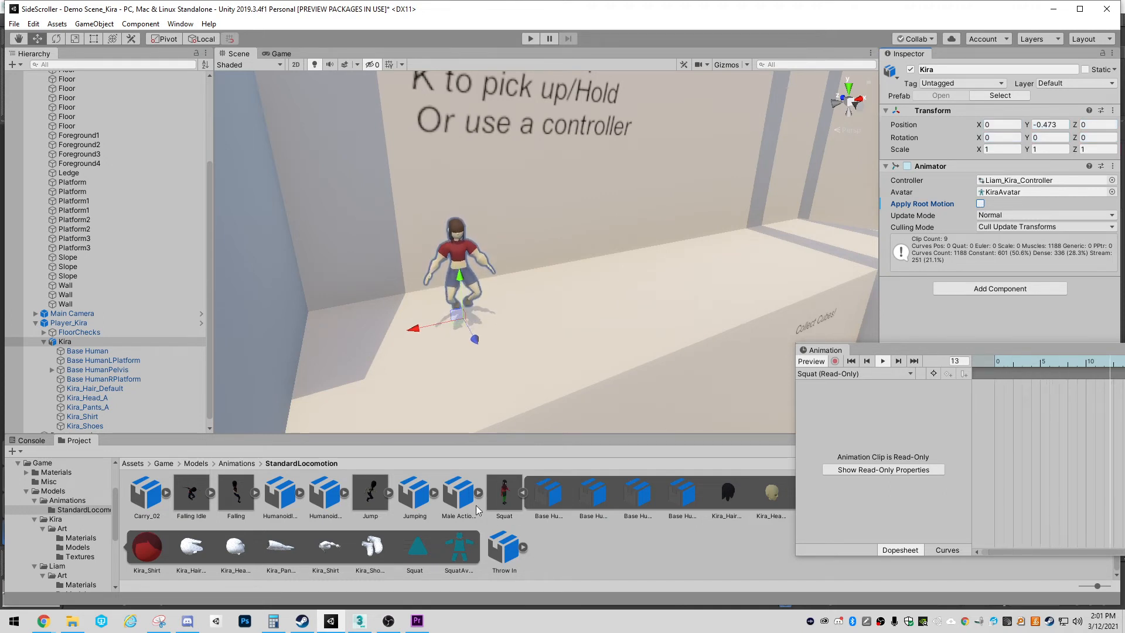
Open the animation import settings of the Squat FBX at the clip's root transform options
{"action": "left_click", "coordinate": [504, 495]}
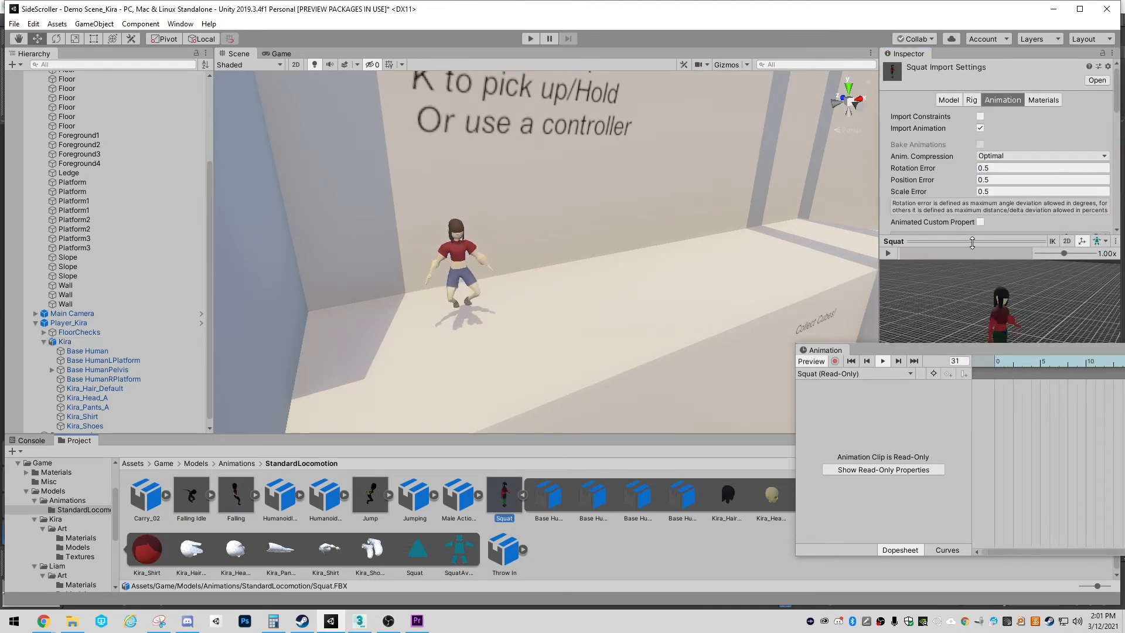
{"action": "left_click", "coordinate": [1002, 100]}
{"action": "scroll", "coordinate": [949, 203], "scroll_direction": "down", "scroll_amount": 3}
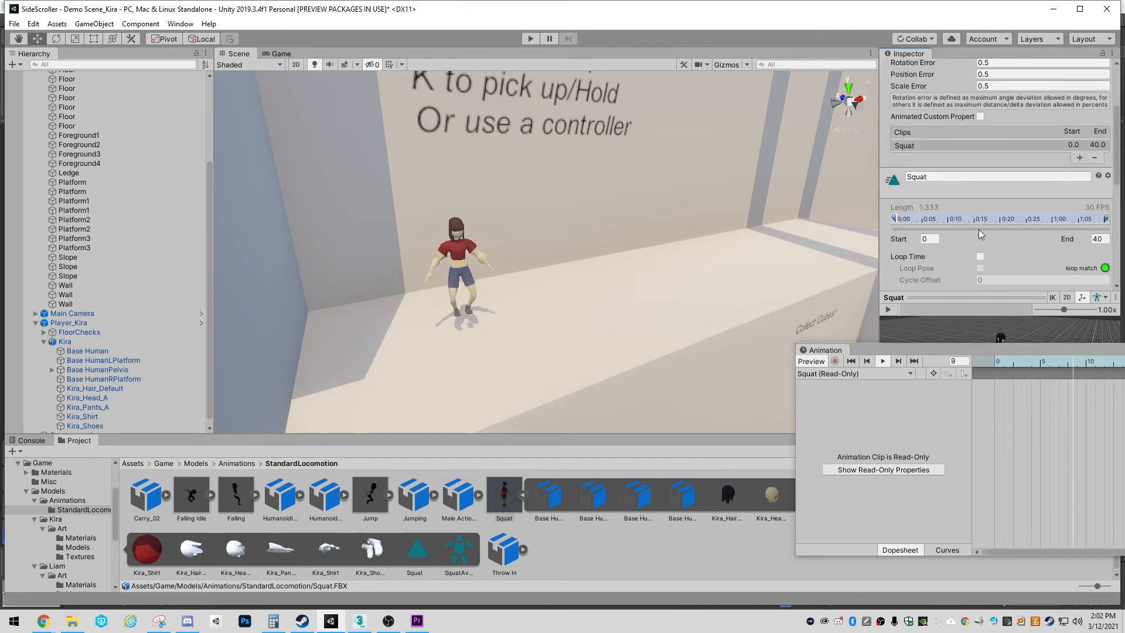
{"action": "scroll", "coordinate": [979, 230], "scroll_direction": "down", "scroll_amount": 3}
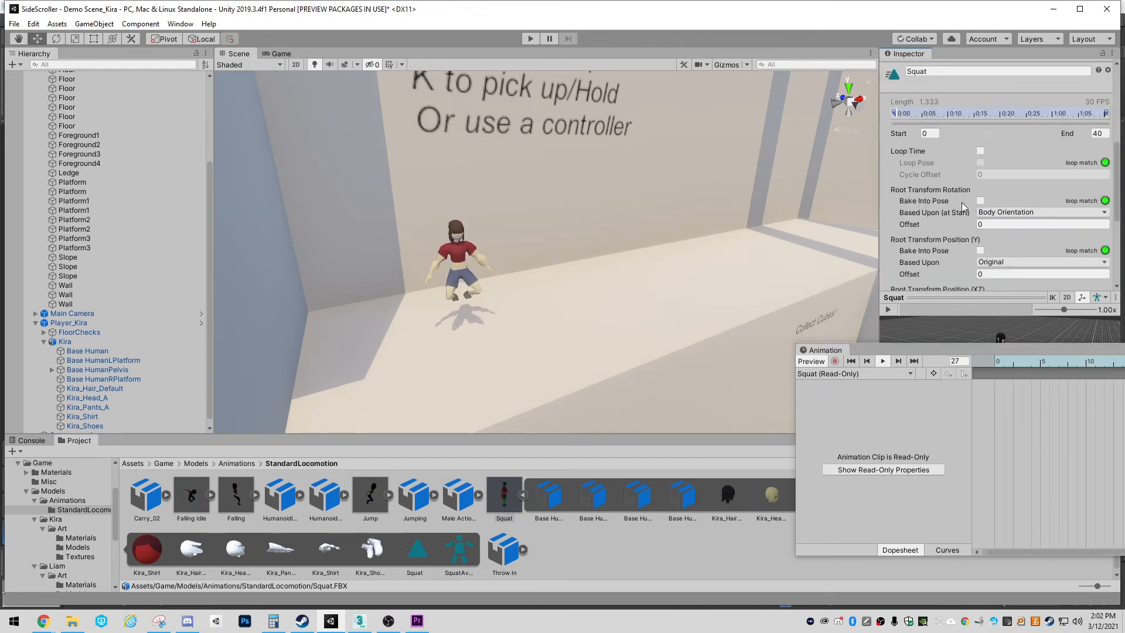
Try basing the Squat clip's Root Transform Rotation on Original, and return it to Body Orientation
{"action": "left_click", "coordinate": [1022, 212]}
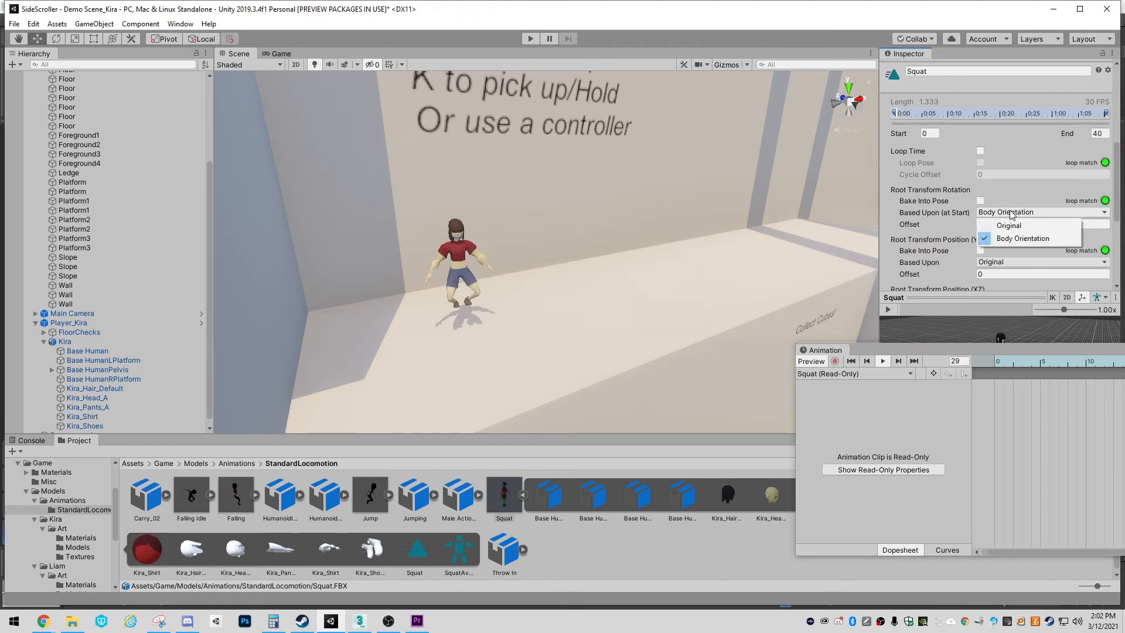
{"action": "left_click", "coordinate": [1004, 227]}
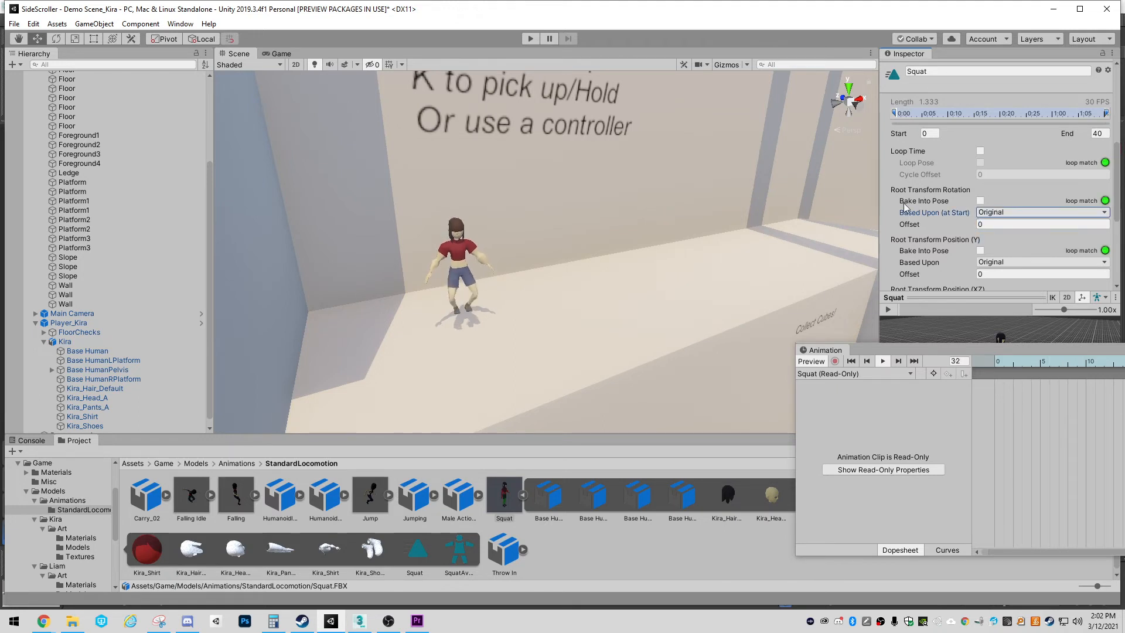
{"action": "scroll", "coordinate": [943, 205], "scroll_direction": "down", "scroll_amount": 3}
{"action": "left_click", "coordinate": [996, 107]}
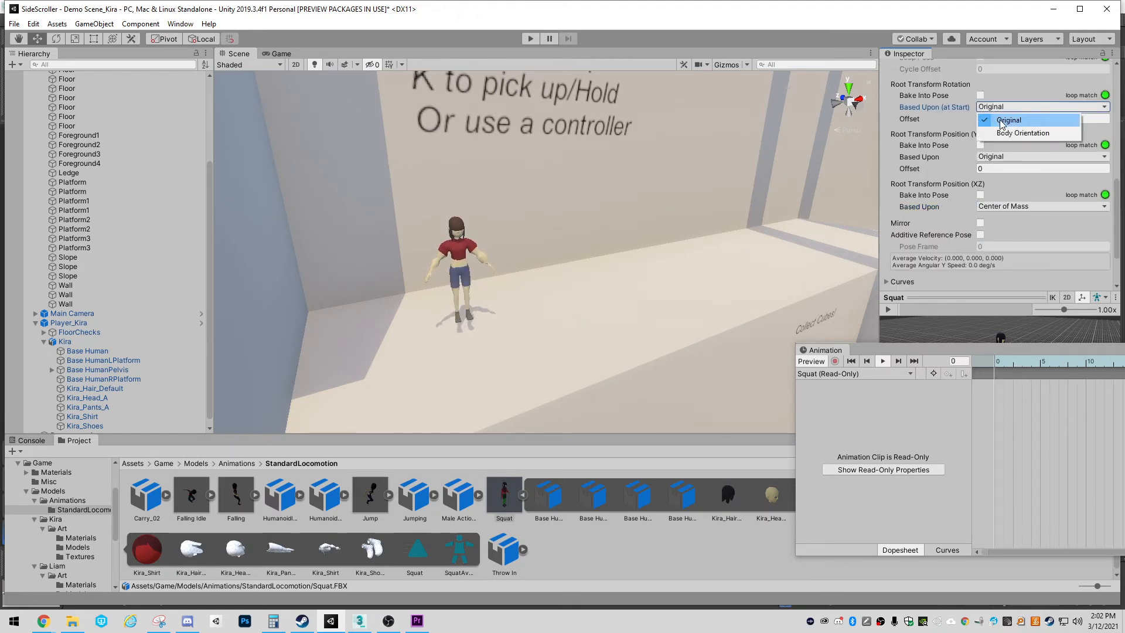
{"action": "left_click", "coordinate": [1003, 133]}
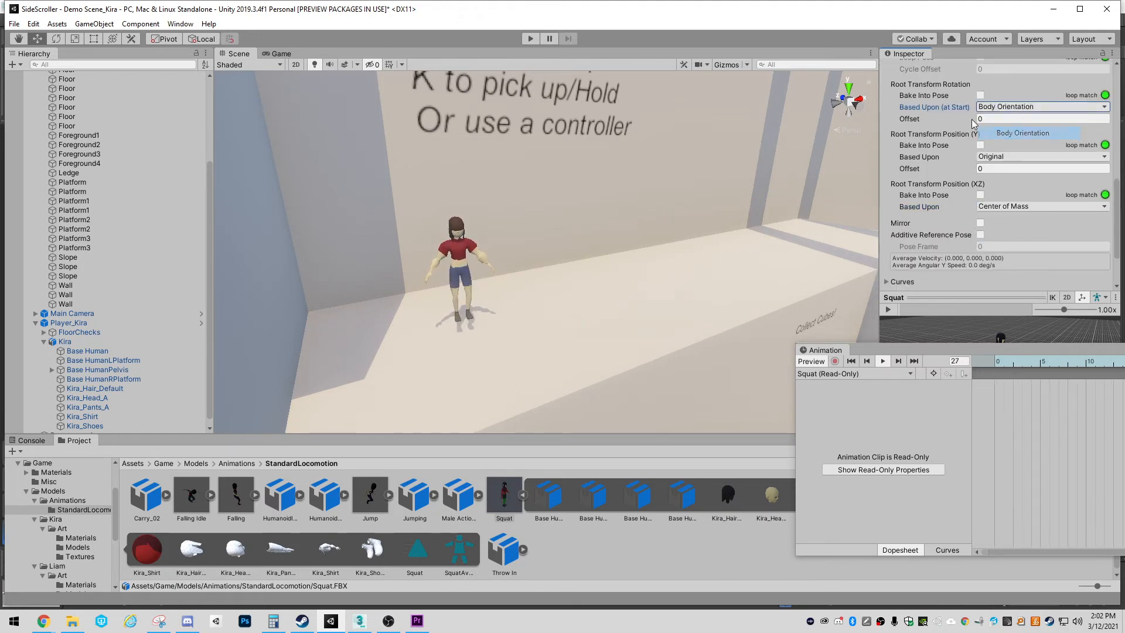
Bake the Squat clip's Root Transform Position (Y) into the pose, based upon Original, and apply the import settings
{"action": "left_click", "coordinate": [987, 158]}
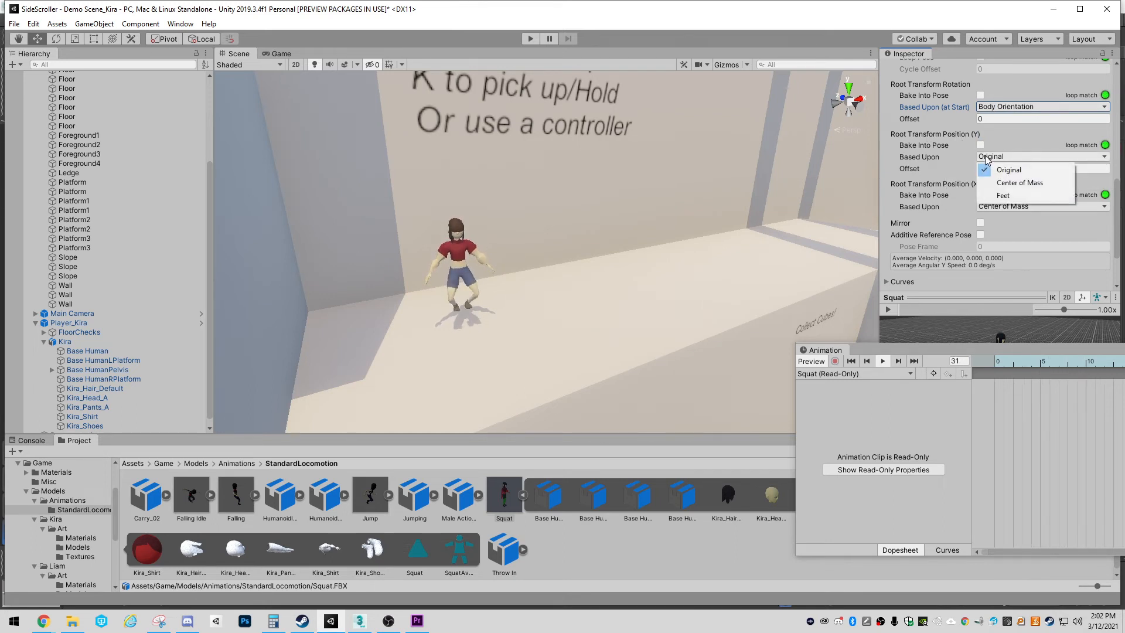
{"action": "left_click", "coordinate": [980, 154]}
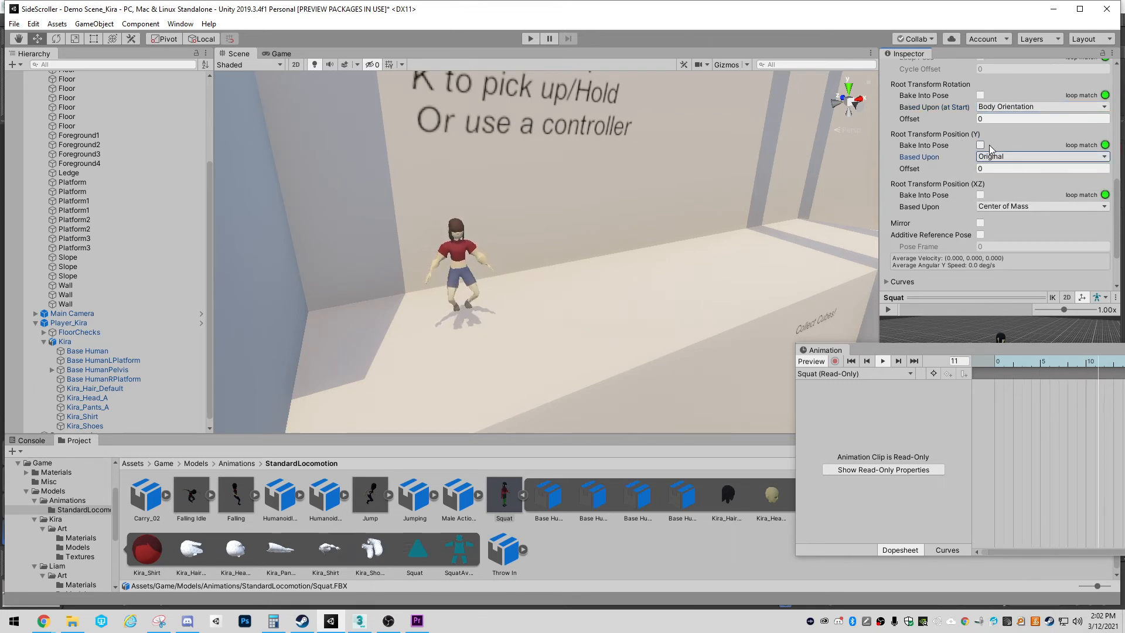
{"action": "left_click", "coordinate": [980, 146]}
{"action": "scroll", "coordinate": [1059, 239], "scroll_direction": "down", "scroll_amount": 3}
{"action": "left_click", "coordinate": [1095, 281]}
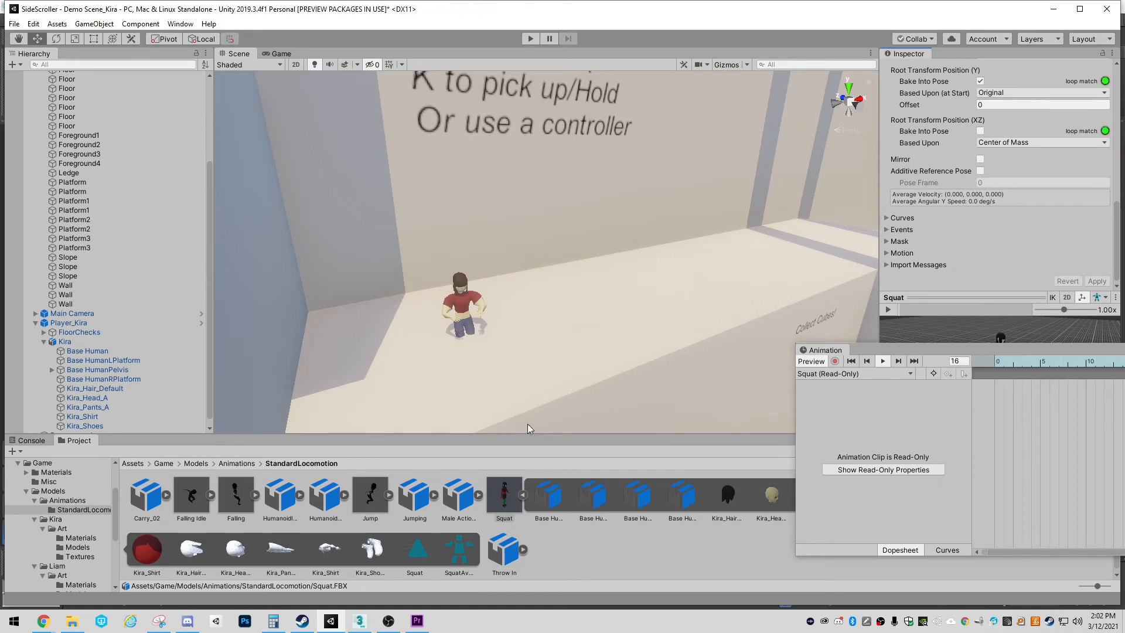
Play the Push clip on Kira and check her height above the floor
{"action": "left_click", "coordinate": [858, 373]}
{"action": "left_click", "coordinate": [862, 450]}
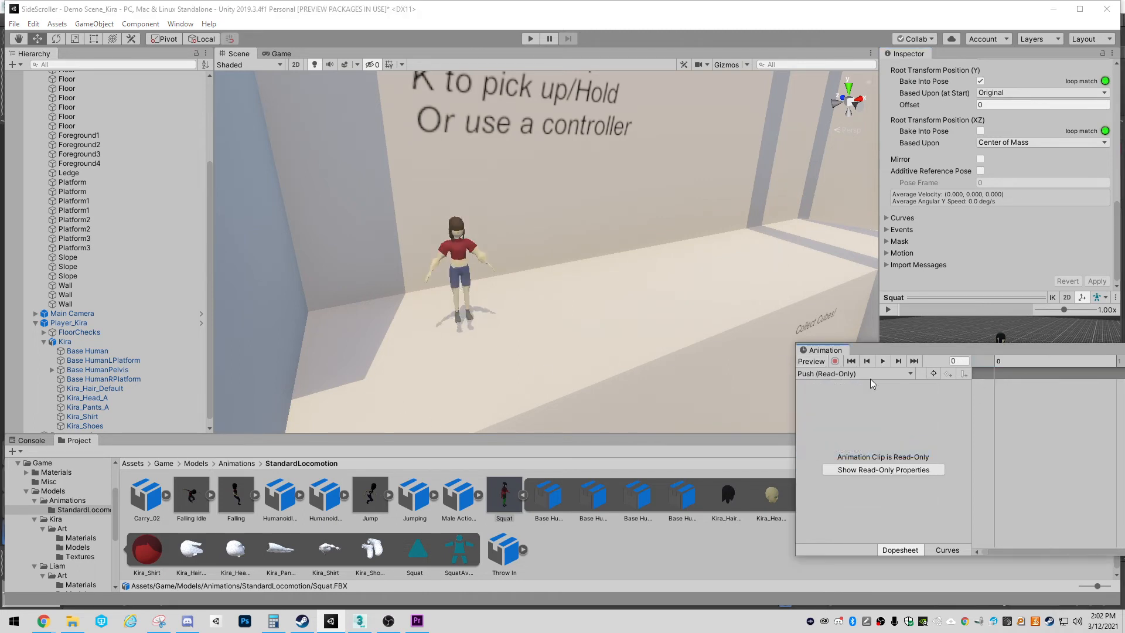
{"action": "left_click", "coordinate": [882, 364]}
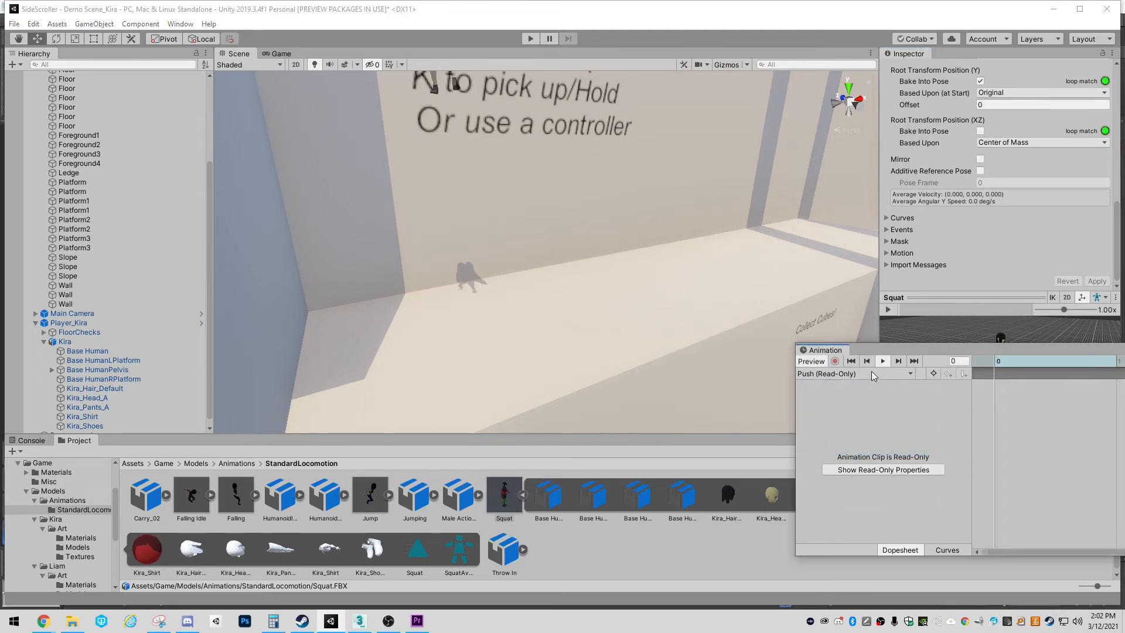
{"action": "right_click_drag", "start_coordinate": [577, 328], "coordinate": [495, 243]}
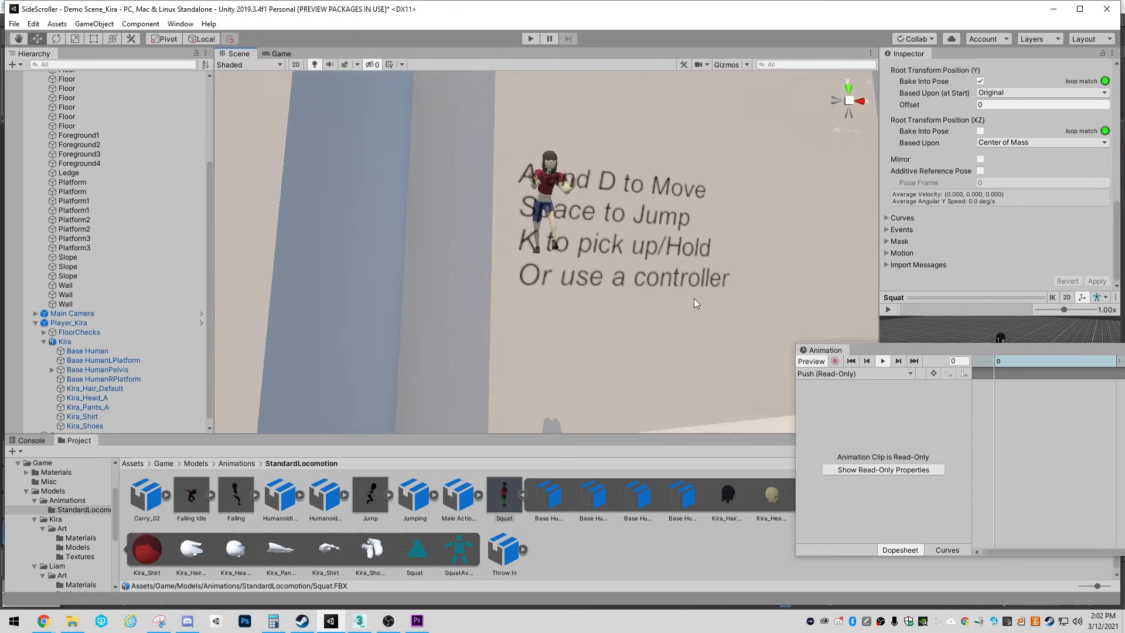
{"action": "right_click_drag", "start_coordinate": [652, 310], "coordinate": [657, 340]}
Play the Jump and Falling clips on Kira to compare their vertical placement
{"action": "left_click", "coordinate": [868, 374]}
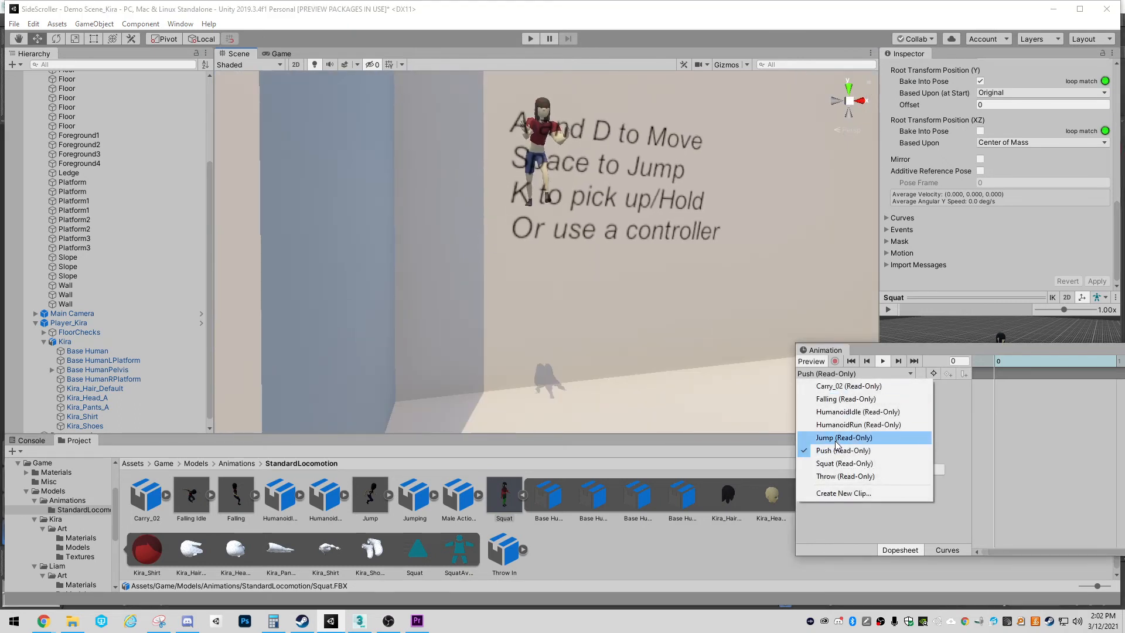
{"action": "left_click", "coordinate": [861, 440]}
{"action": "left_click", "coordinate": [883, 361]}
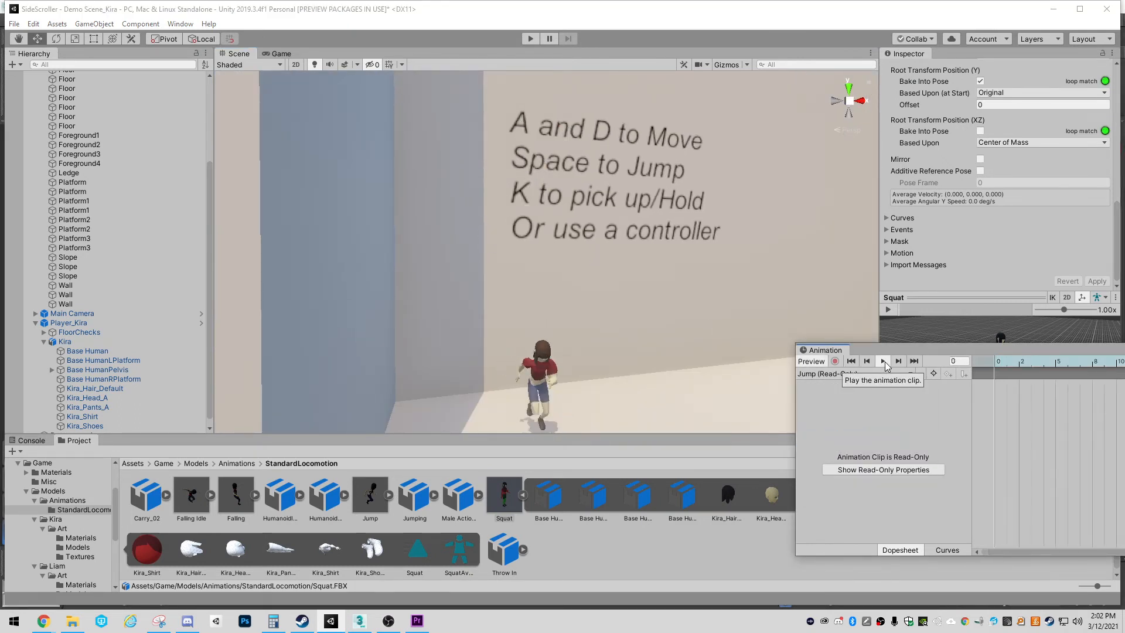
{"action": "left_click", "coordinate": [837, 376]}
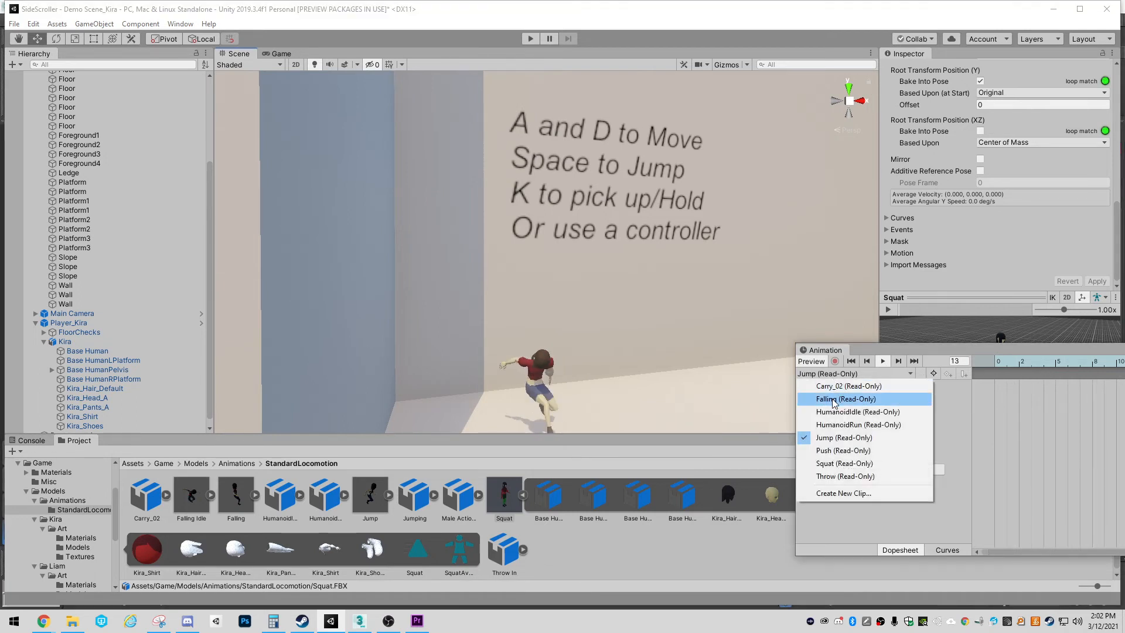
{"action": "left_click", "coordinate": [833, 400]}
{"action": "left_click", "coordinate": [882, 361]}
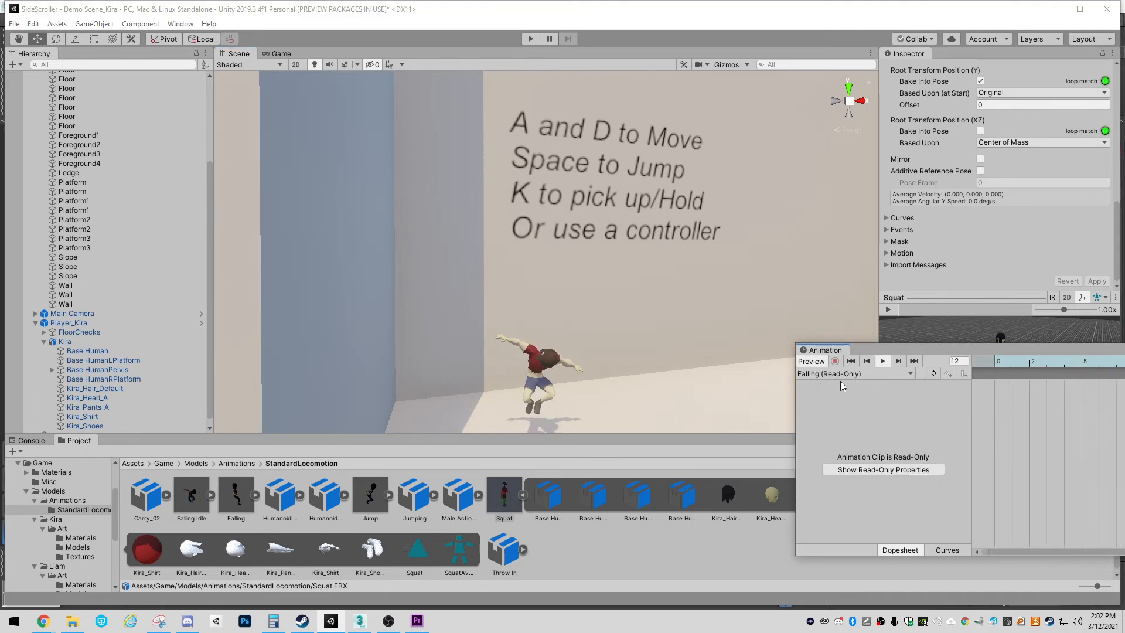
Play the Throw clip on Kira and compare it with the rebaked Squat clip
{"action": "left_click", "coordinate": [839, 374]}
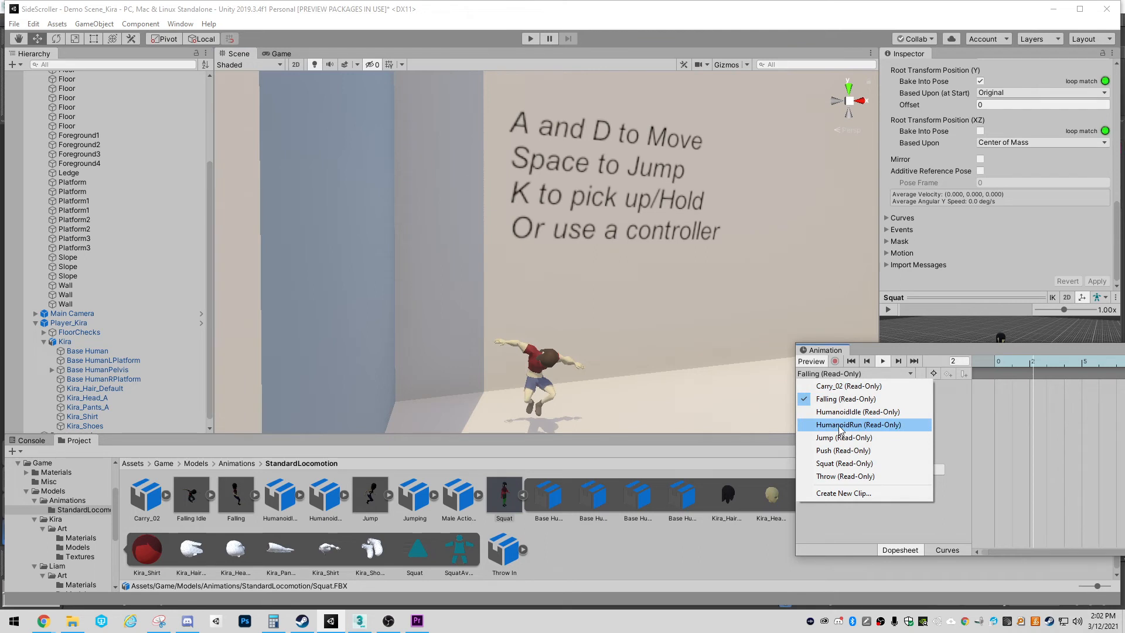
{"action": "left_click", "coordinate": [838, 477]}
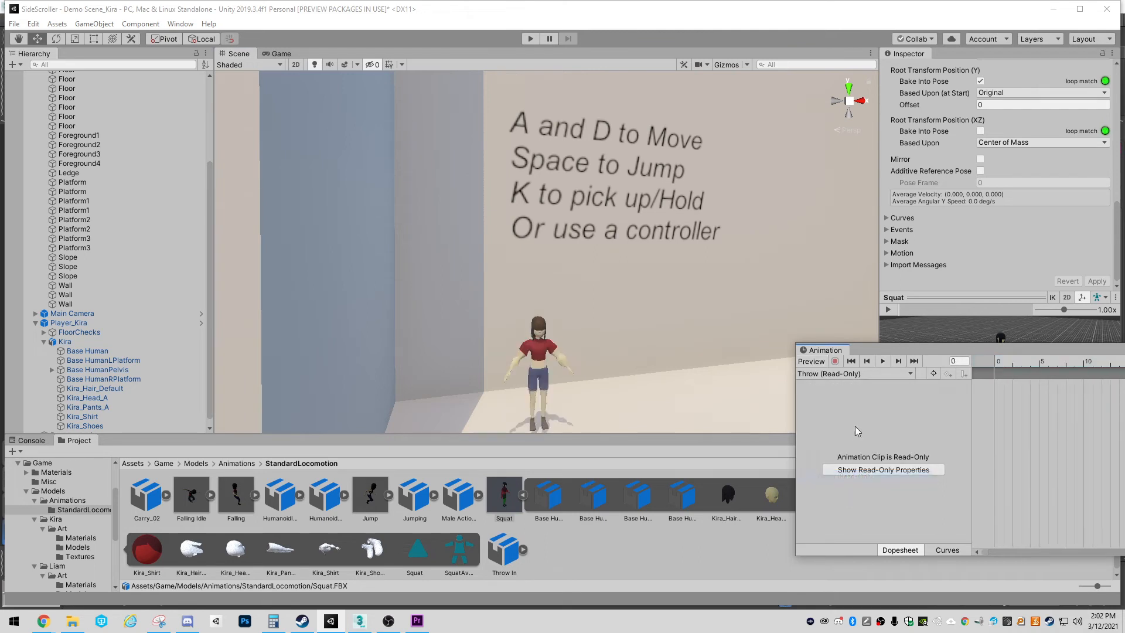
{"action": "left_click", "coordinate": [881, 363]}
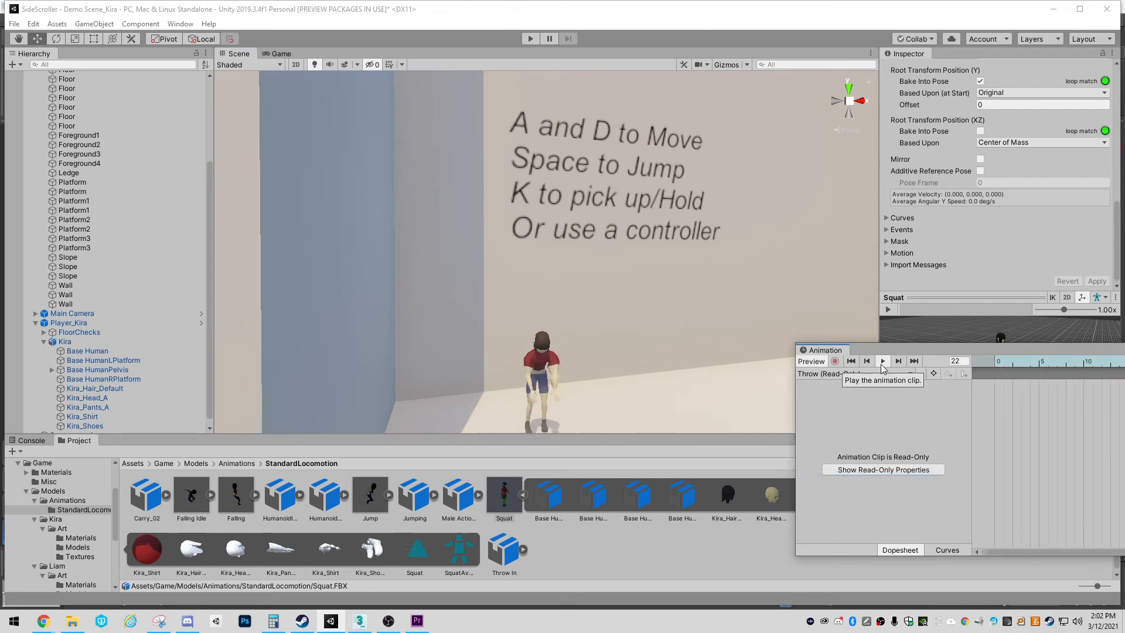
{"action": "left_click", "coordinate": [838, 378]}
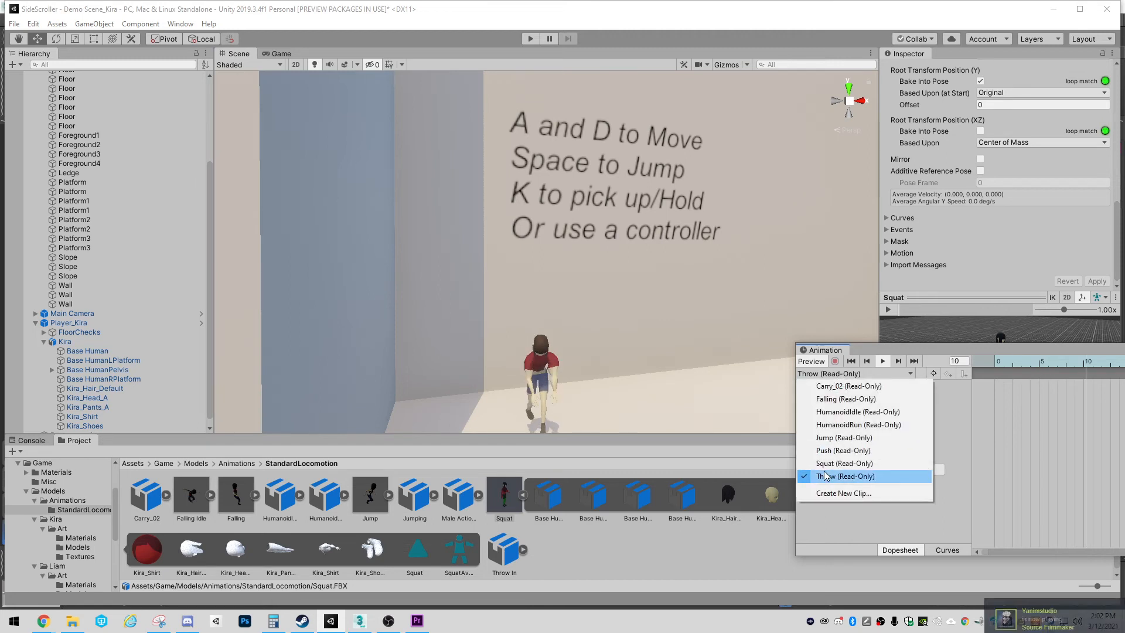
{"action": "left_click", "coordinate": [826, 467]}
{"action": "left_click", "coordinate": [882, 363]}
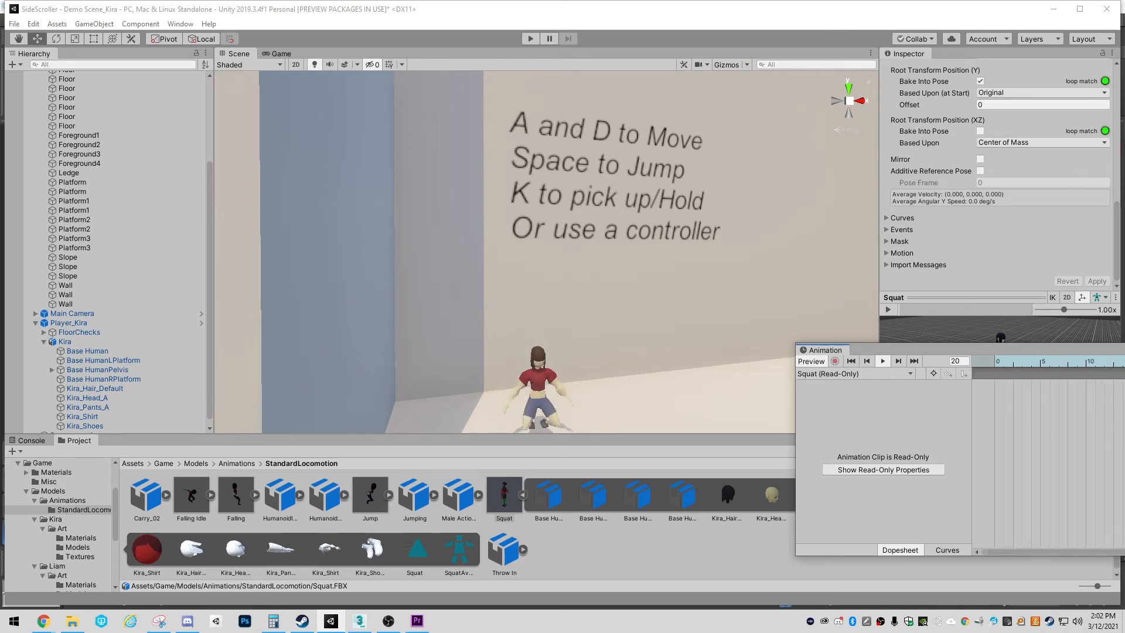
Run the game with the Animator parameters in view and fire the Squat trigger
{"action": "left_click", "coordinate": [935, 246]}
{"action": "left_click", "coordinate": [531, 39]}
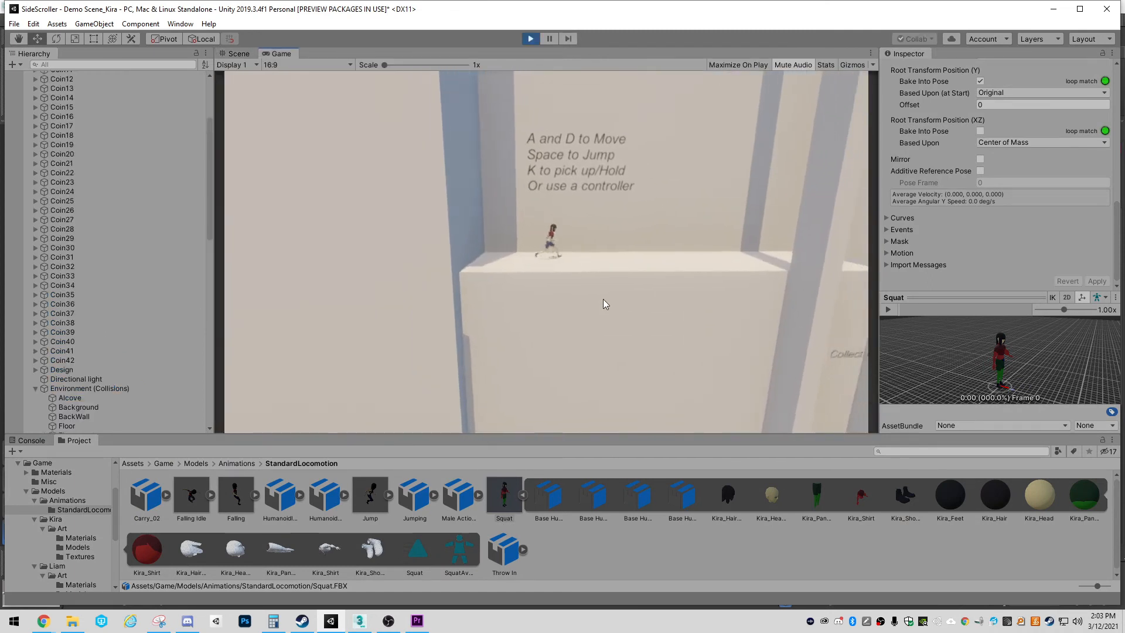
{"action": "left_click_drag", "start_coordinate": [1124, 101], "coordinate": [922, 106]}
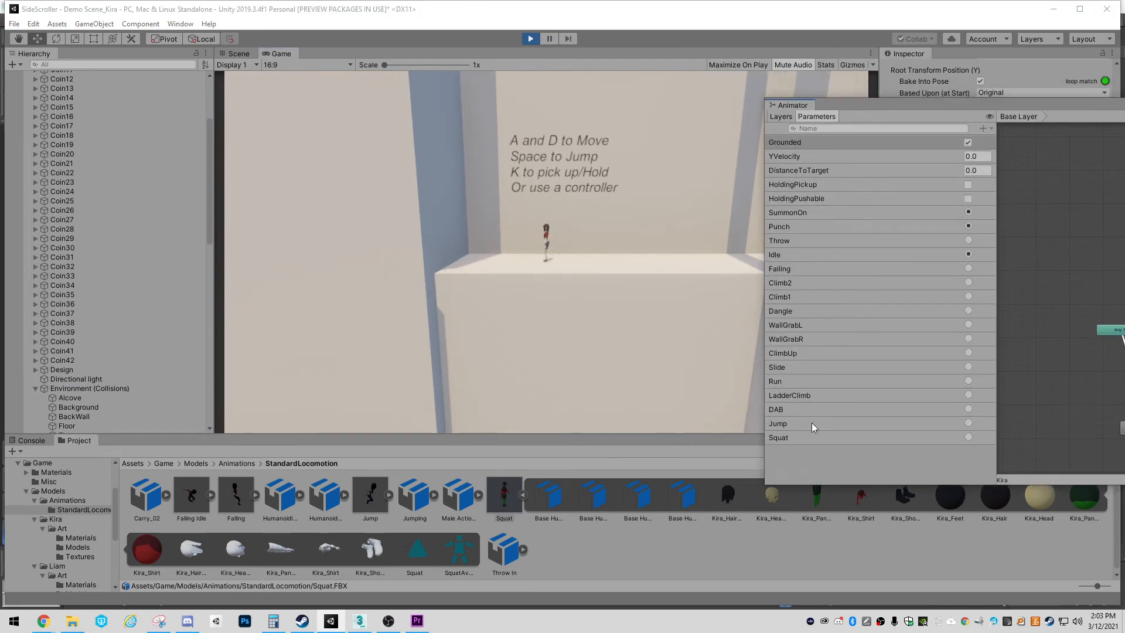
{"action": "left_click", "coordinate": [968, 437]}
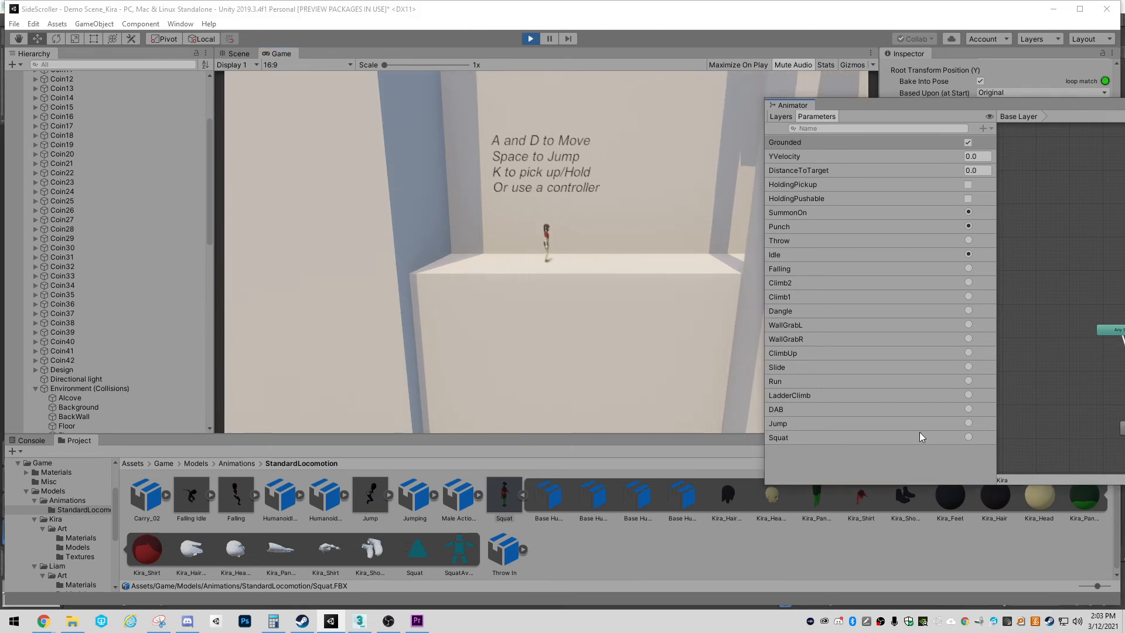
Run Kira back and forth on the starting platform in the game, and fire the Squat trigger again
{"action": "left_click", "coordinate": [612, 340]}
{"action": "key", "text": "a"}
{"action": "key", "text": "d"}
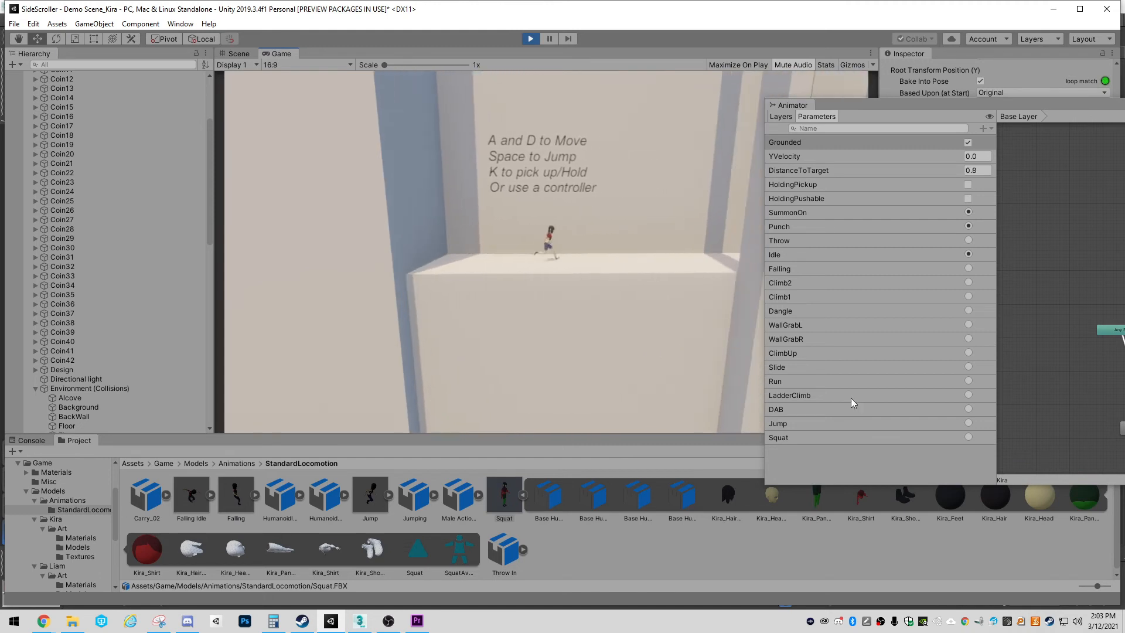
{"action": "key", "text": "a"}
{"action": "key", "text": "d"}
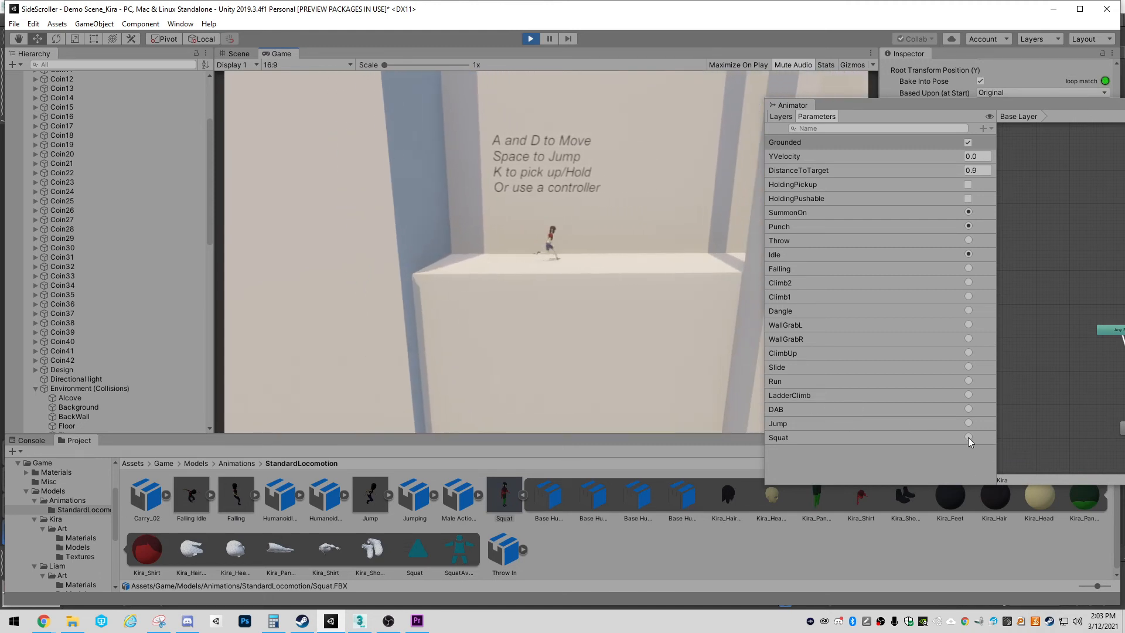
{"action": "key", "text": "a"}
{"action": "key", "text": "d"}
{"action": "left_click", "coordinate": [968, 436]}
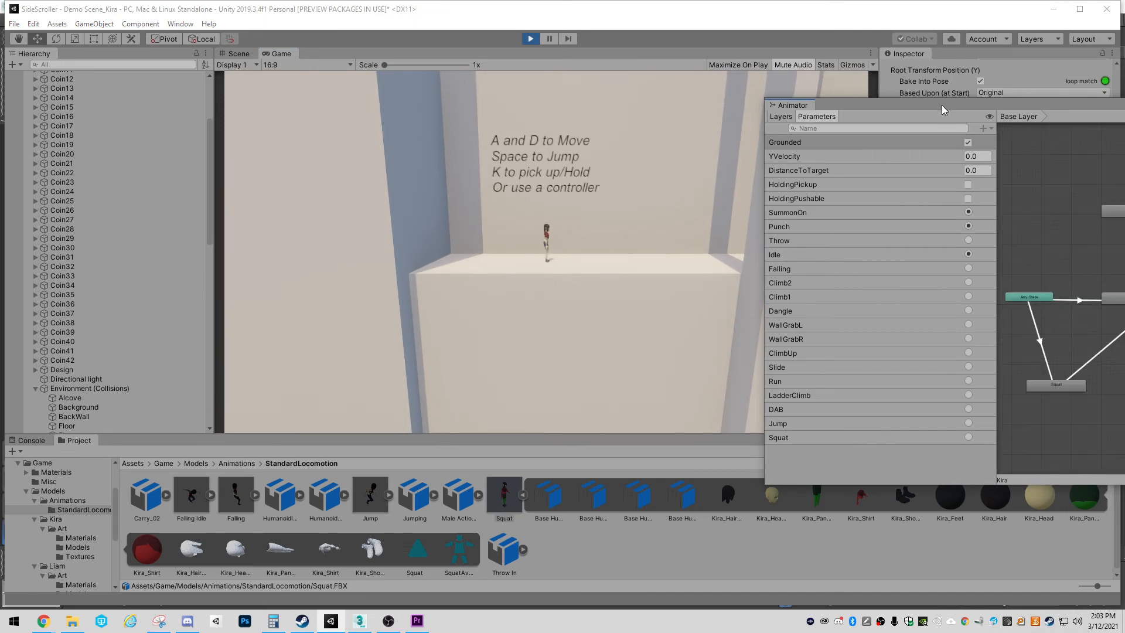
Move the Animator window clear of the Game view and test Kira's movement and jump on the platform
{"action": "left_click_drag", "start_coordinate": [941, 104], "coordinate": [1093, 169]}
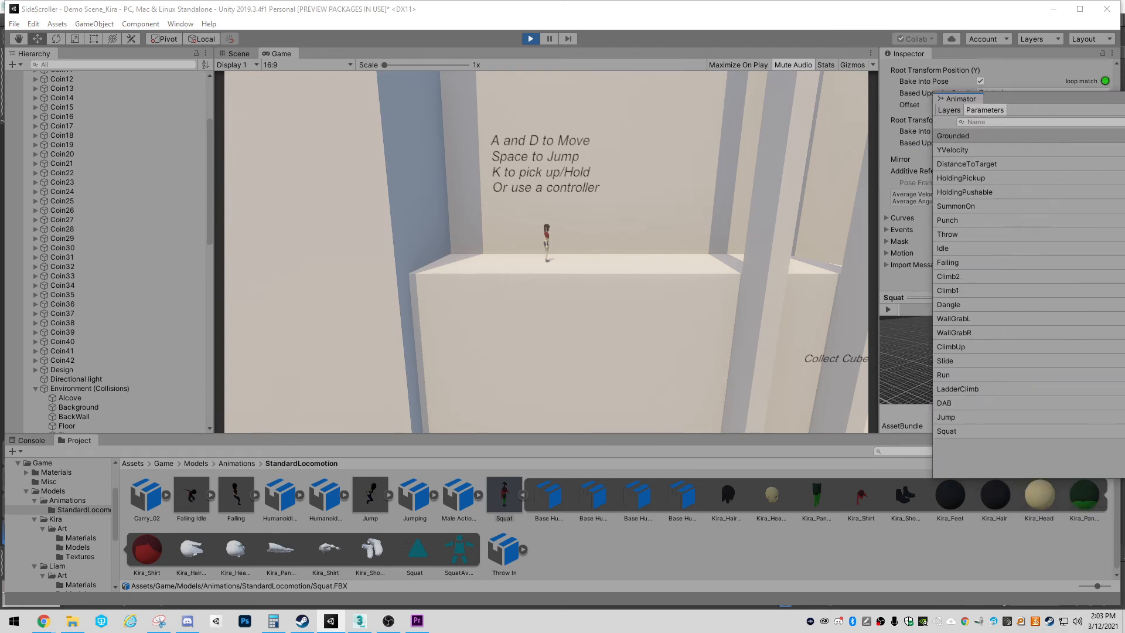
{"action": "left_click", "coordinate": [708, 223]}
{"action": "key", "text": "a"}
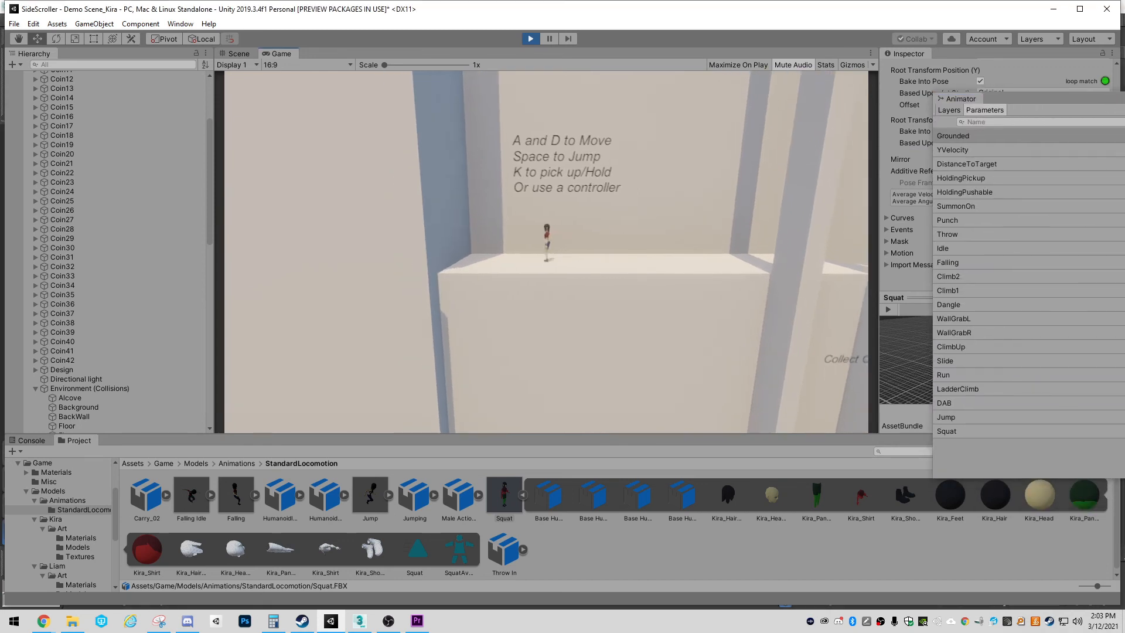
{"action": "left_click", "coordinate": [1124, 263]}
{"action": "left_click", "coordinate": [652, 275]}
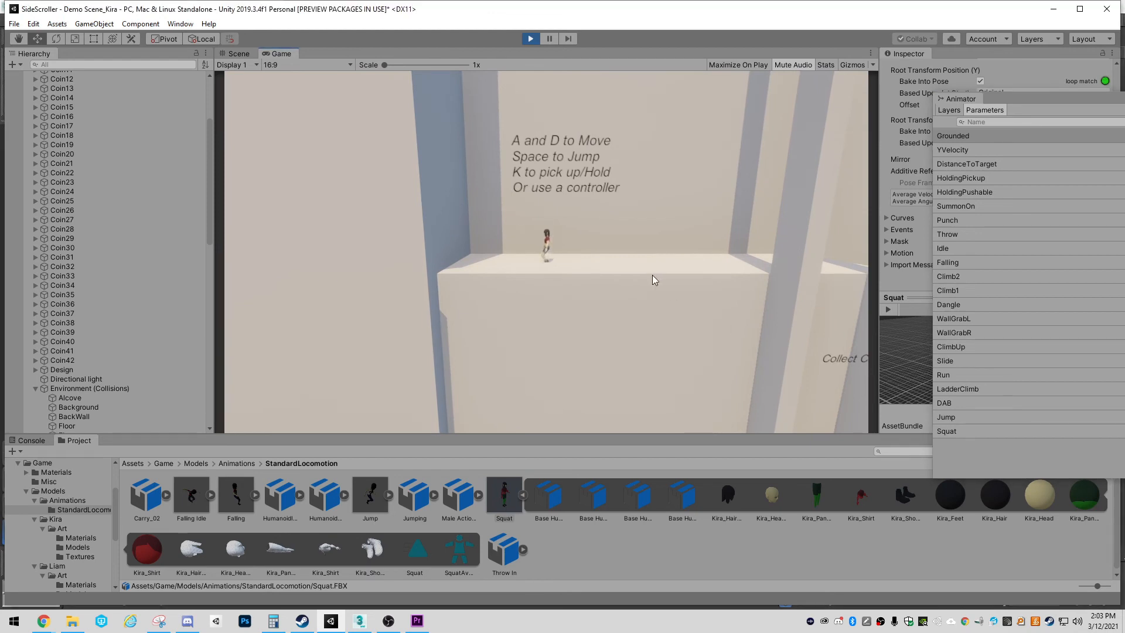
{"action": "key", "text": "space"}
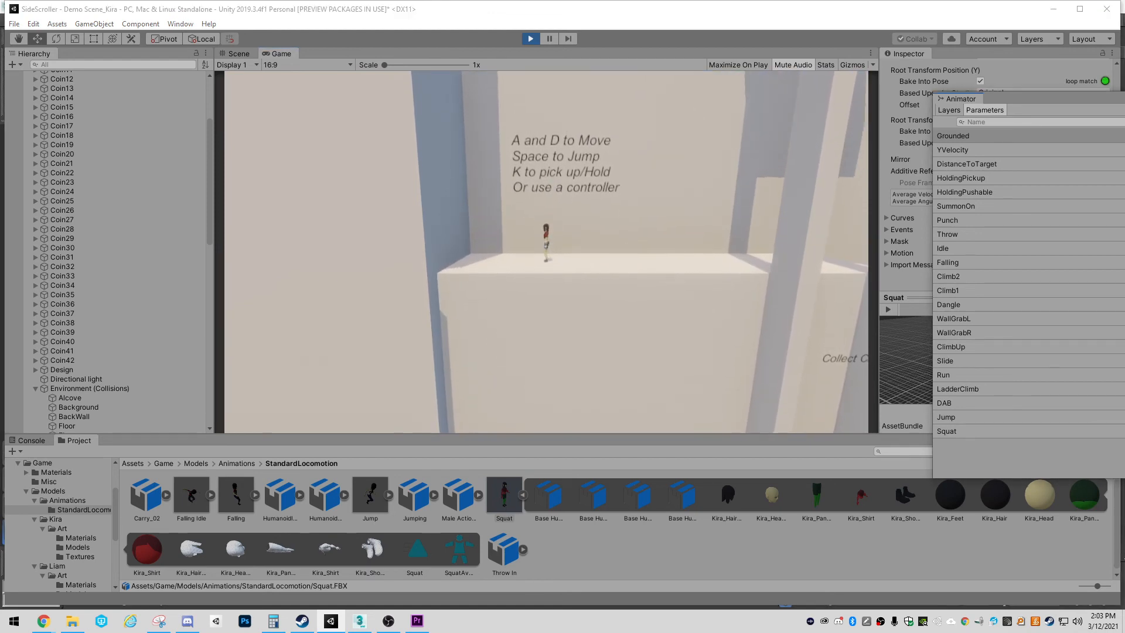
{"action": "left_click", "coordinate": [635, 289]}
{"action": "key", "text": "space"}
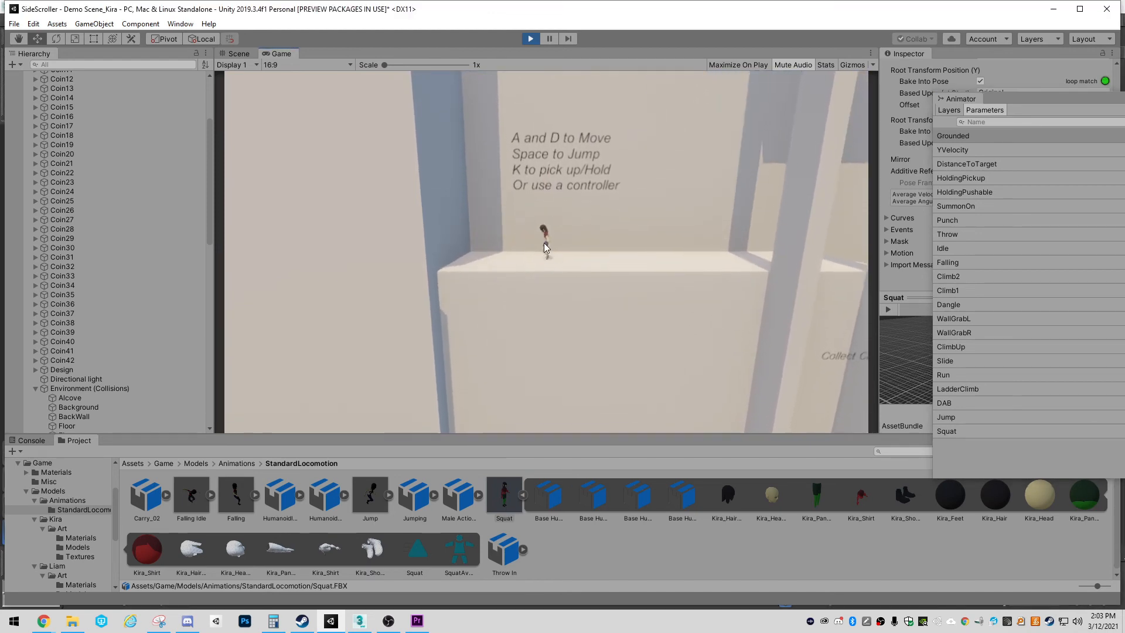
Bring the Animator graph back into view and inspect the Any State to Jump and Squat to Idle transitions
{"action": "left_click_drag", "start_coordinate": [1122, 99], "coordinate": [784, 54]}
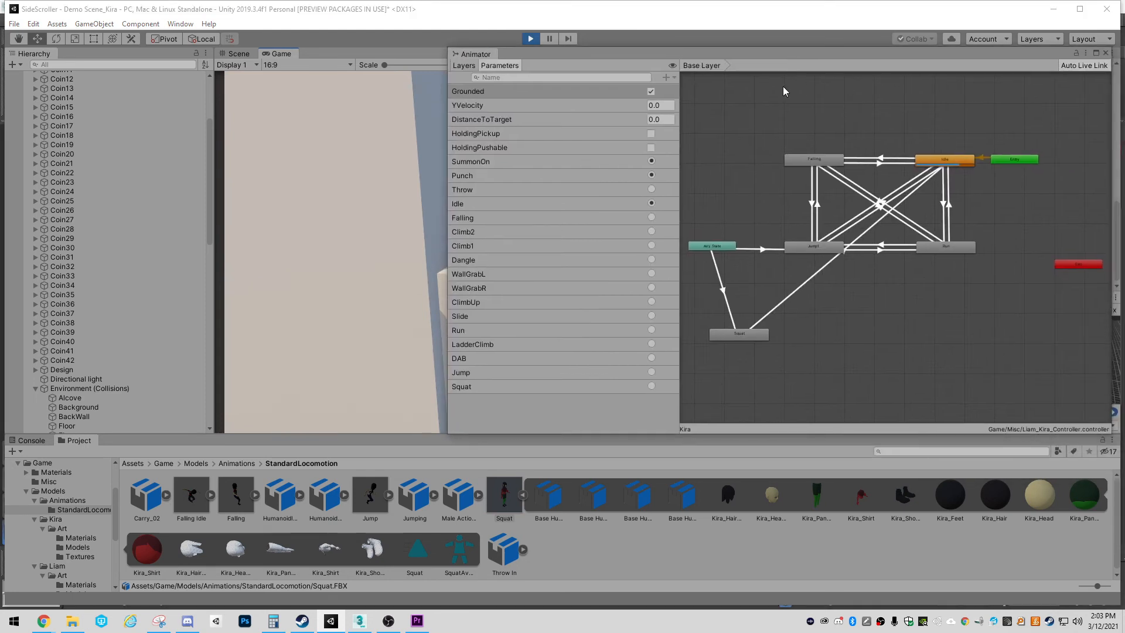
{"action": "left_click", "coordinate": [782, 86]}
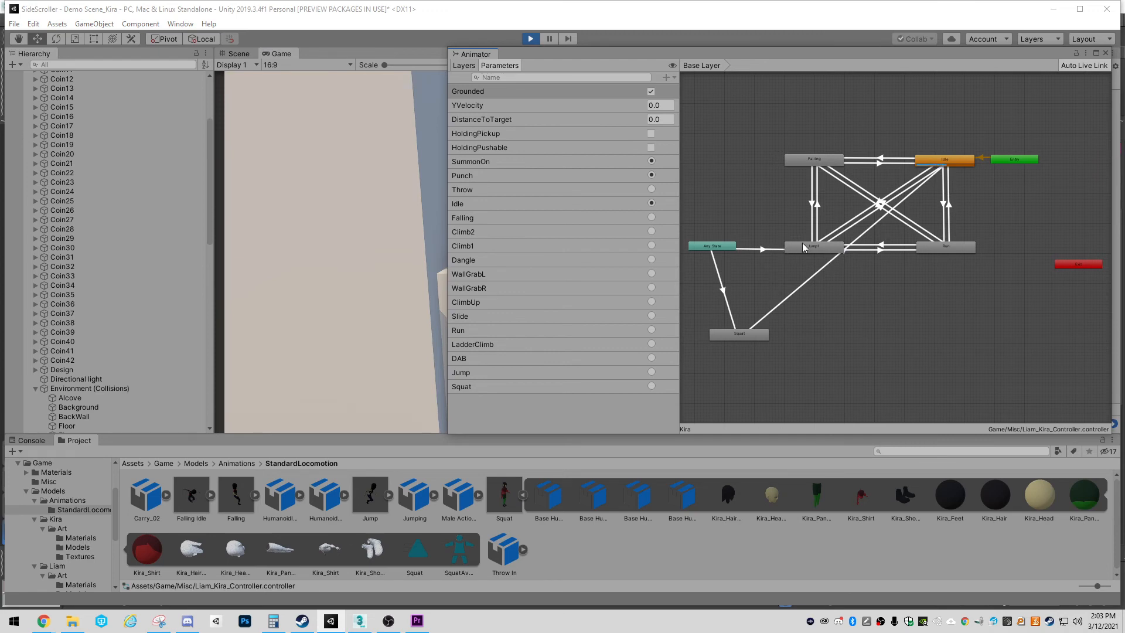
{"action": "left_click", "coordinate": [761, 250]}
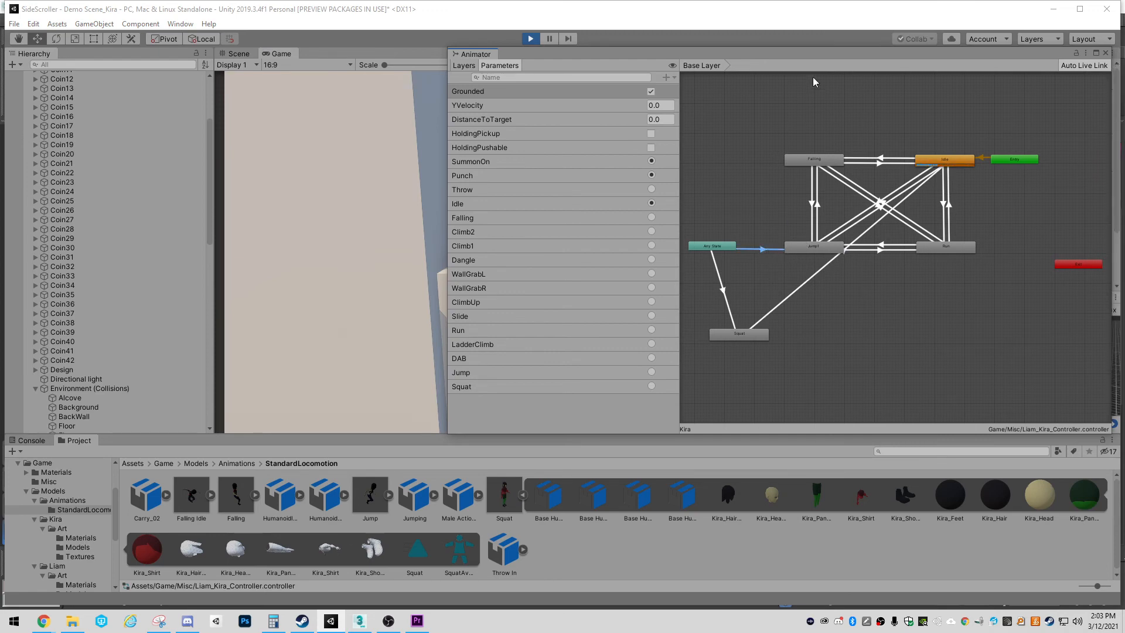
{"action": "left_click_drag", "start_coordinate": [815, 58], "coordinate": [788, 61]}
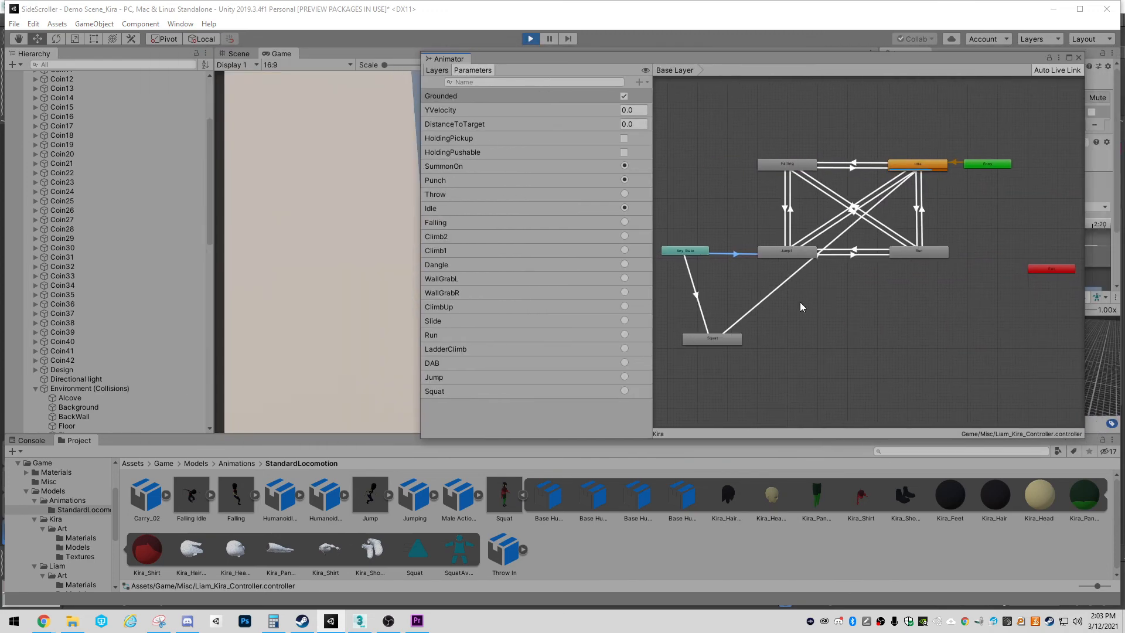
{"action": "left_click", "coordinate": [752, 306]}
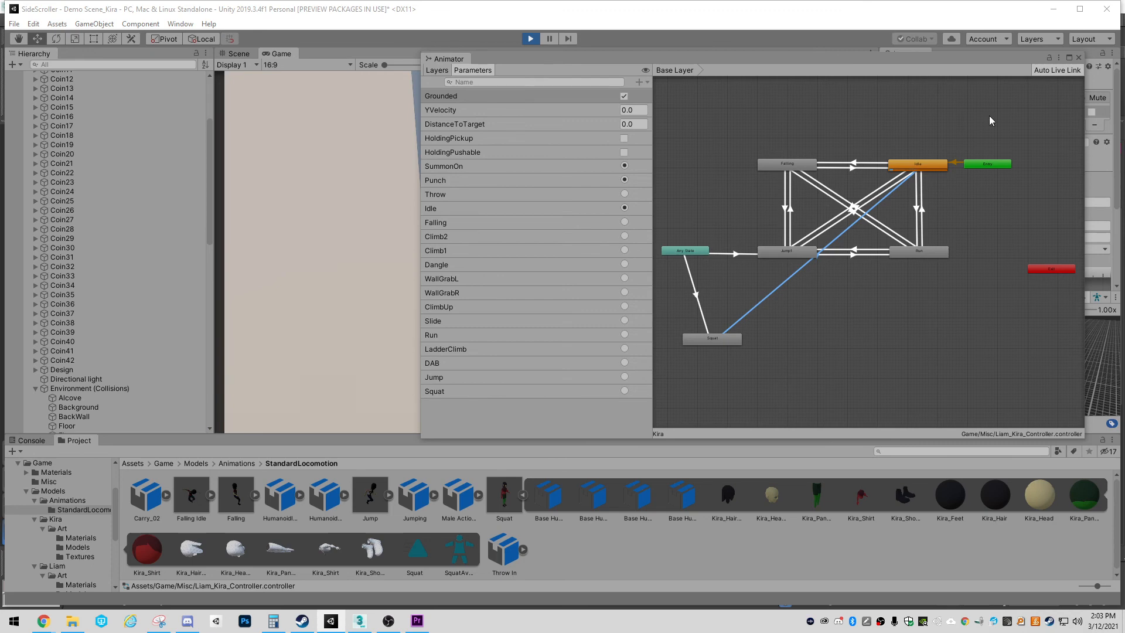
Move the Animator window away and test Kira's jumps combined with running in both directions
{"action": "left_click_drag", "start_coordinate": [652, 61], "coordinate": [1124, 54]}
{"action": "left_click", "coordinate": [721, 222]}
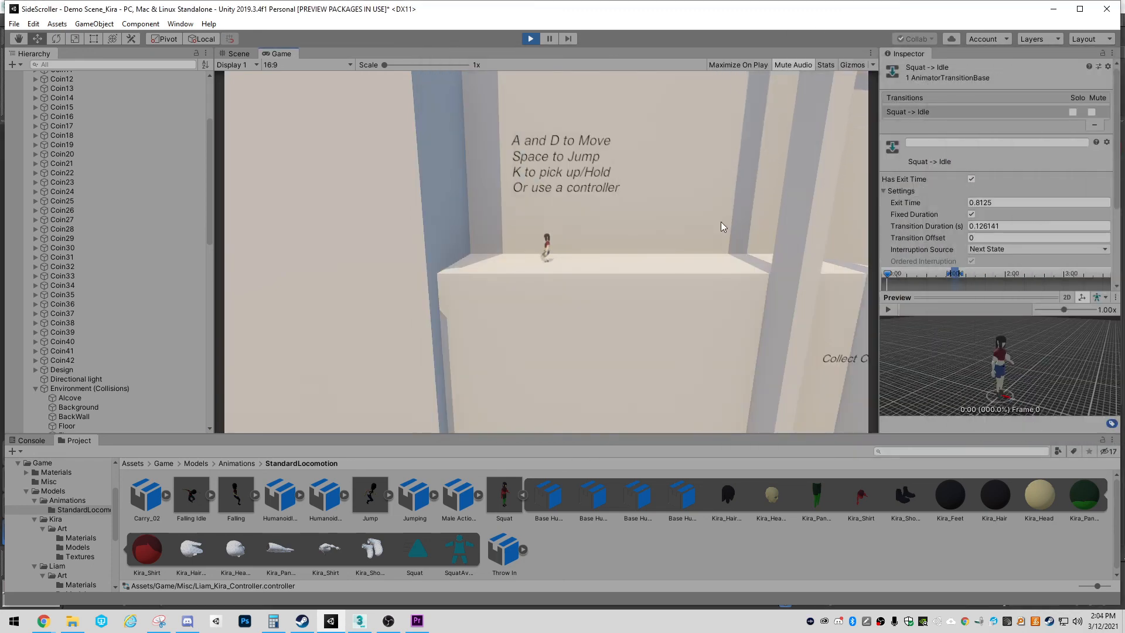
{"action": "key", "text": "space"}
{"action": "key", "text": "d"}
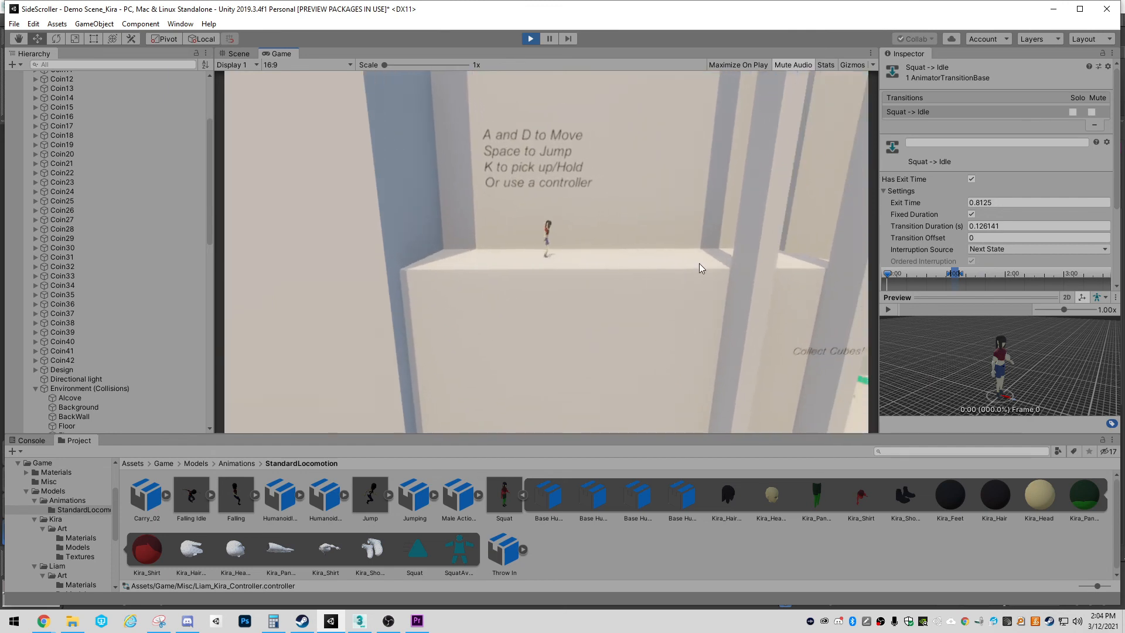
{"action": "key", "text": "a"}
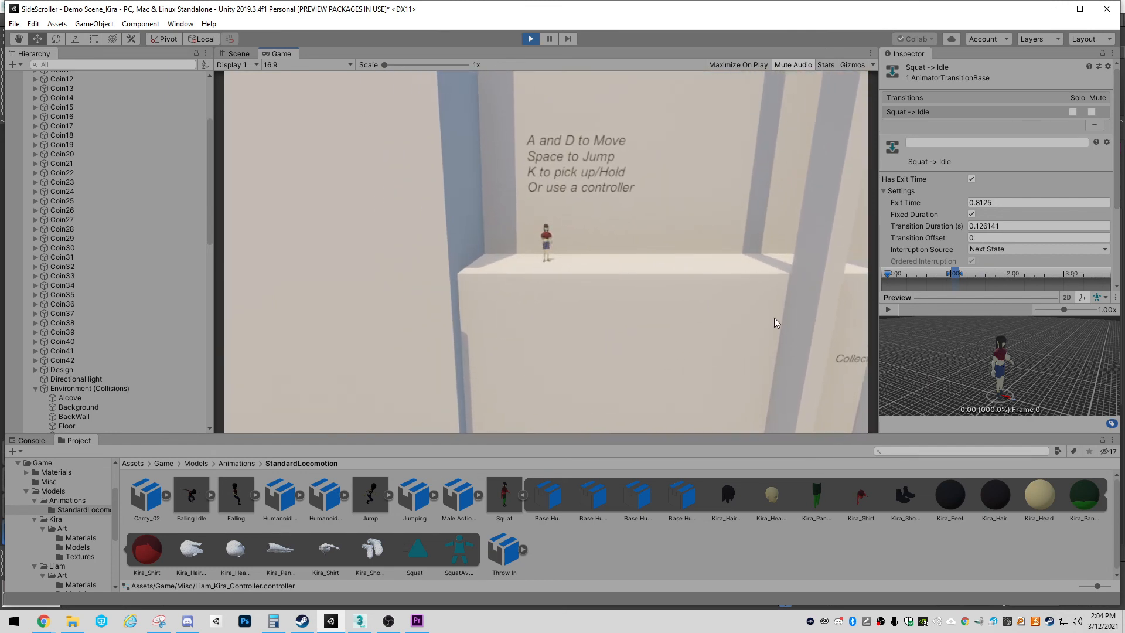
{"action": "key", "text": "d"}
{"action": "key", "text": "a"}
{"action": "key", "text": "space"}
{"action": "key", "text": "d"}
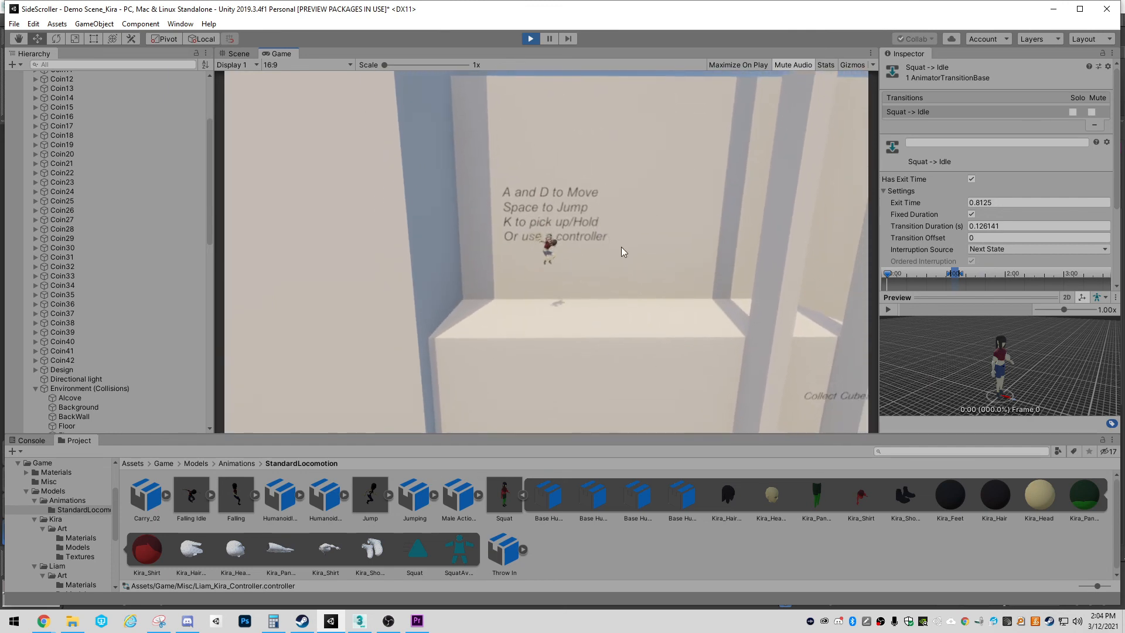
{"action": "key", "text": "space"}
{"action": "key", "text": "a"}
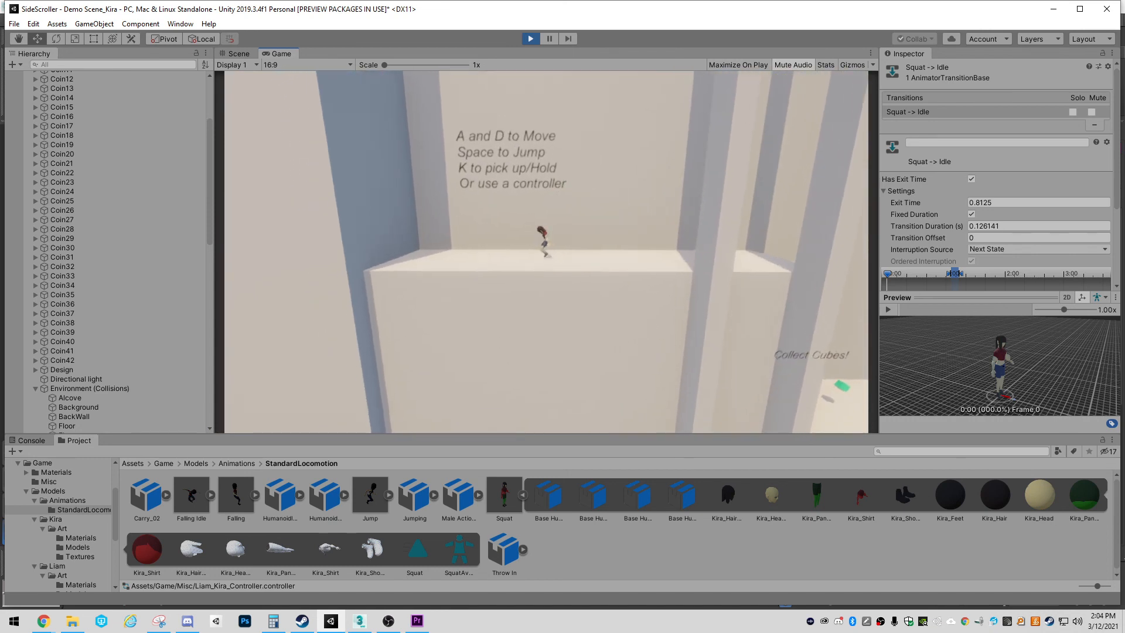
{"action": "key", "text": "a"}
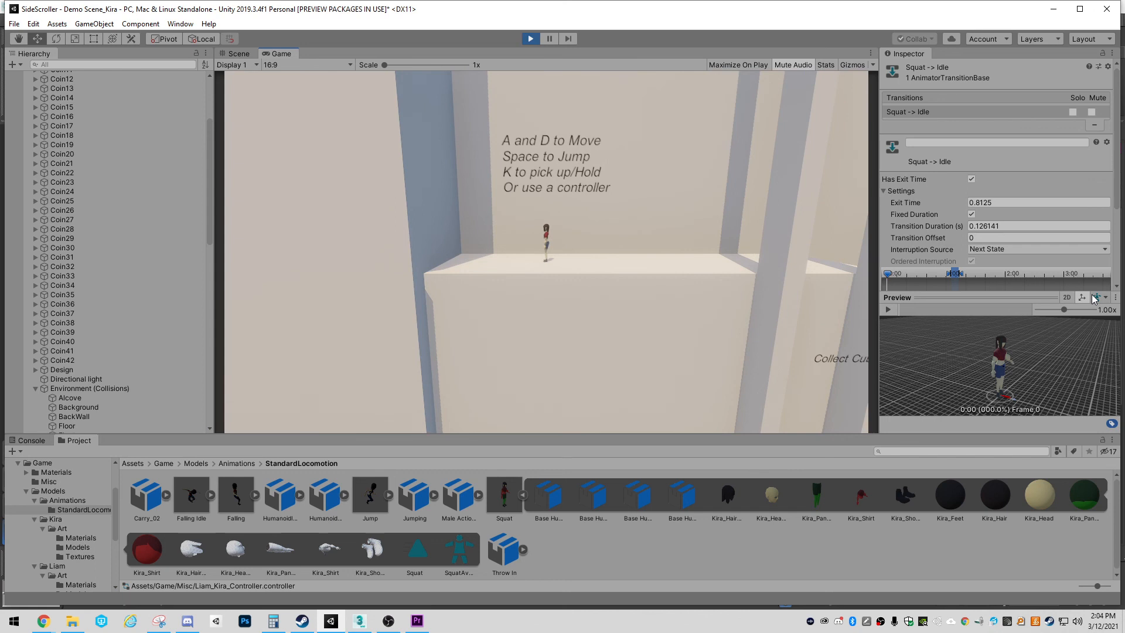
Select the Kira object under Player_Kira in the scene hierarchy to examine its Animator component
{"action": "scroll", "coordinate": [111, 231], "scroll_direction": "up", "scroll_amount": 5}
{"action": "scroll", "coordinate": [119, 247], "scroll_direction": "down", "scroll_amount": 10}
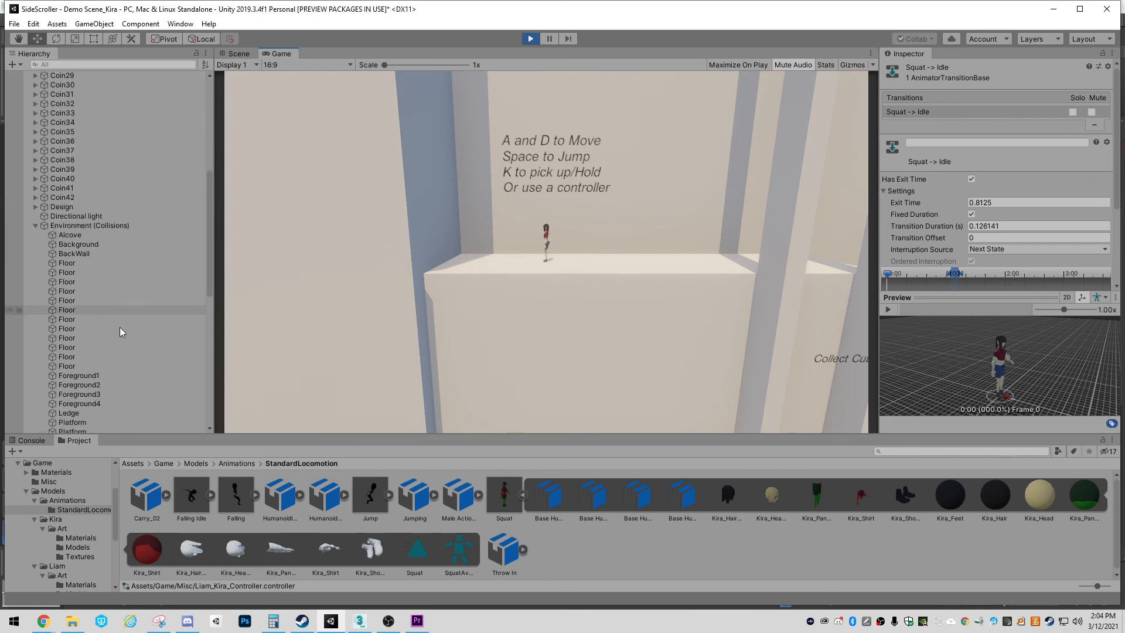
{"action": "scroll", "coordinate": [120, 327], "scroll_direction": "down", "scroll_amount": 10}
{"action": "left_click", "coordinate": [78, 195]}
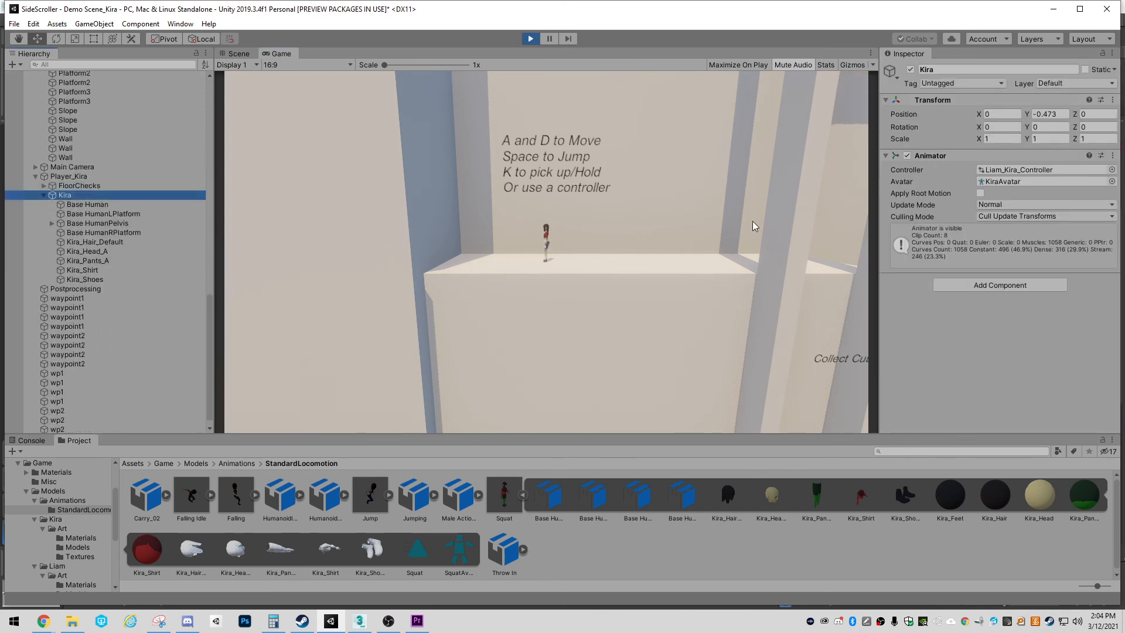
Select Player_Kira and examine its Rigidbody, Character Motor, Player Move and Throwing components
{"action": "left_click", "coordinate": [73, 177]}
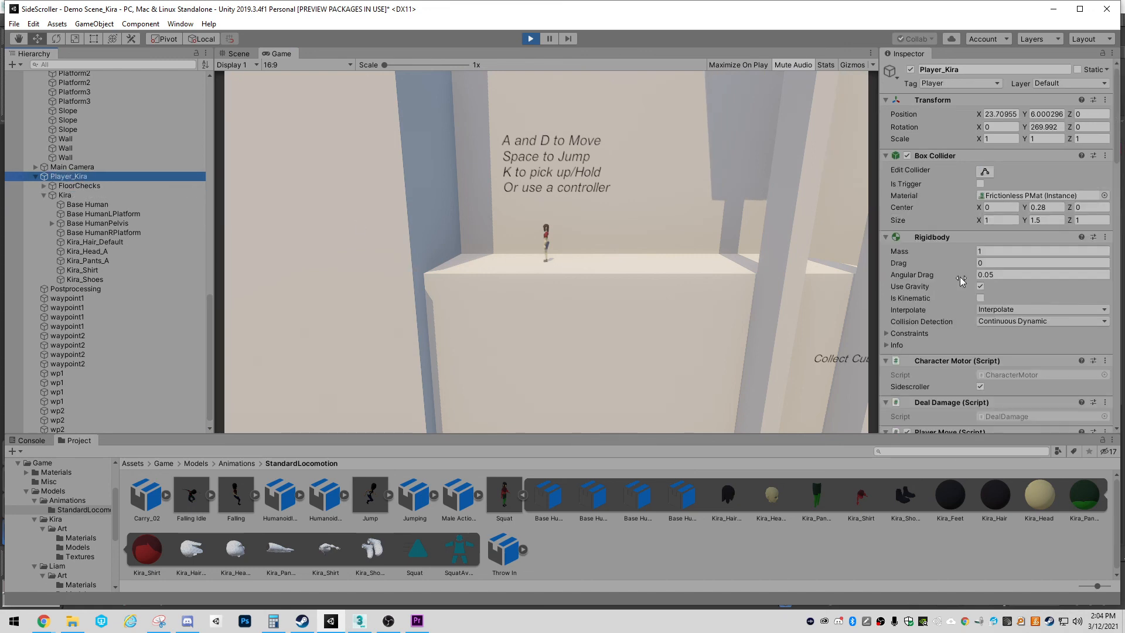
{"action": "scroll", "coordinate": [940, 272], "scroll_direction": "down", "scroll_amount": 8}
{"action": "scroll", "coordinate": [947, 302], "scroll_direction": "down", "scroll_amount": 3}
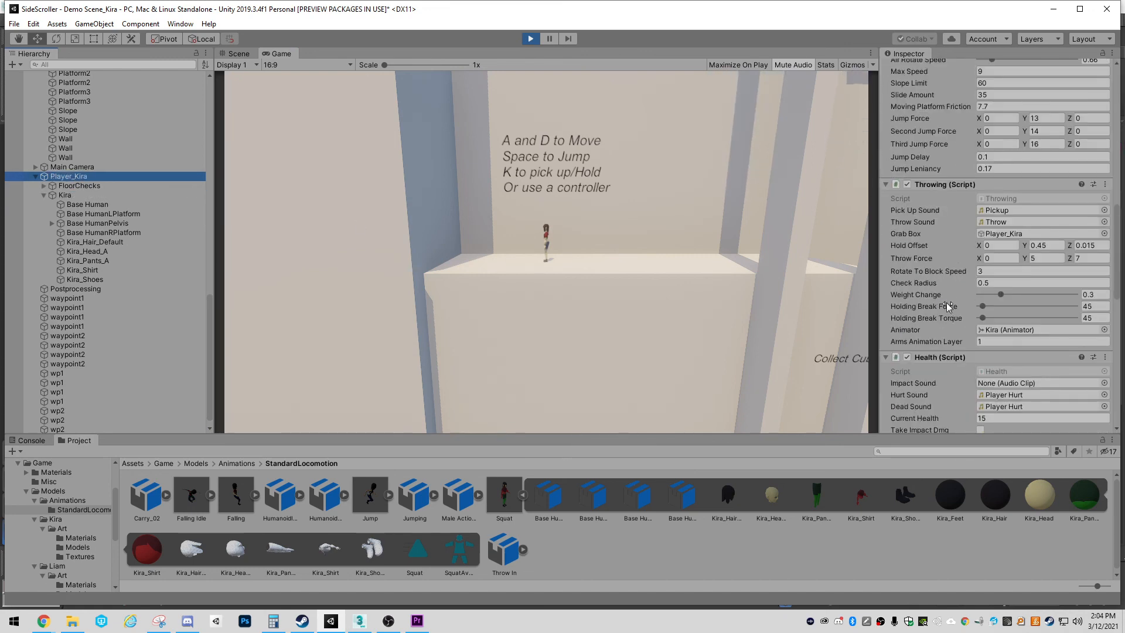
{"action": "scroll", "coordinate": [947, 303], "scroll_direction": "down", "scroll_amount": 2}
{"action": "scroll", "coordinate": [926, 326], "scroll_direction": "up", "scroll_amount": 10}
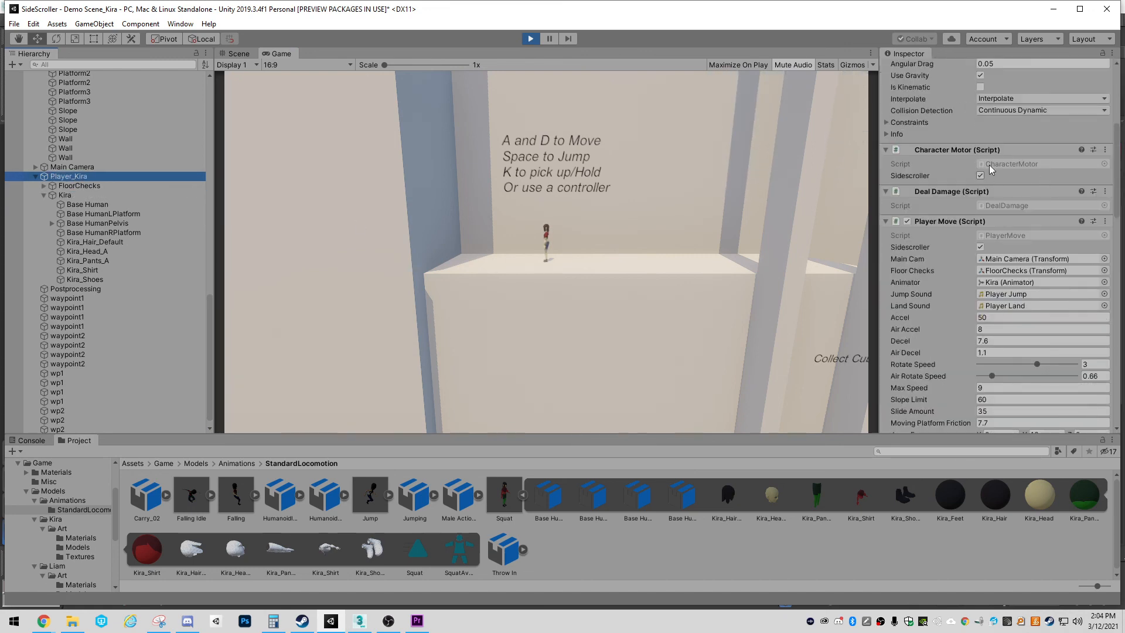